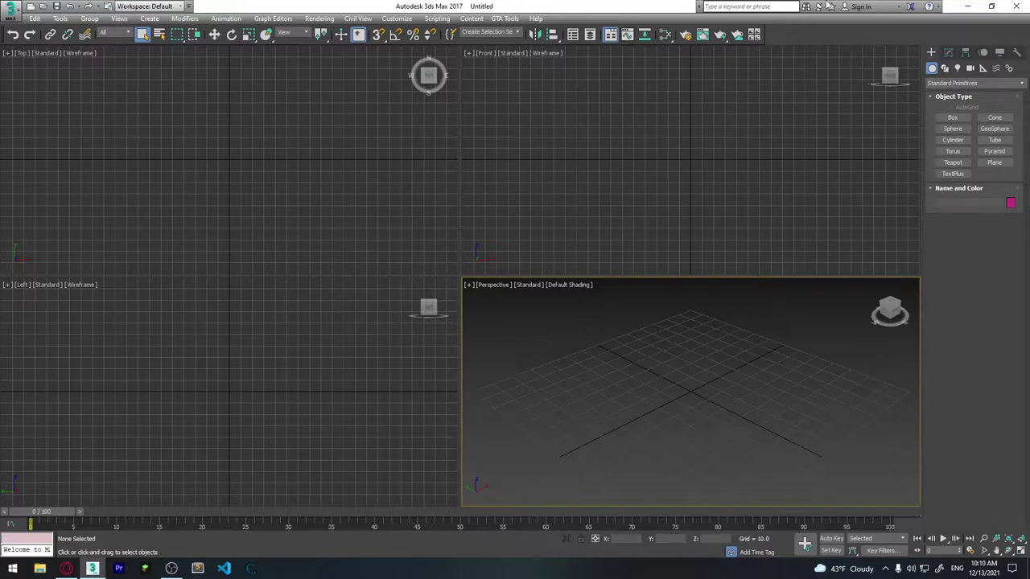
Draw a plane in the Perspective view with Length and Width Segs set to 1.
left_click(994, 163)
mouse_move(614, 381)
left_mouse_down()
mouse_move(819, 402)
mouse_move(820, 385)
left_mouse_up()
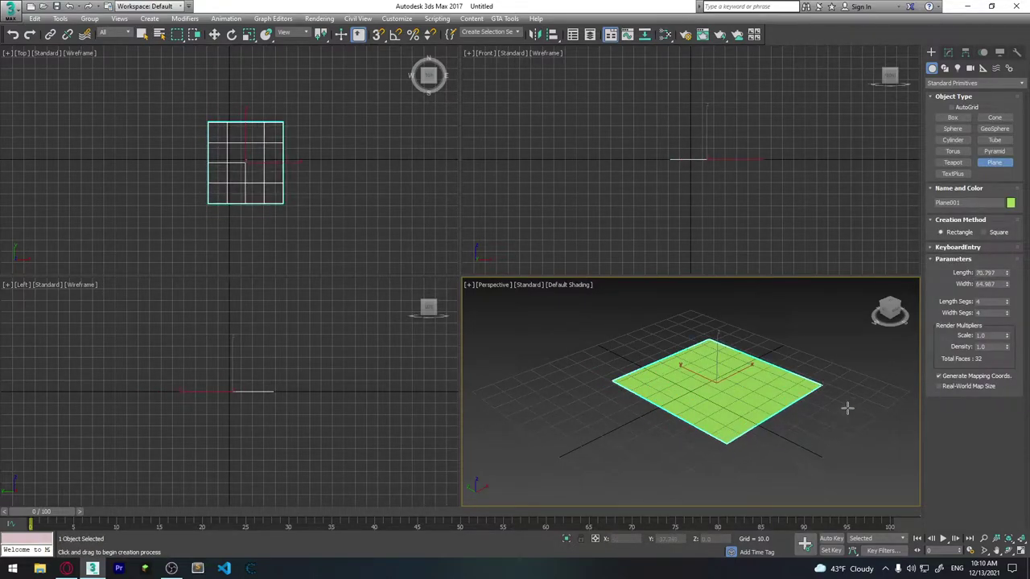
middle_click_drag(847, 408, 810, 421, "alt")
left_click_drag(1006, 304, 1009, 327)
middle_click_drag(805, 402, 751, 394, "alt")
scroll(764, 404, "up", 3)
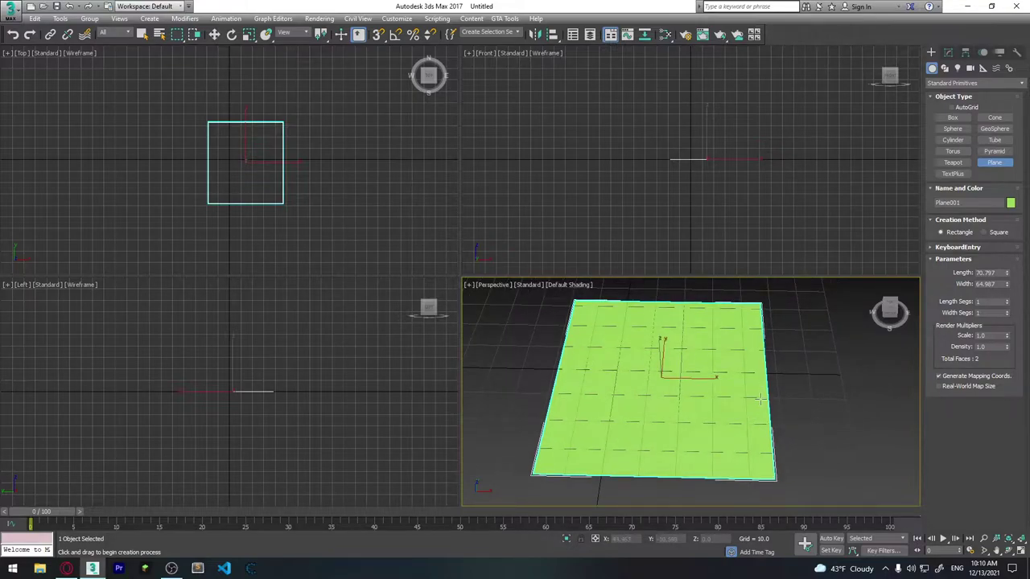
Maximize the Perspective viewport and turn on Edged Faces.
key("alt+w")
scroll(515, 304, "down", 3)
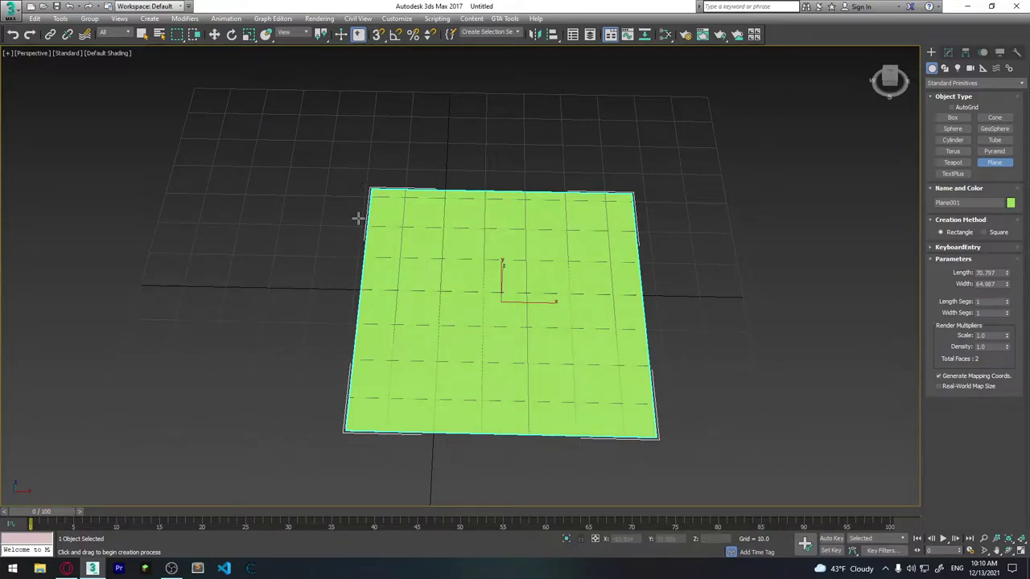
left_click(331, 408)
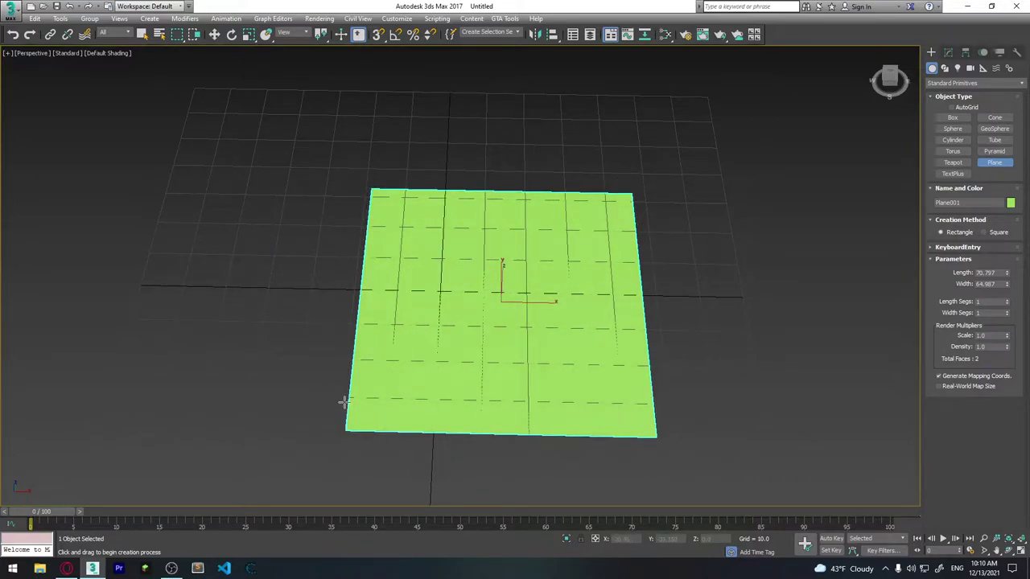
key("F4")
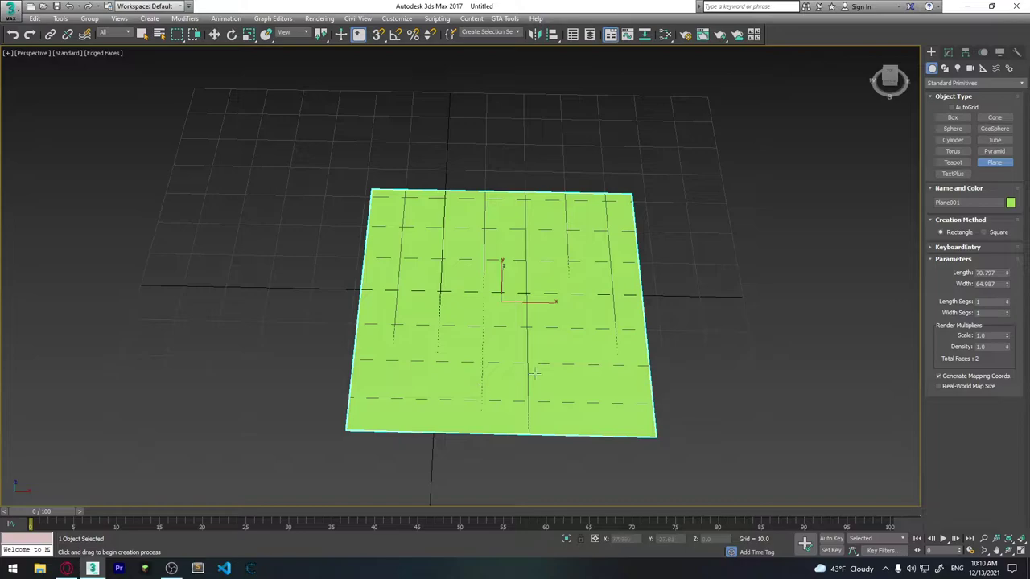
Convert the plane to an Editable Poly.
right_click(456, 259)
right_click(456, 256)
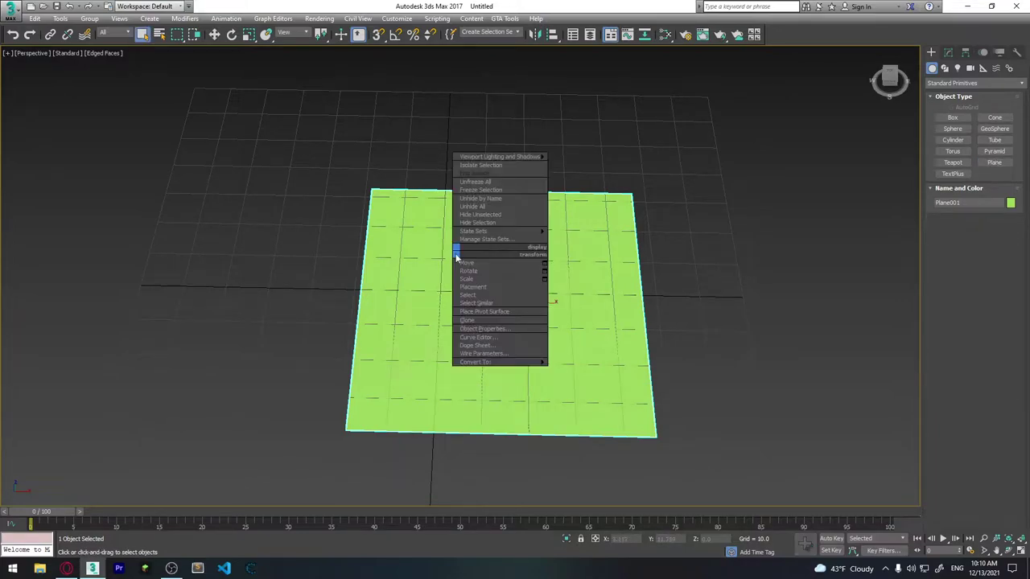
mouse_move(477, 362)
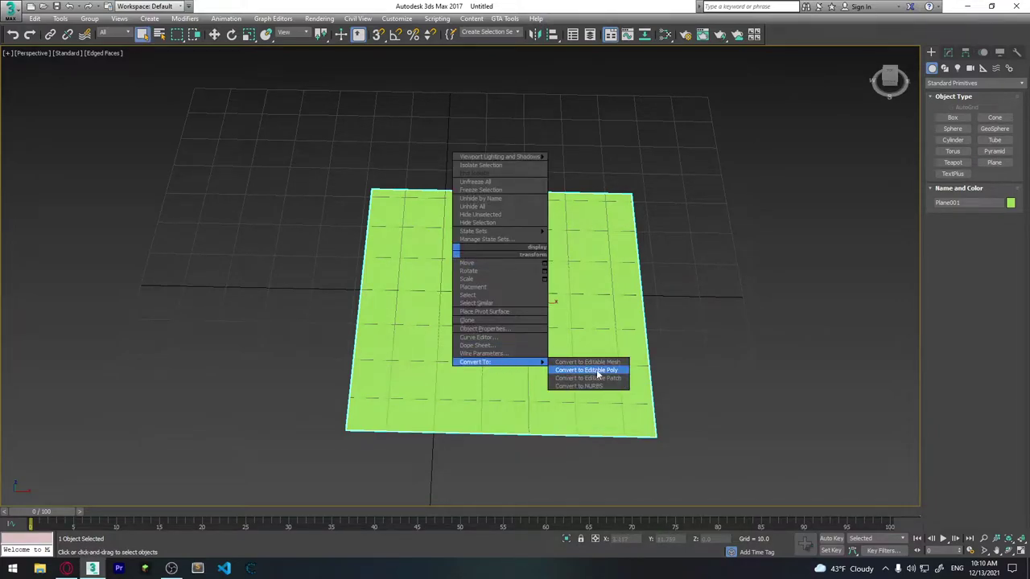
left_click(598, 372)
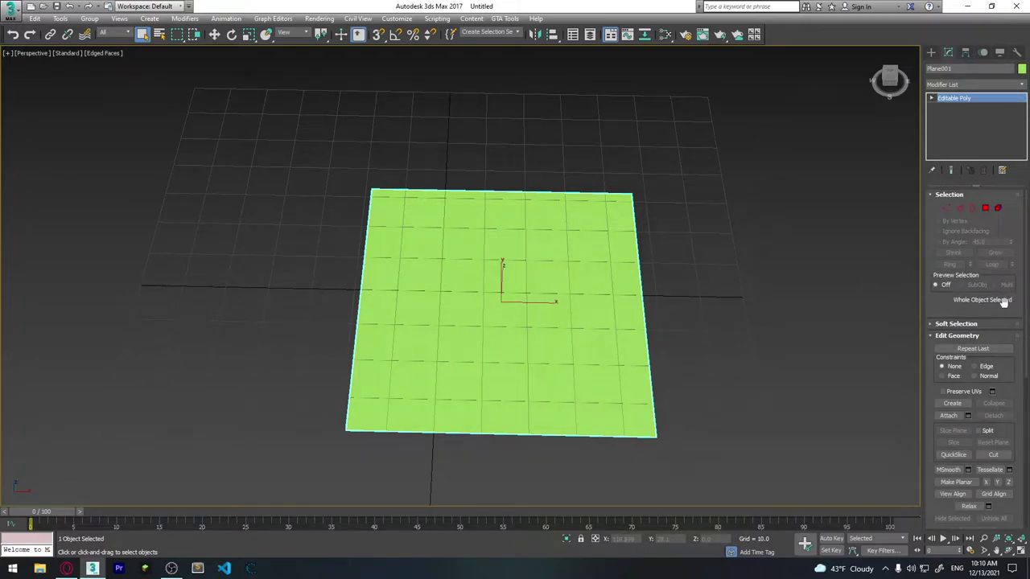
Enter Vertex mode and box-select the plane's corner vertices.
left_click(948, 211)
middle_click_drag(497, 326, 526, 338)
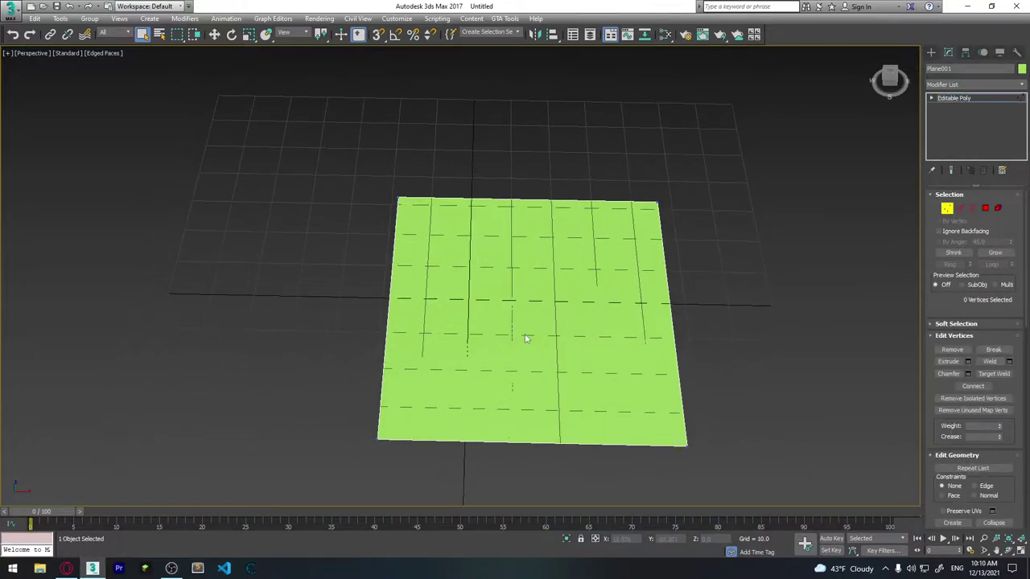
left_click_drag(367, 173, 468, 251)
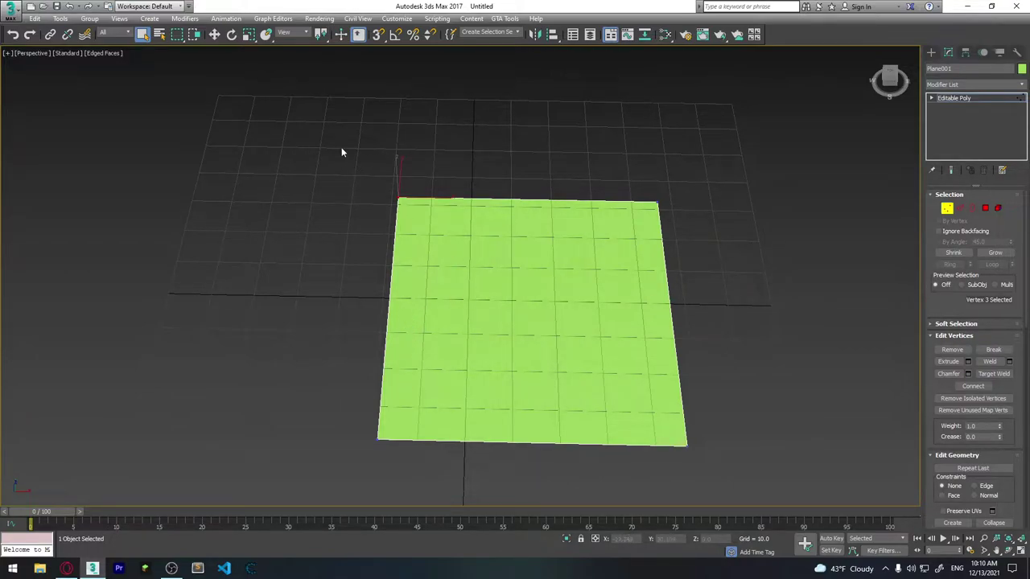
left_click_drag(719, 233, 700, 222)
In Edge mode, connect the two side edges with one new edge across the middle.
left_click(959, 208)
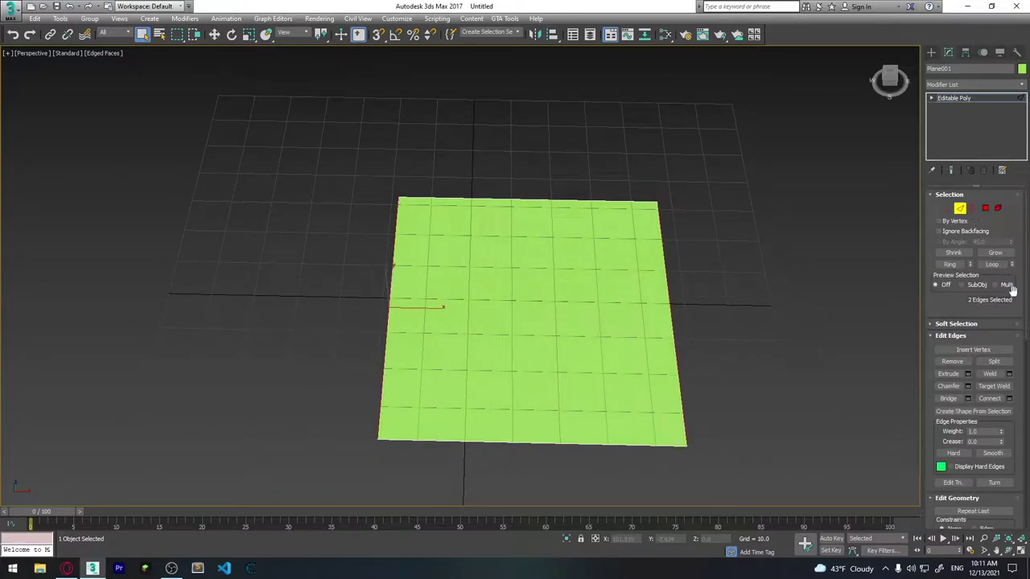
left_click(1008, 399)
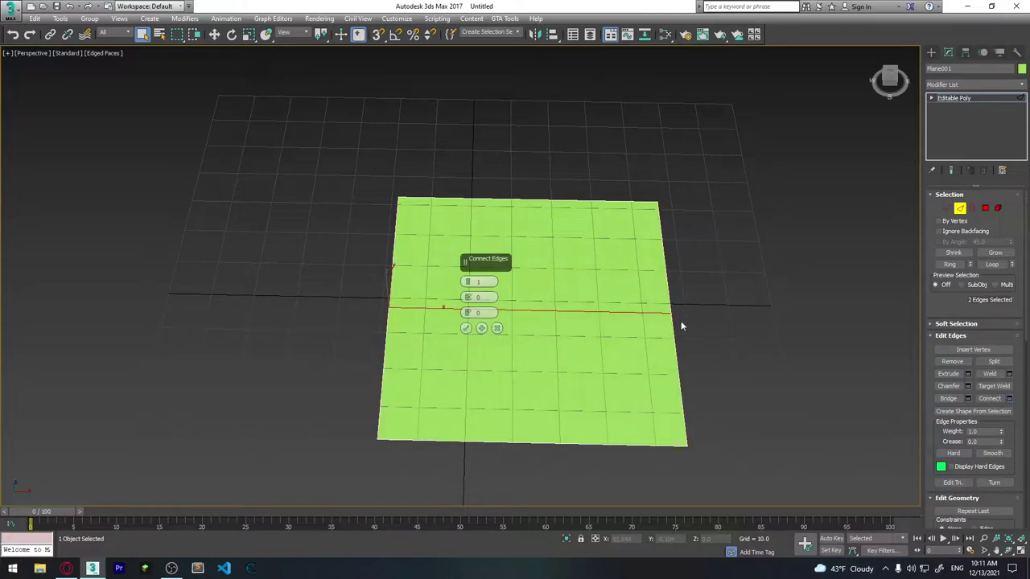
left_click(465, 328)
left_click(724, 309)
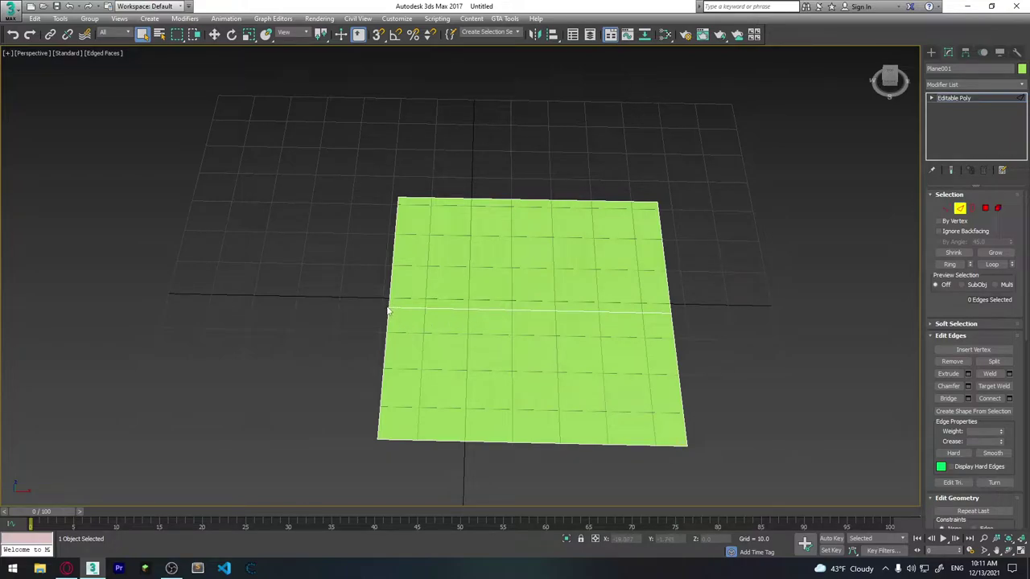
In Vertex mode, pull the new edge's left and right end vertices outward.
key("1")
left_click(669, 313)
key("w")
left_click_drag(707, 314, 747, 309)
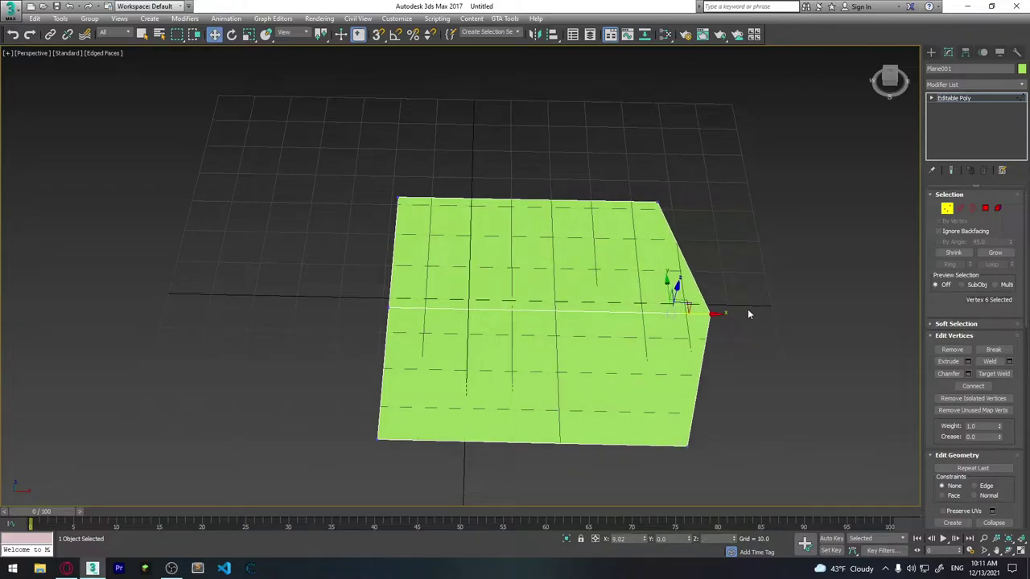
left_click(388, 308)
left_click_drag(425, 319, 386, 319)
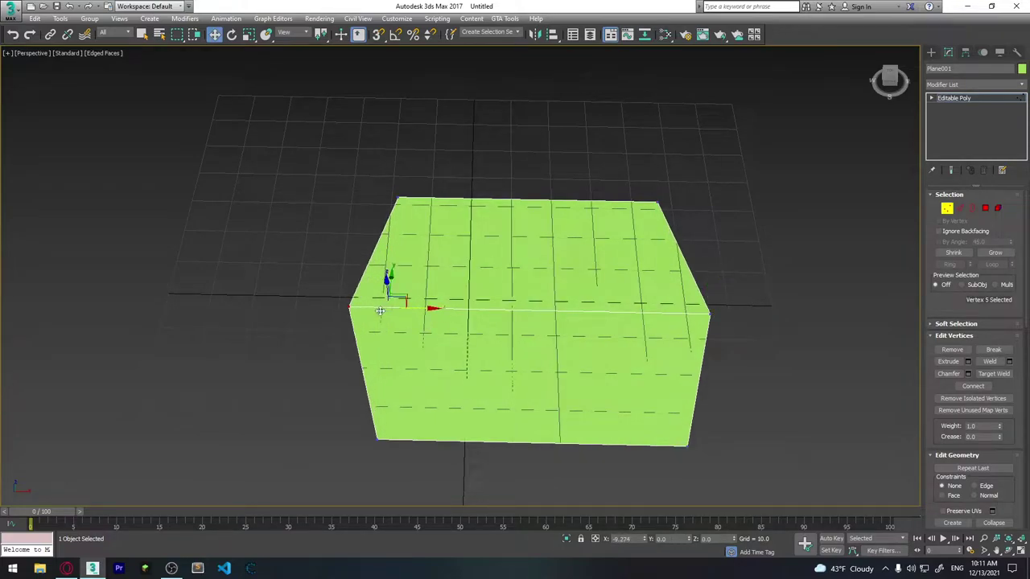
left_click(780, 335)
Move the left and right middle vertices back in line with the plane's sides.
mouse_move(780, 336)
middle_mouse_down("alt")
mouse_move(677, 347)
mouse_move(746, 354)
mouse_move(671, 379)
middle_mouse_up("alt")
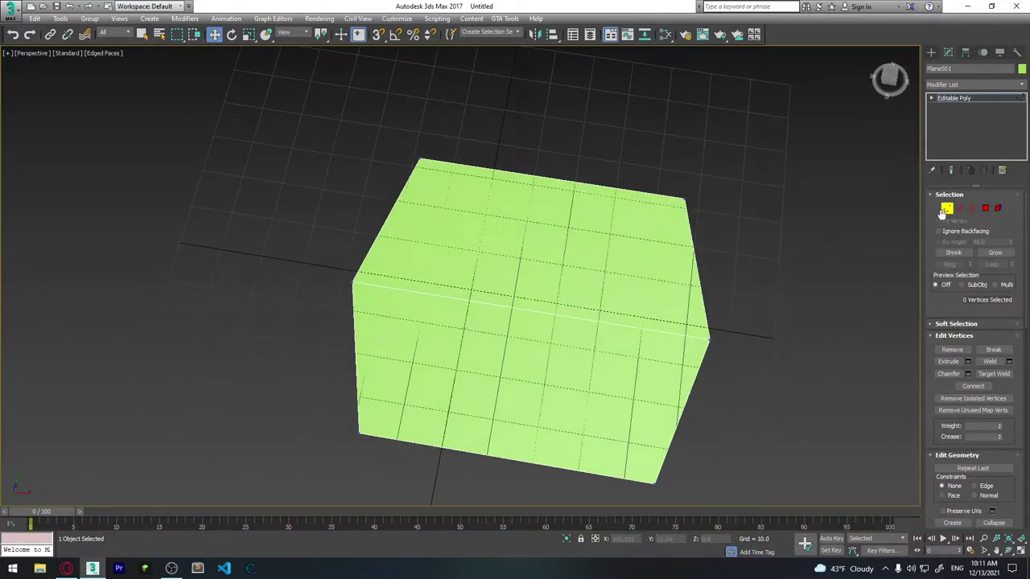
mouse_move(626, 340)
middle_mouse_down("alt")
mouse_move(703, 265)
mouse_move(694, 298)
mouse_move(650, 327)
middle_mouse_up("alt")
left_click_drag(352, 284, 391, 293)
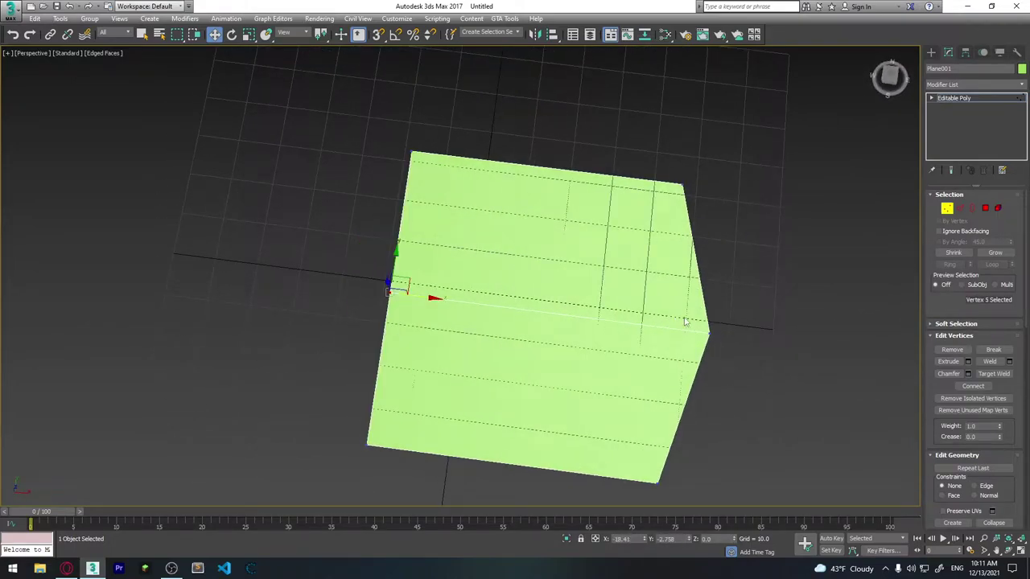
left_click_drag(708, 334, 674, 323)
mouse_move(753, 305)
middle_mouse_down("alt")
mouse_move(607, 322)
mouse_move(679, 340)
mouse_move(697, 301)
mouse_move(805, 274)
middle_mouse_up("alt")
left_click(804, 273)
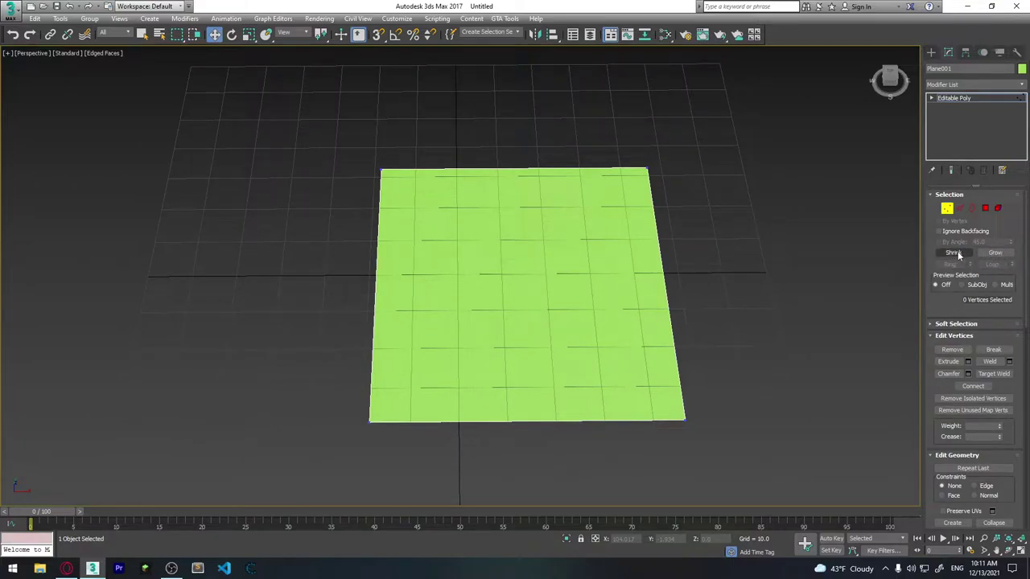
left_click_drag(455, 212, 480, 225)
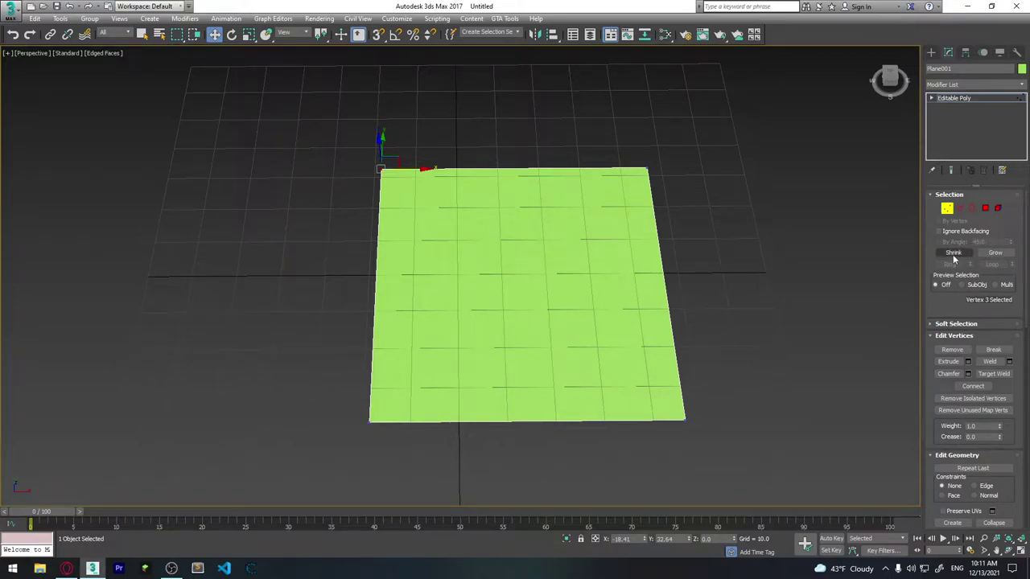
left_click(982, 254)
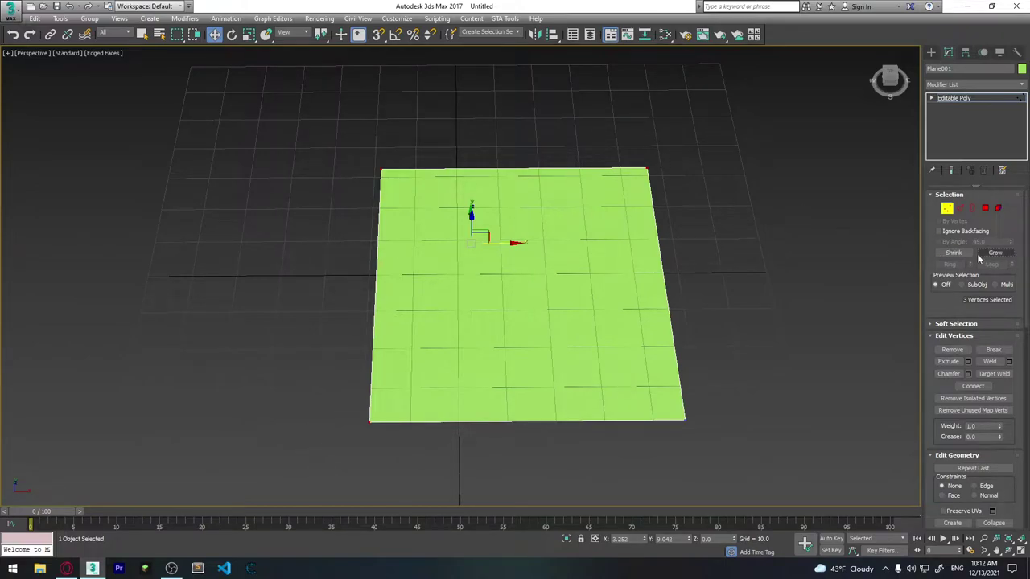
left_click(953, 252)
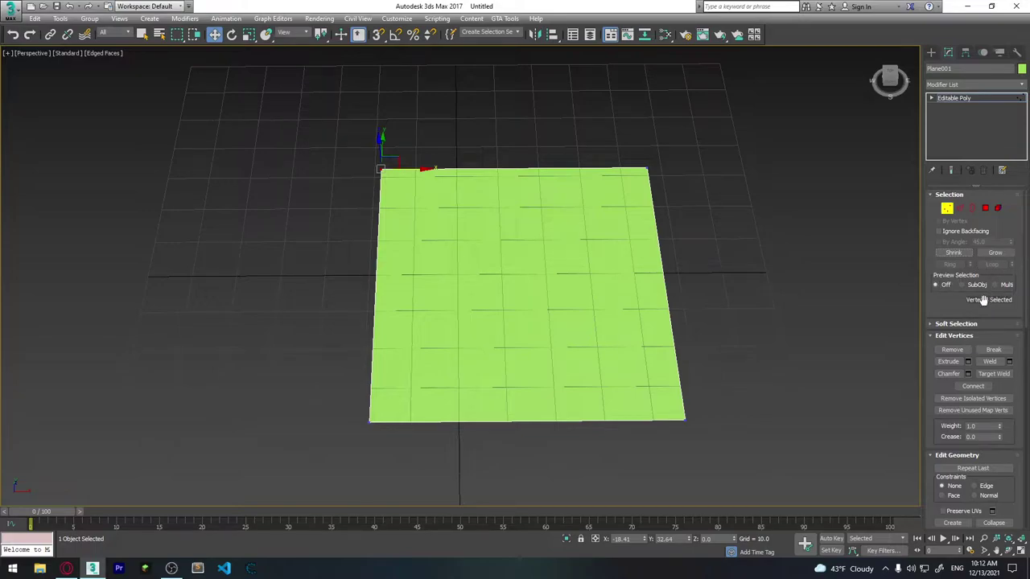
scroll(965, 291, "down", 1)
scroll(966, 291, "down", 3)
scroll(965, 291, "down", 4)
scroll(966, 292, "down", 2)
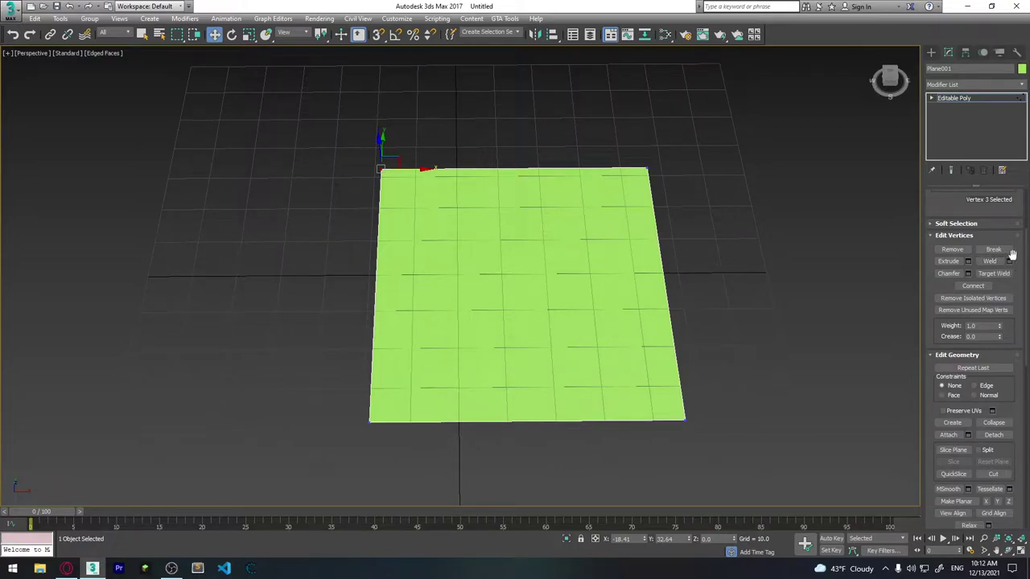
left_click(308, 127)
left_click_drag(584, 187, 603, 193)
left_click(1009, 261)
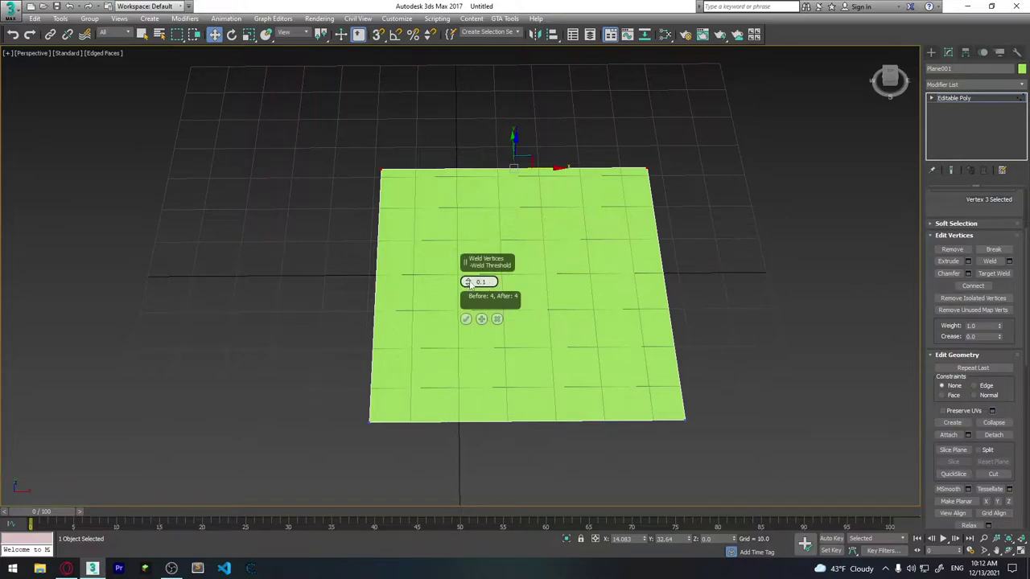
mouse_move(467, 282)
left_mouse_down()
mouse_move(450, 64)
mouse_move(474, 506)
left_mouse_up()
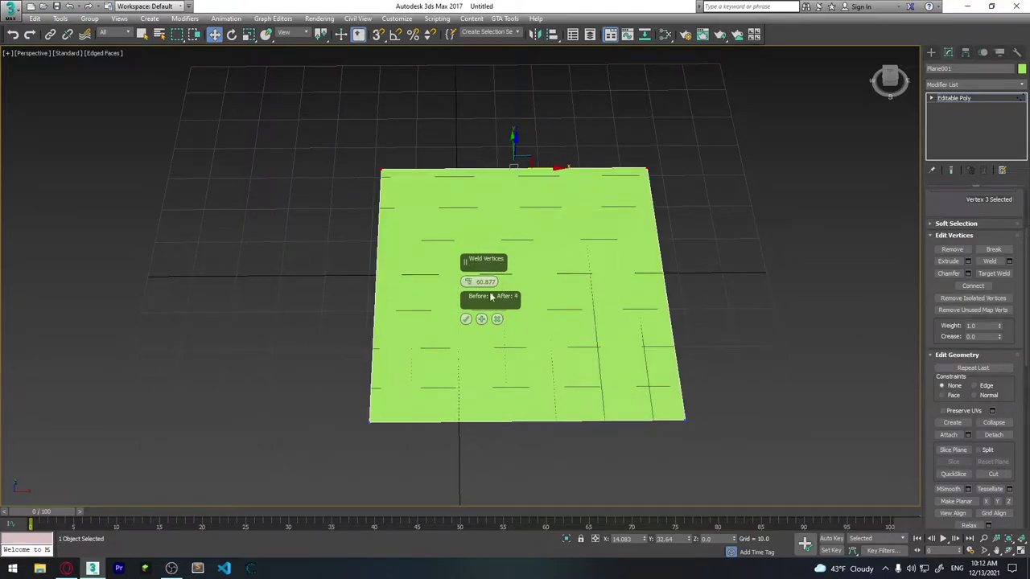
left_click_drag(470, 285, 469, 257)
right_click(468, 282)
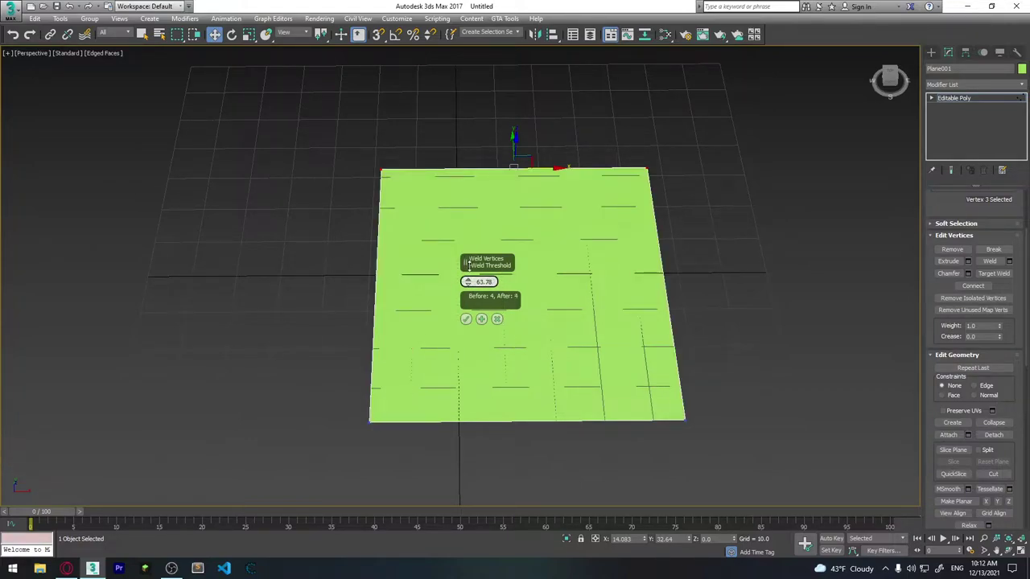
left_click(465, 319)
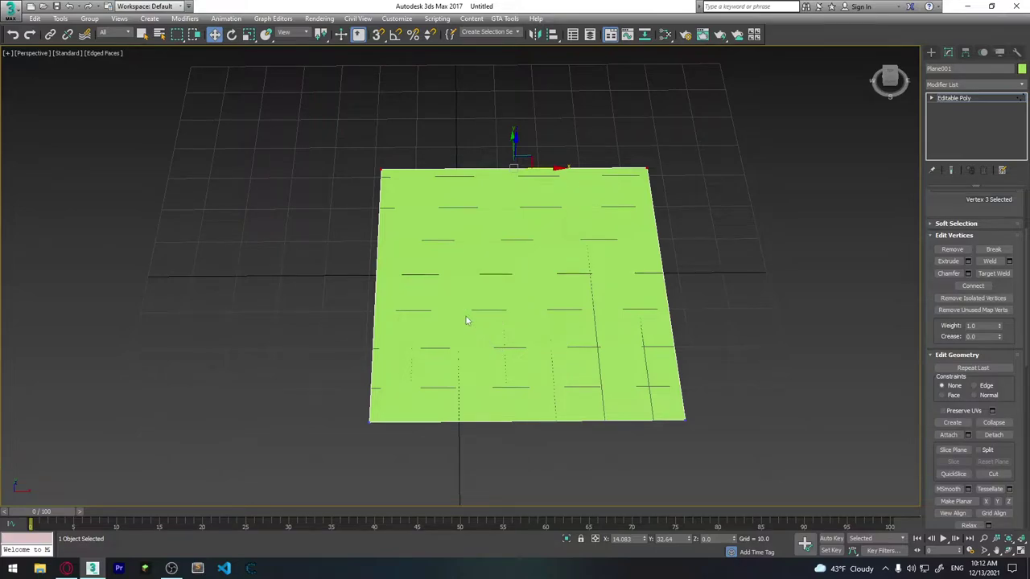
left_click_drag(695, 235, 697, 236)
key("r")
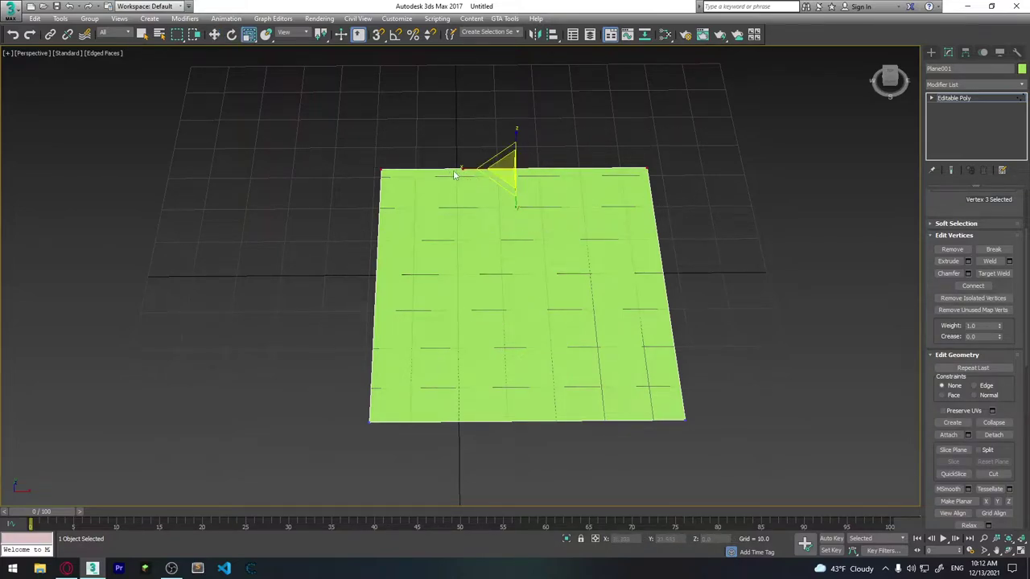
mouse_move(531, 149)
left_mouse_down()
mouse_move(560, 168)
mouse_move(609, 174)
mouse_move(591, 207)
left_mouse_up()
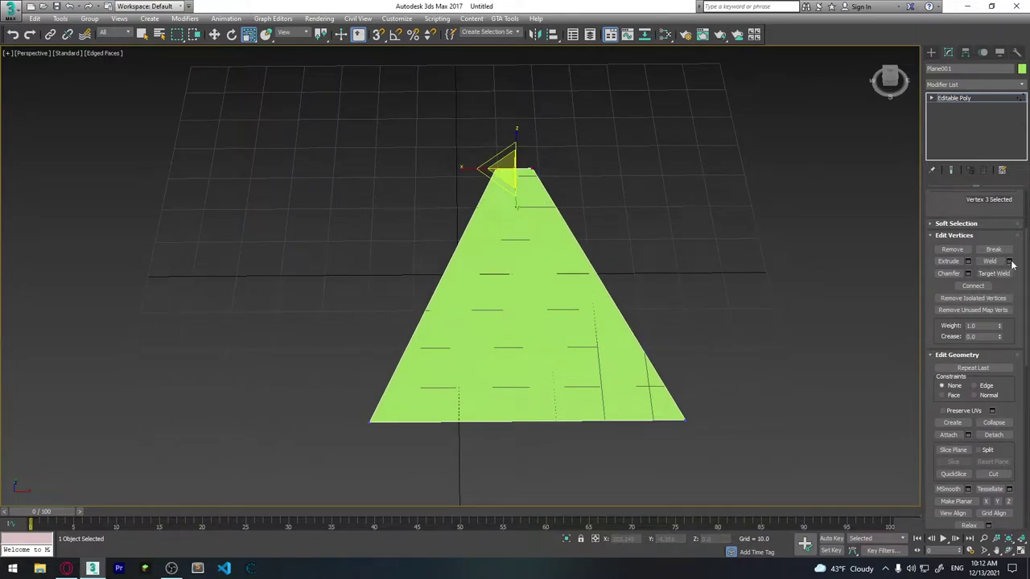
left_click(1009, 262)
left_click_drag(467, 281, 467, 227)
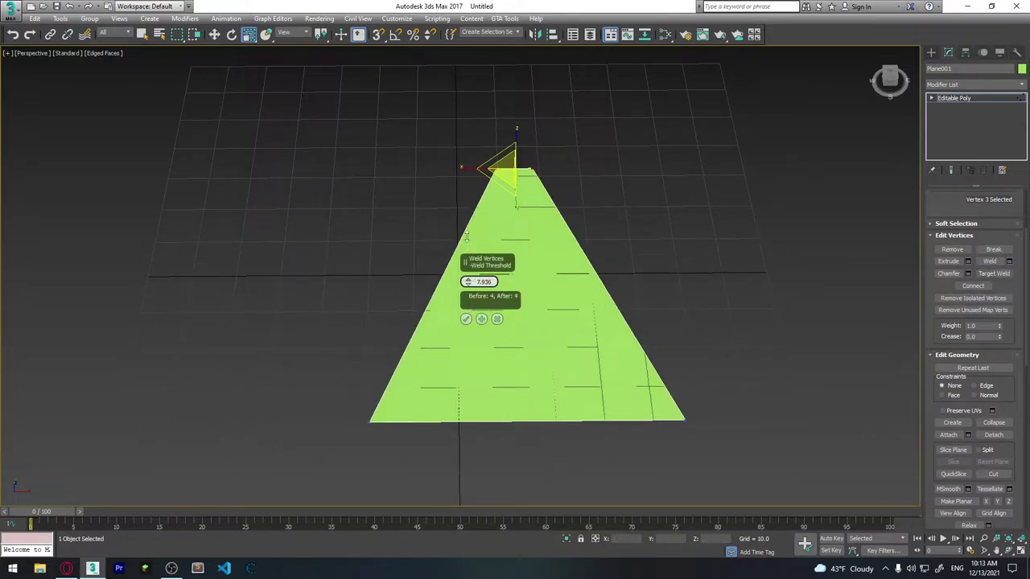
left_click(466, 319)
middle_click_drag(554, 275, 586, 222, "alt")
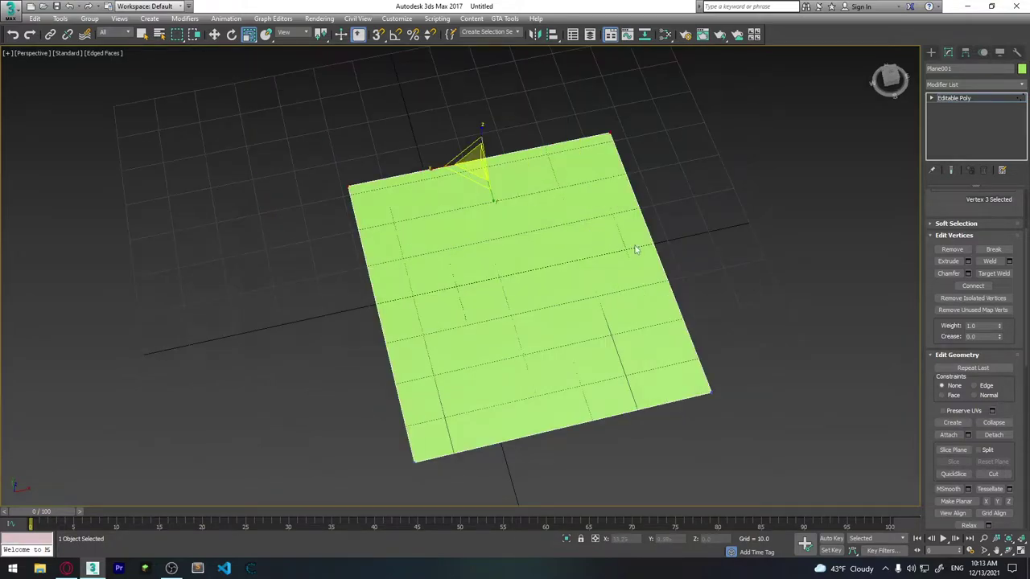
mouse_move(635, 251)
middle_mouse_down("alt")
mouse_move(681, 302)
mouse_move(672, 291)
mouse_move(686, 257)
middle_mouse_up("alt")
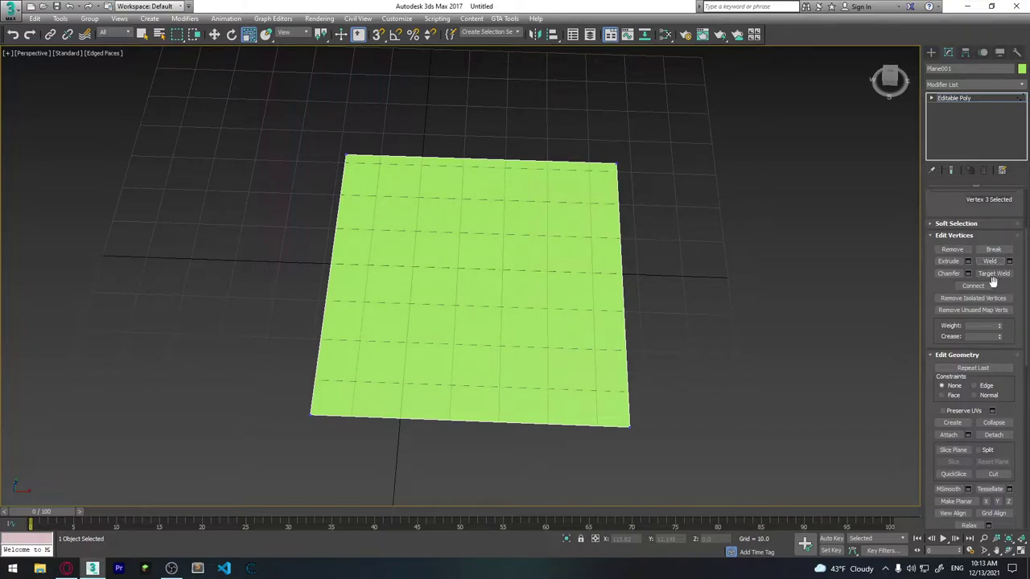
left_click_drag(315, 120, 678, 201)
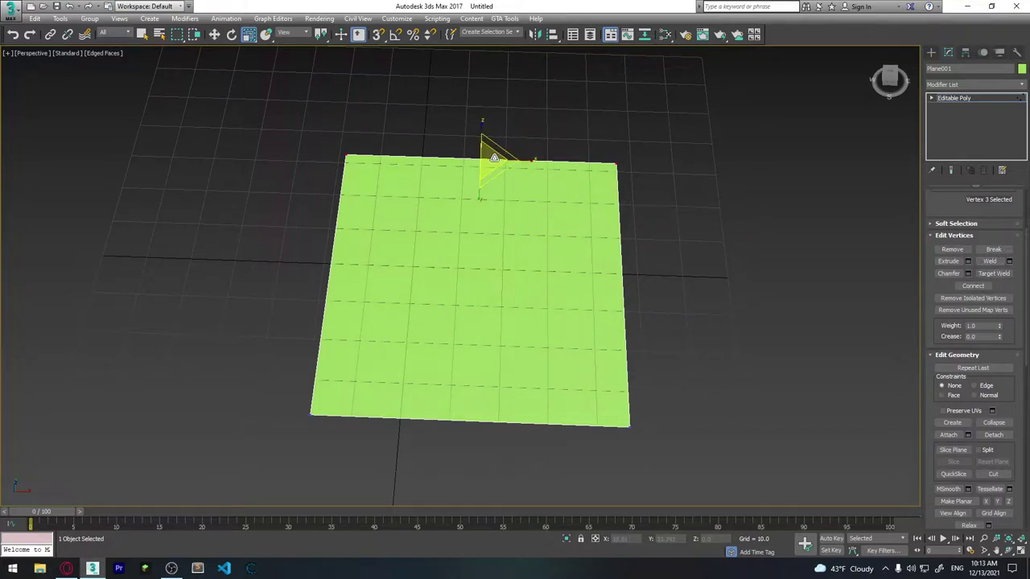
key("q")
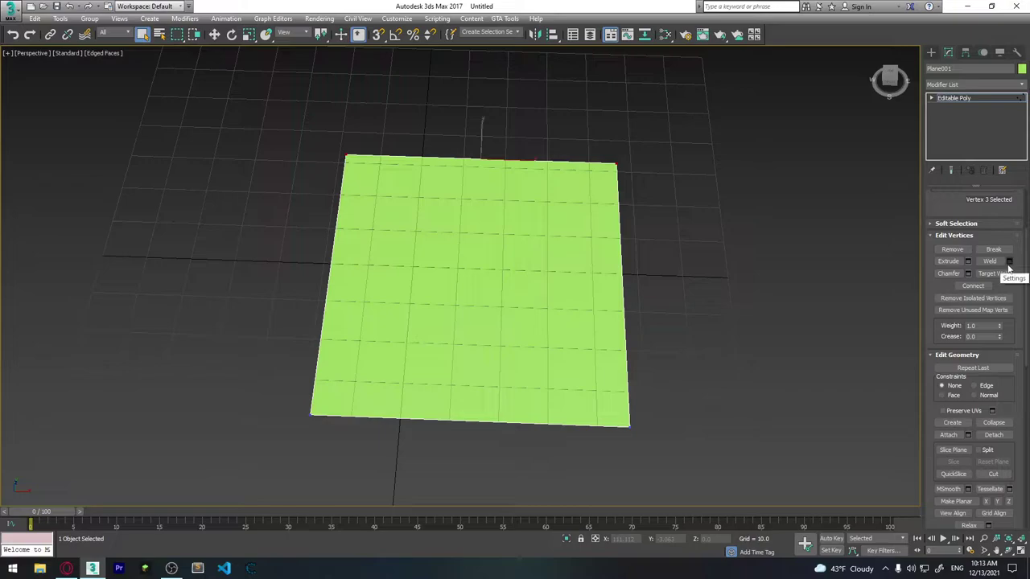
left_click(1010, 263)
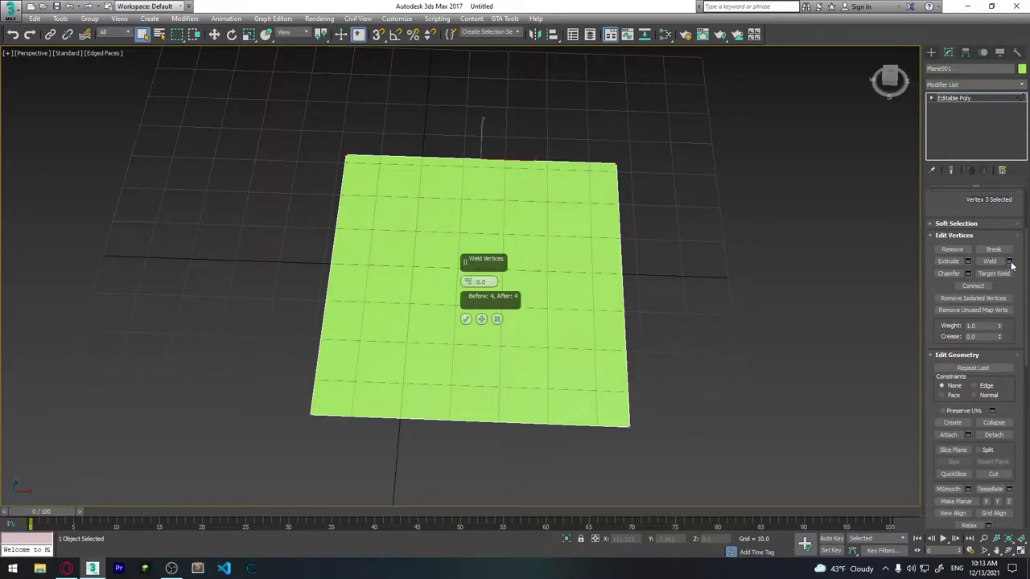
left_click_drag(467, 281, 477, 230)
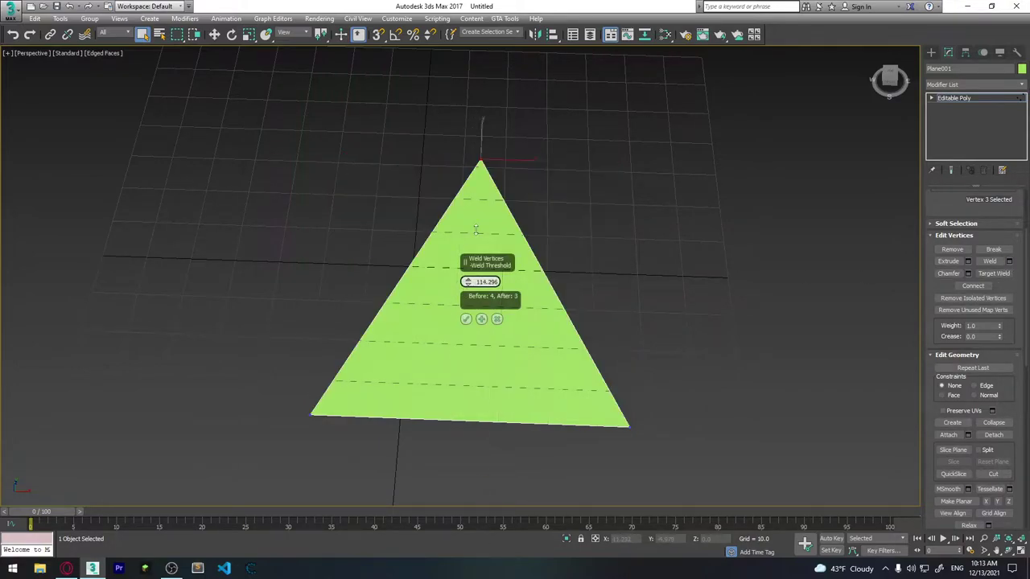
left_click(496, 319)
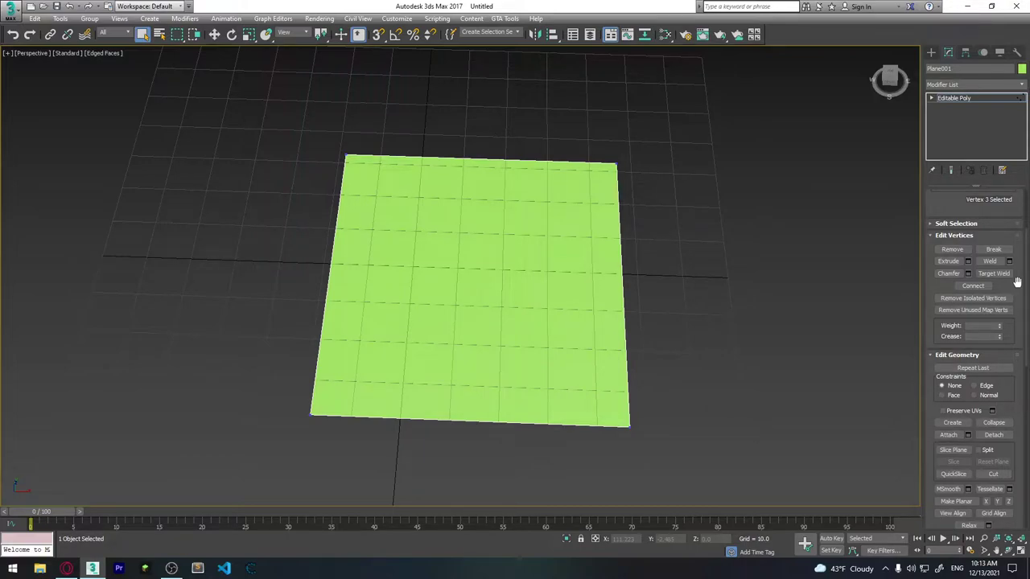
left_click(483, 161)
scroll(1017, 322, "down", 2)
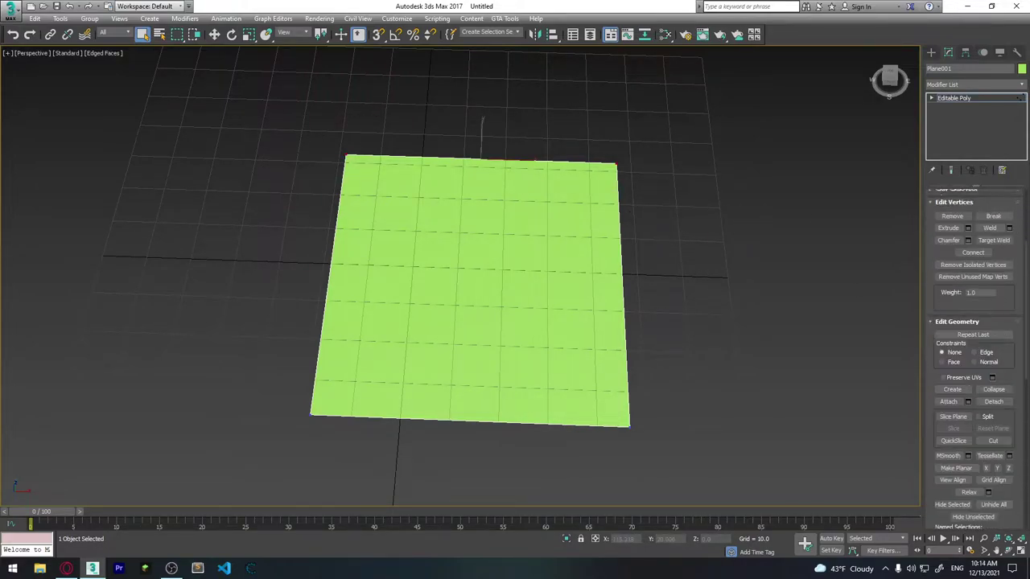
scroll(1017, 310, "up", 5)
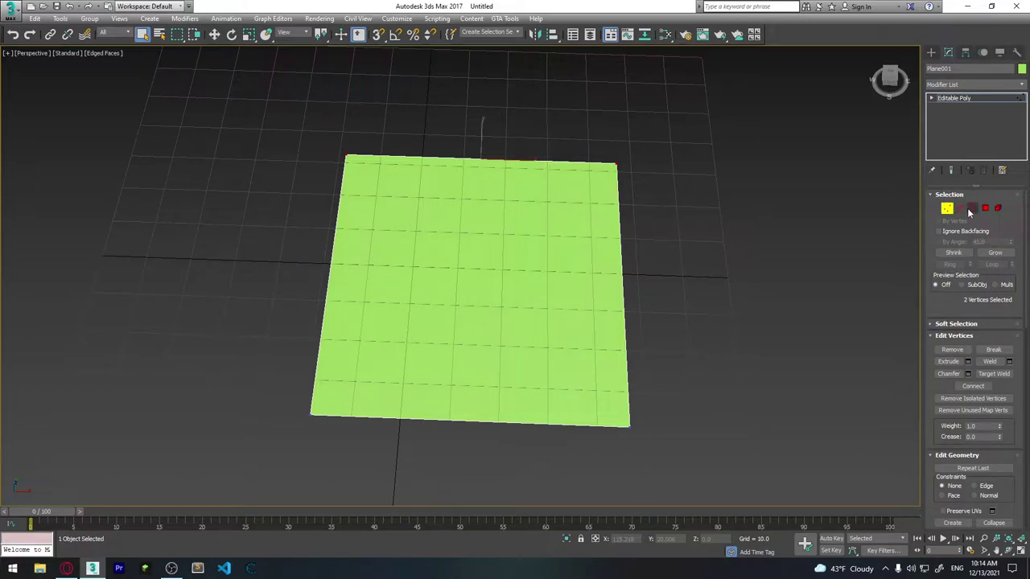
Select the plane's two opposite side edges and Connect them with one middle edge.
left_click(959, 211)
middle_click_drag(424, 252, 686, 287, "alt")
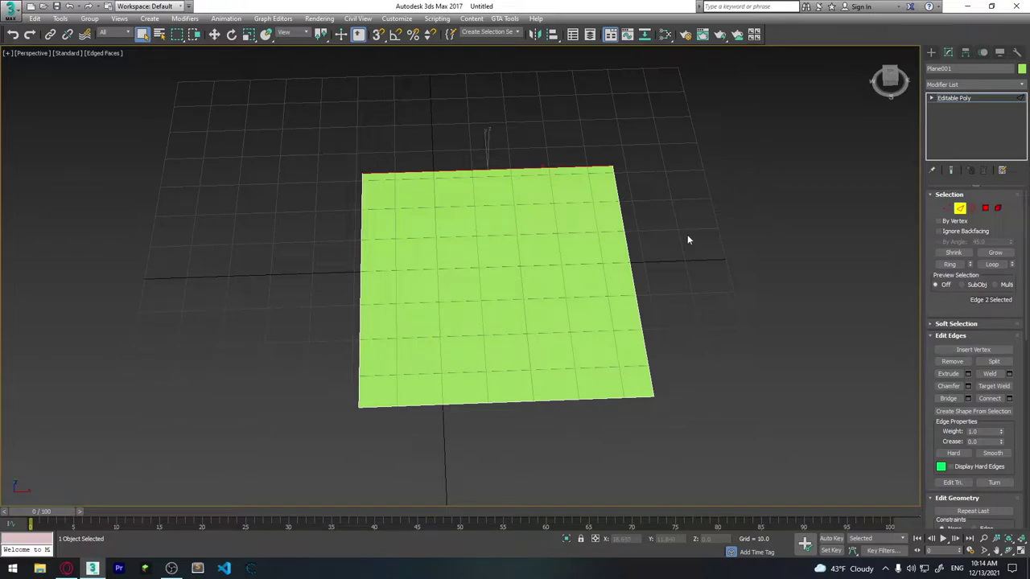
left_click_drag(685, 237, 295, 294)
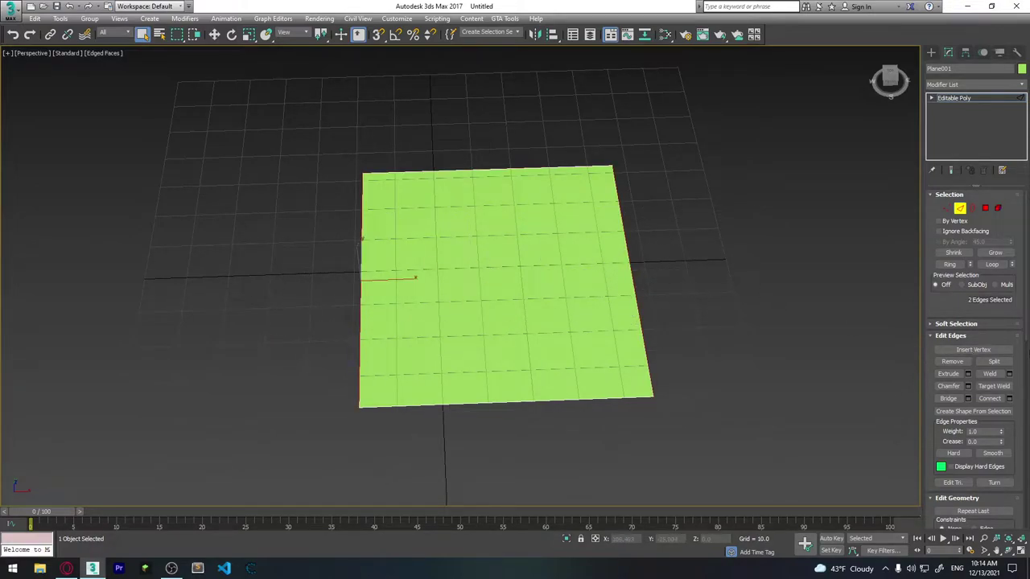
left_click(1011, 398)
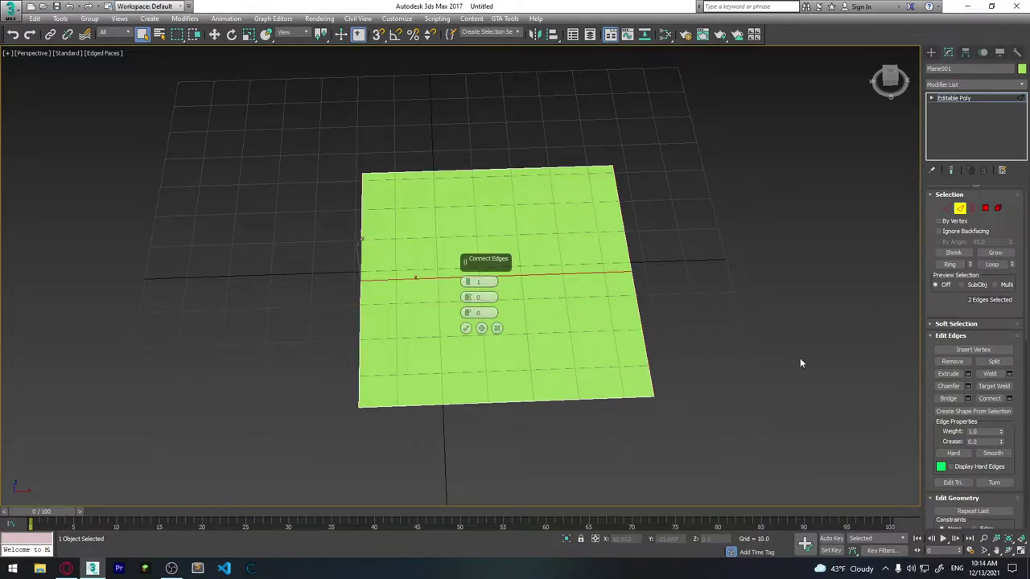
left_click(466, 328)
left_click(761, 232)
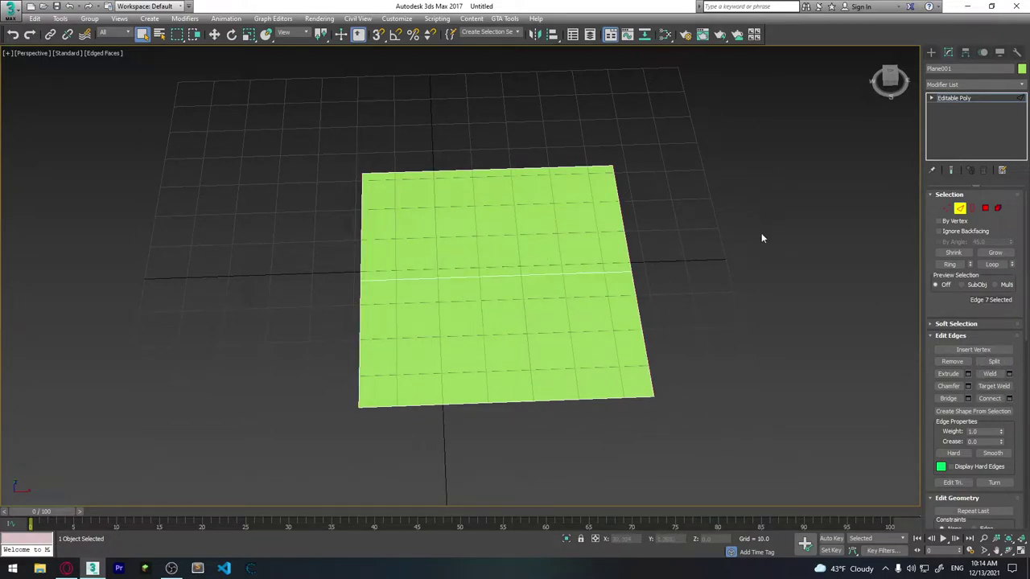
Move the middle edge up along Z to fold the plane into a ridge.
left_click(506, 275)
mouse_move(411, 395)
middle_mouse_down("alt")
mouse_move(499, 342)
mouse_move(501, 363)
middle_mouse_up("alt")
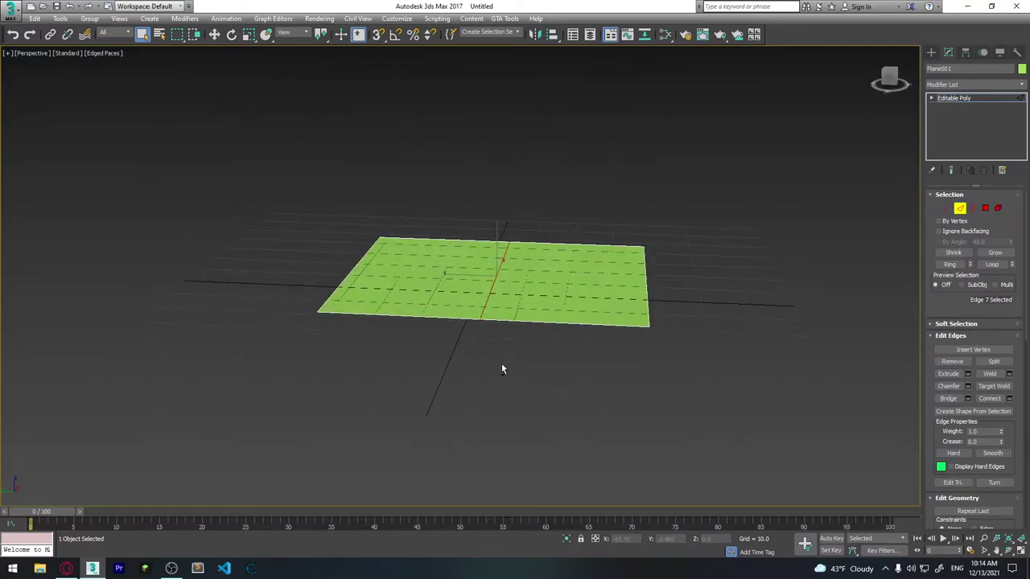
key("w")
left_click_drag(497, 233, 499, 196)
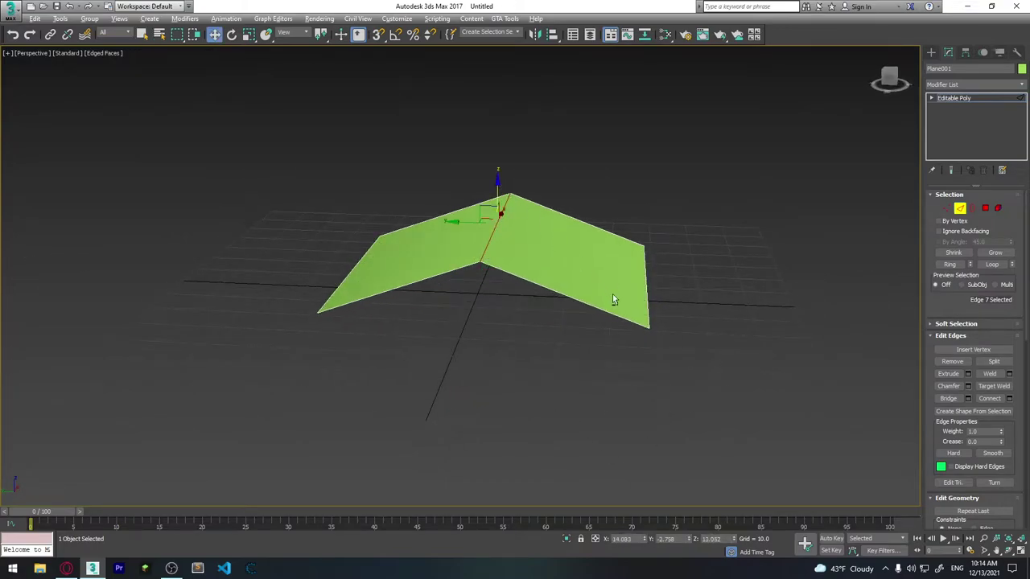
mouse_move(612, 293)
middle_mouse_down("alt")
mouse_move(565, 243)
mouse_move(464, 329)
mouse_move(498, 241)
middle_mouse_up("alt")
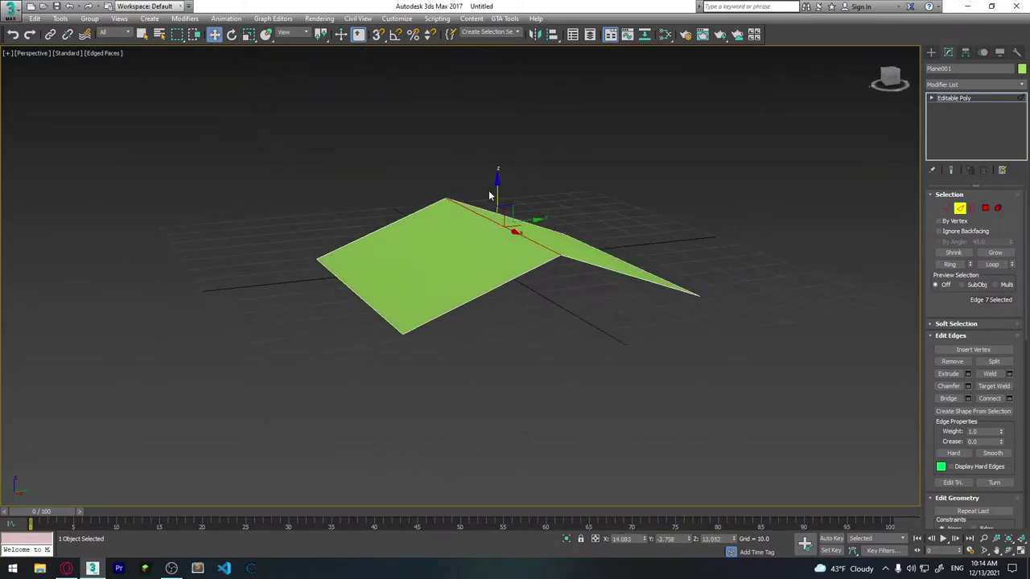
left_click_drag(497, 193, 497, 170)
Select the right slope's upper and lower edges.
mouse_move(597, 233)
middle_mouse_down("alt")
mouse_move(595, 279)
mouse_move(581, 304)
mouse_move(592, 181)
middle_mouse_up("alt")
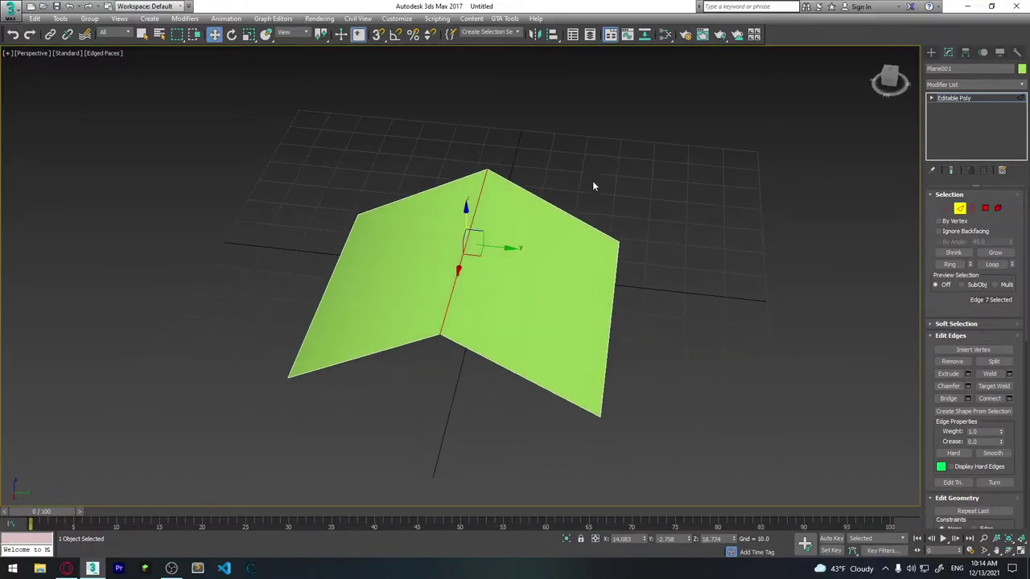
left_click(553, 212)
left_click_drag(528, 351, 528, 351, "ctrl")
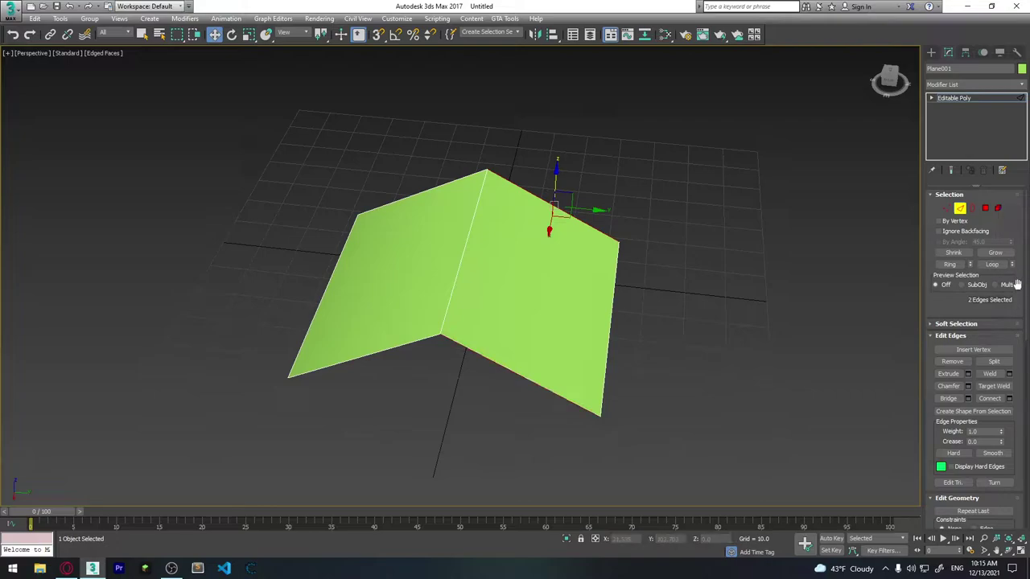
Connect the right slope's edges and move the new edge along Y and up in Z.
left_click(1009, 398)
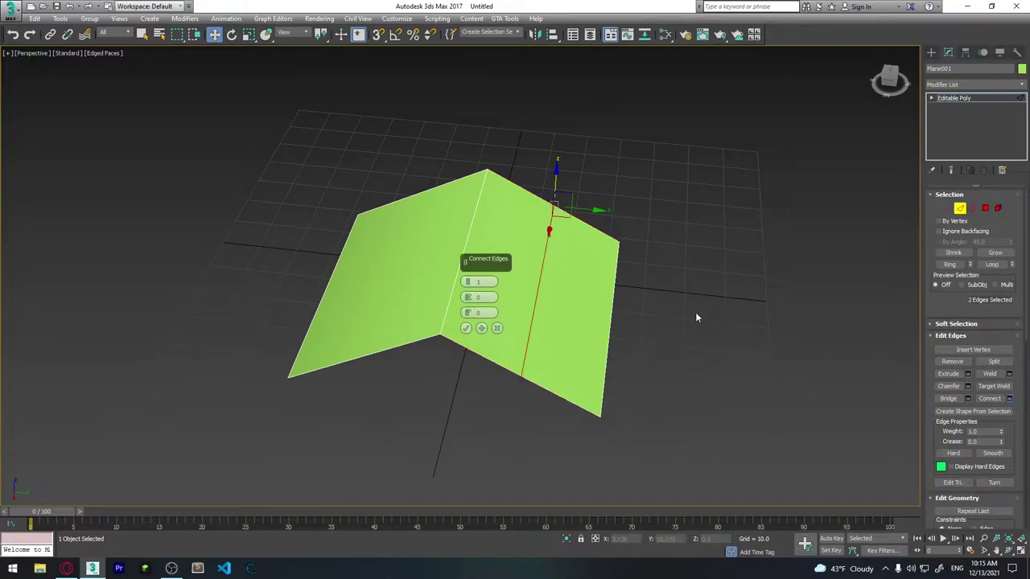
left_click(458, 335)
mouse_move(470, 336)
middle_mouse_down("alt")
mouse_move(647, 279)
mouse_move(633, 283)
middle_mouse_up("alt")
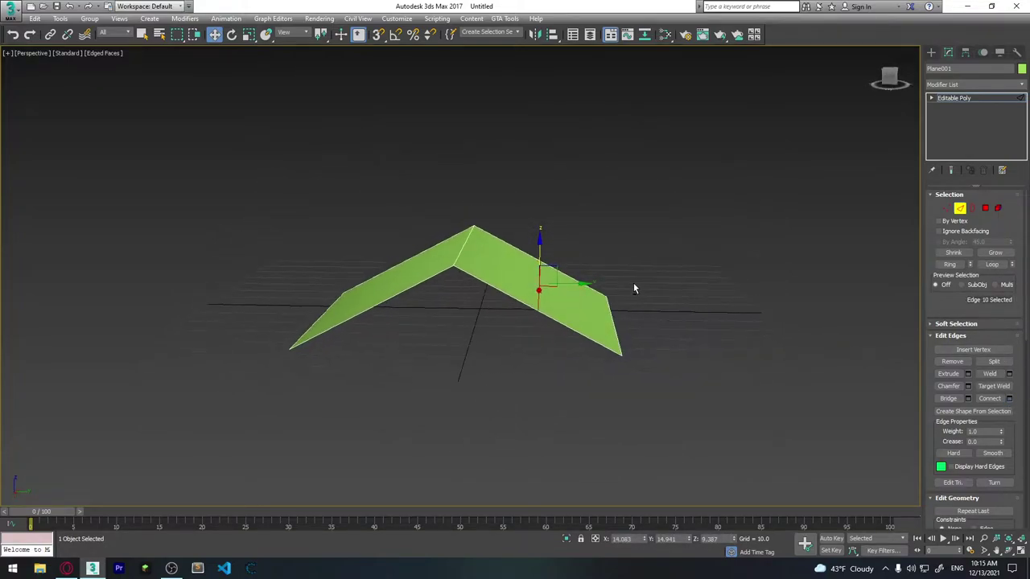
left_click_drag(597, 284, 645, 274)
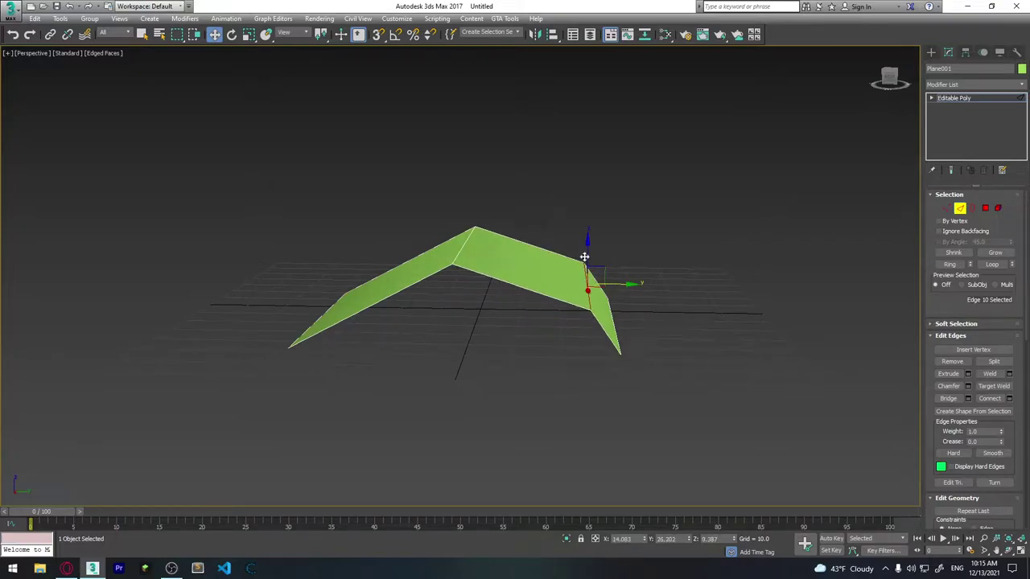
left_click_drag(586, 259, 588, 211)
Shift-drag the right face's lower outer edge to extrude a flat strip outward.
mouse_move(554, 356)
middle_mouse_down("alt")
mouse_move(620, 384)
mouse_move(542, 351)
mouse_move(586, 366)
mouse_move(558, 362)
mouse_move(549, 337)
mouse_move(547, 364)
mouse_move(533, 361)
mouse_move(612, 355)
middle_mouse_up("alt")
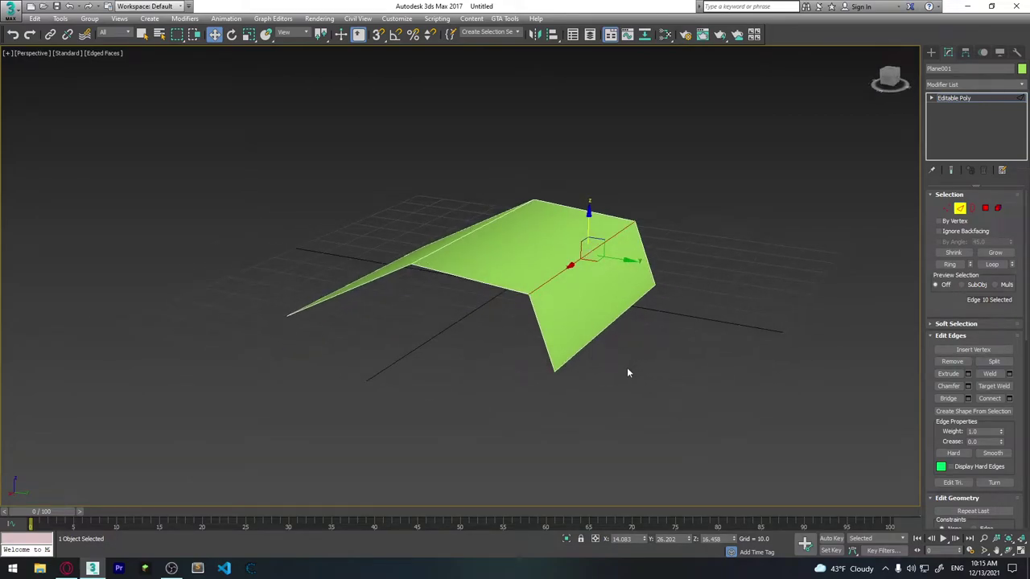
mouse_move(633, 307)
middle_mouse_down("alt")
mouse_move(641, 322)
mouse_move(607, 318)
middle_mouse_up("alt")
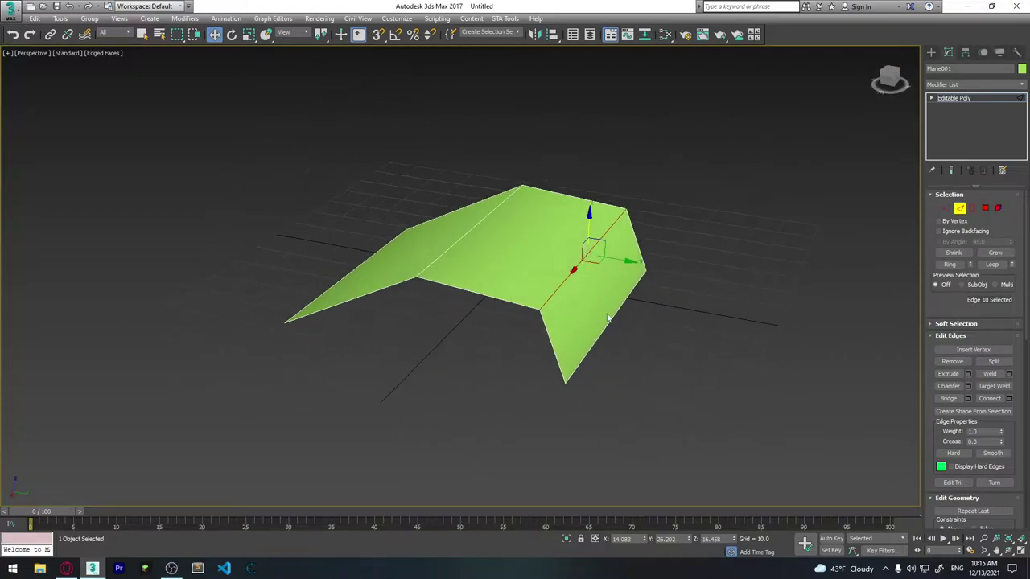
left_click(609, 321)
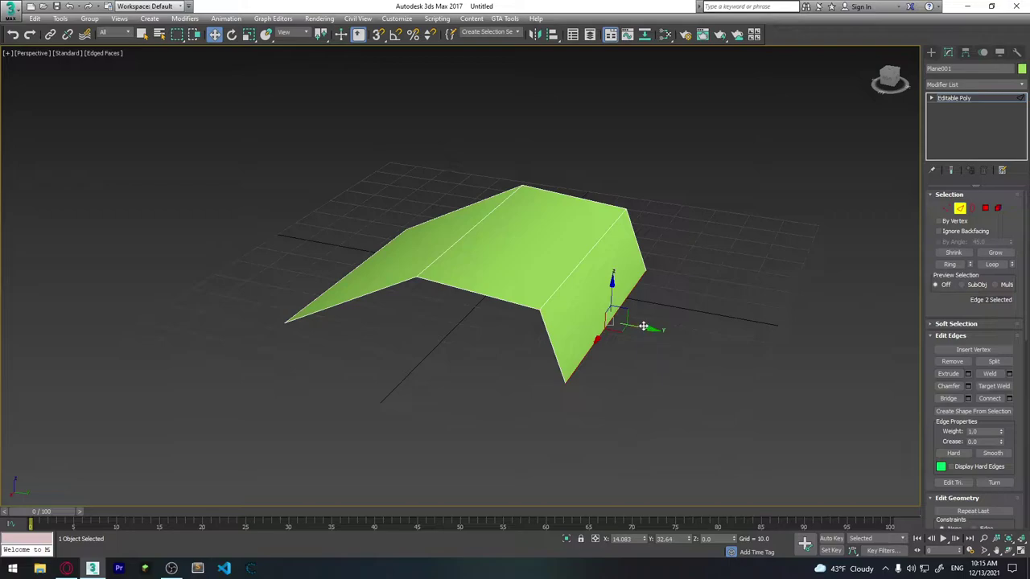
mouse_move(648, 328)
left_mouse_down("shift")
mouse_move(737, 340)
mouse_move(706, 338)
mouse_move(733, 345)
mouse_move(711, 338)
mouse_move(735, 357)
left_mouse_up("shift")
mouse_move(760, 353)
middle_mouse_down("alt")
mouse_move(742, 347)
mouse_move(740, 374)
middle_mouse_up("alt")
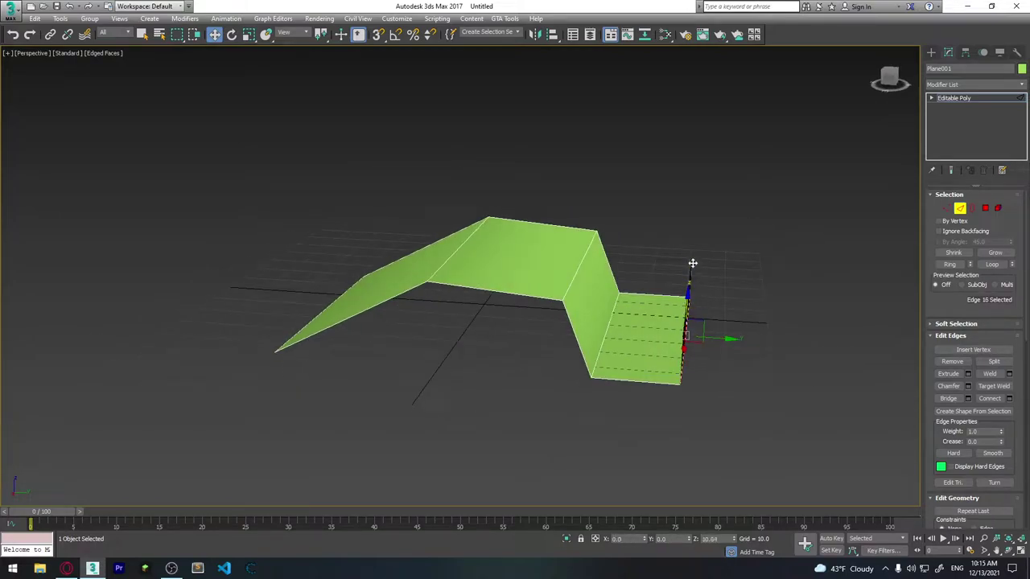
Shift-drag the strip's outer edge up into a vertical wall and adjust its top along Y.
left_click_drag(688, 308, 689, 226, "shift")
mouse_move(705, 356)
middle_mouse_down("alt")
mouse_move(731, 349)
mouse_move(713, 295)
middle_mouse_up("alt")
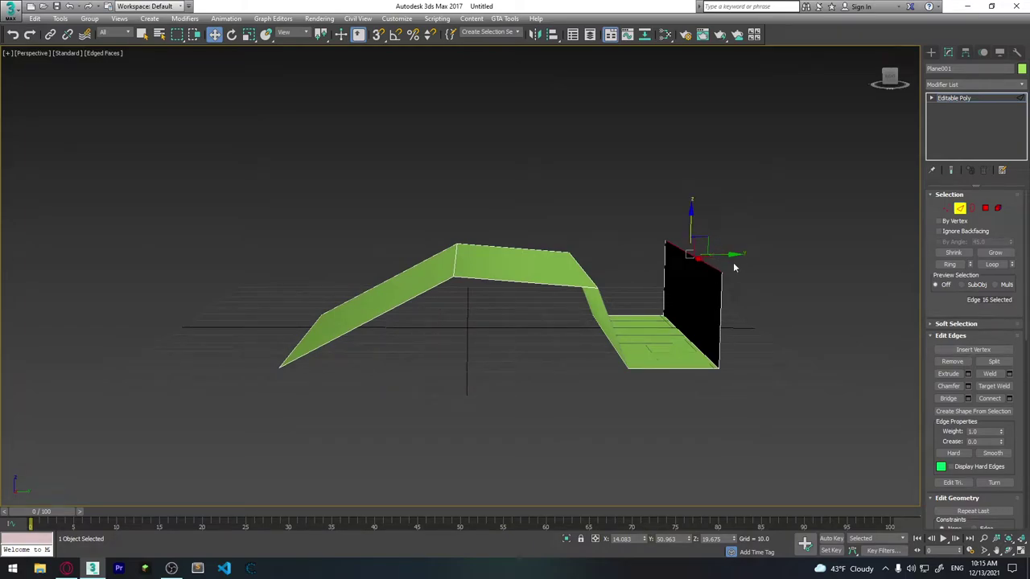
mouse_move(719, 256)
left_mouse_down()
mouse_move(759, 254)
mouse_move(736, 259)
left_mouse_up()
middle_click_drag(748, 311, 658, 357)
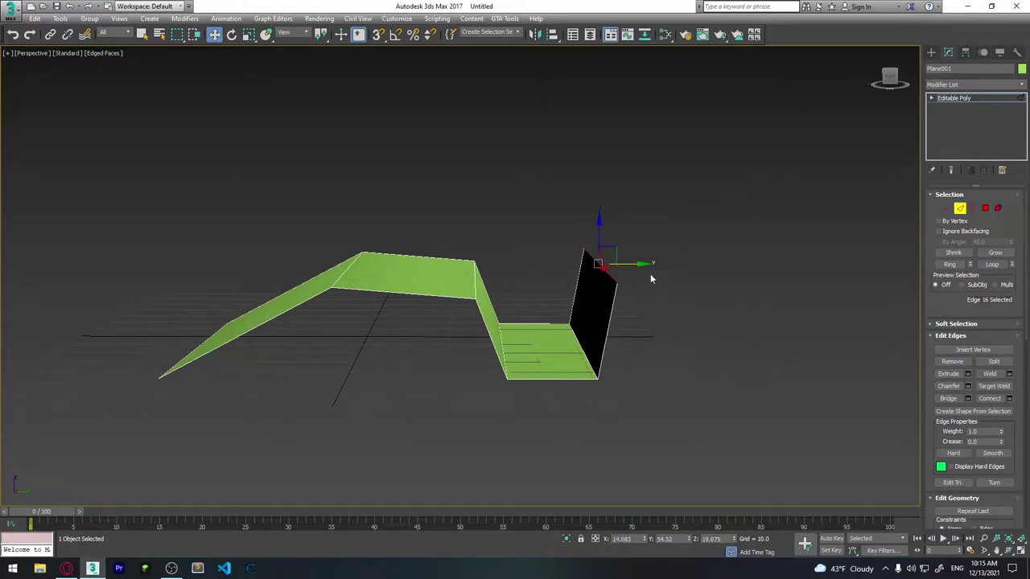
Extrude a panel outward from the wall's top and raise its far edge to tilt it.
left_click_drag(636, 265, 700, 278, "shift")
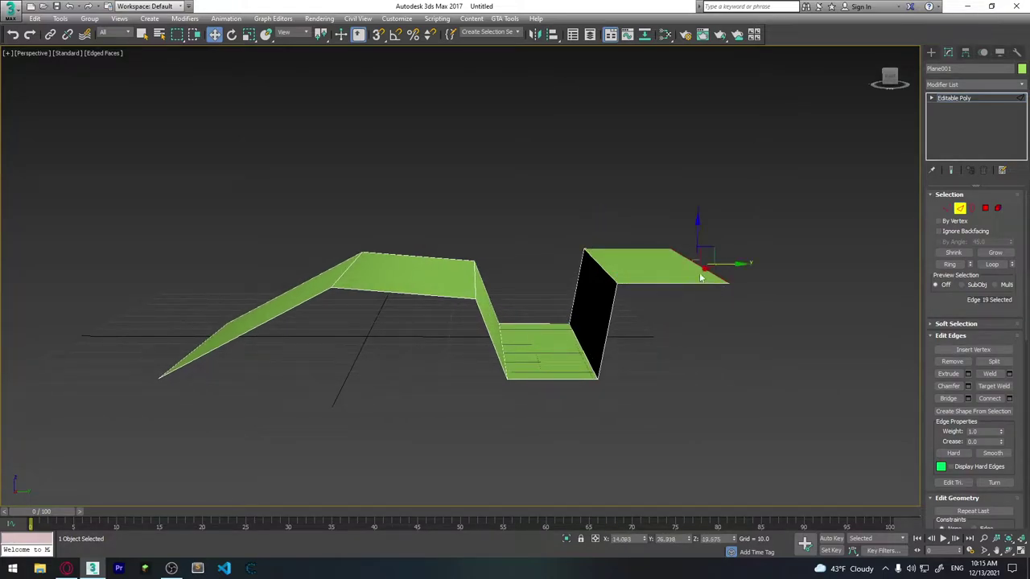
left_click_drag(698, 235, 699, 191)
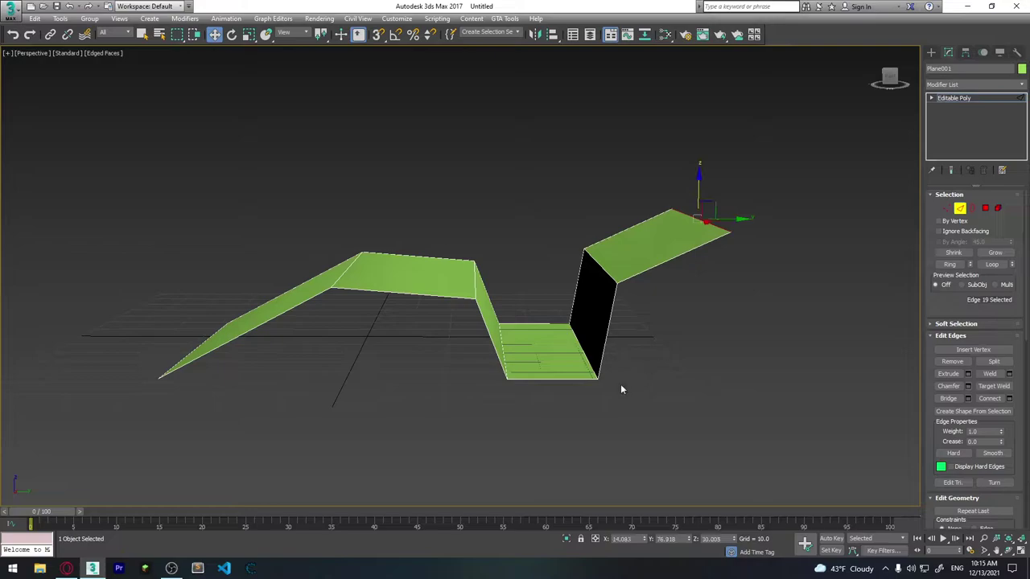
mouse_move(658, 329)
middle_mouse_down("alt")
mouse_move(639, 338)
mouse_move(678, 290)
mouse_move(684, 327)
middle_mouse_up("alt")
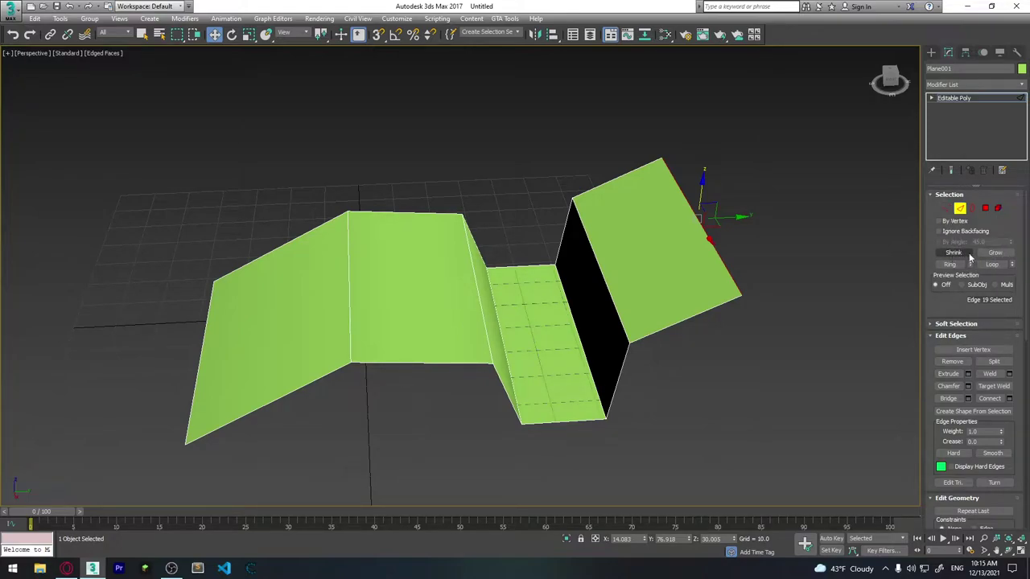
left_click(995, 253)
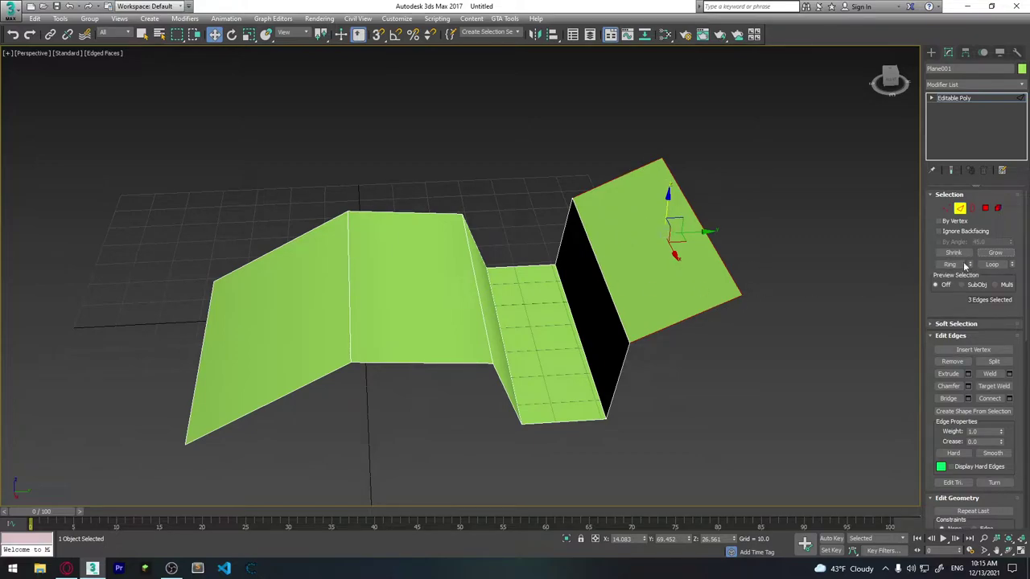
left_click(697, 216)
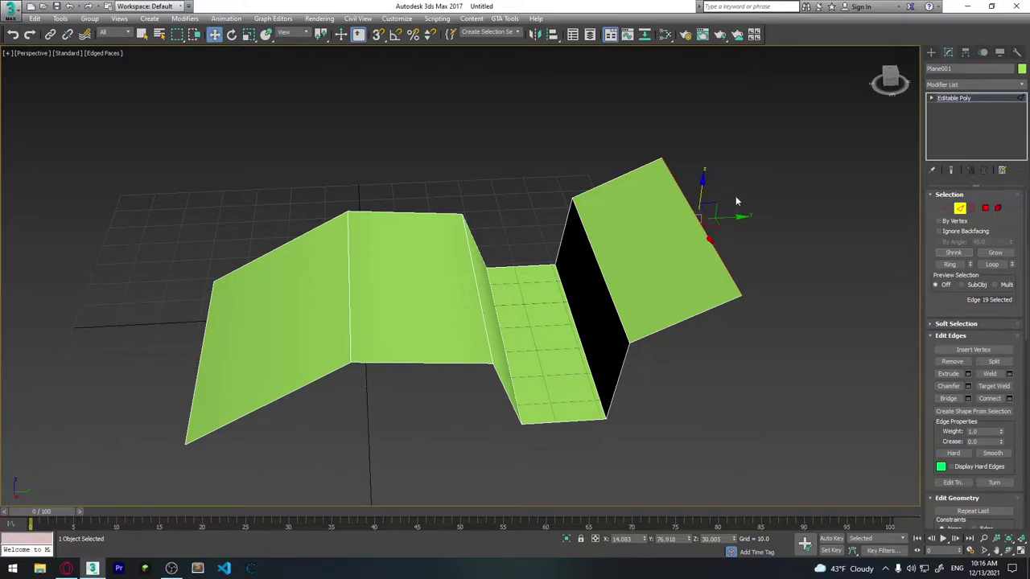
left_click(950, 264)
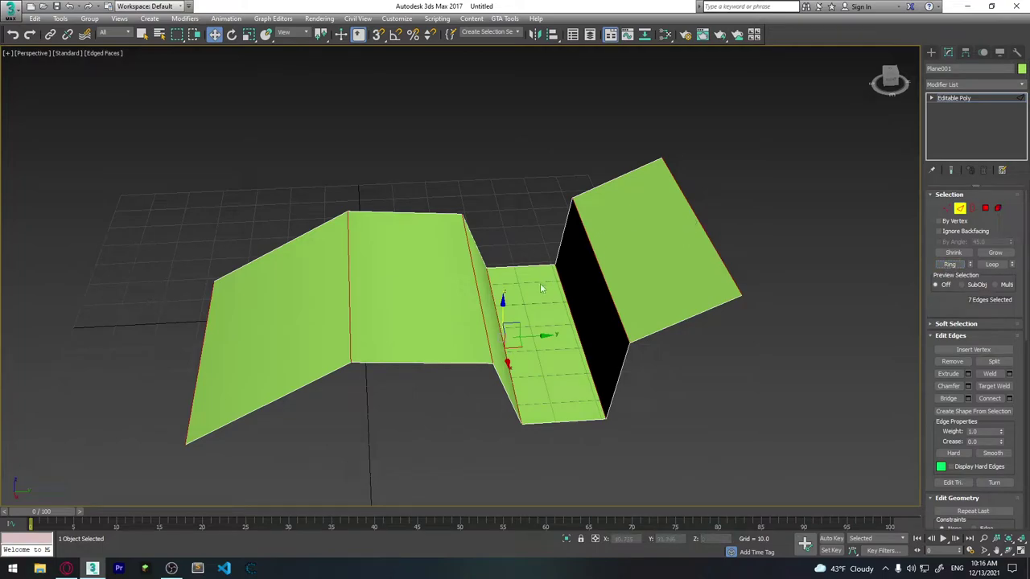
left_click(1004, 398)
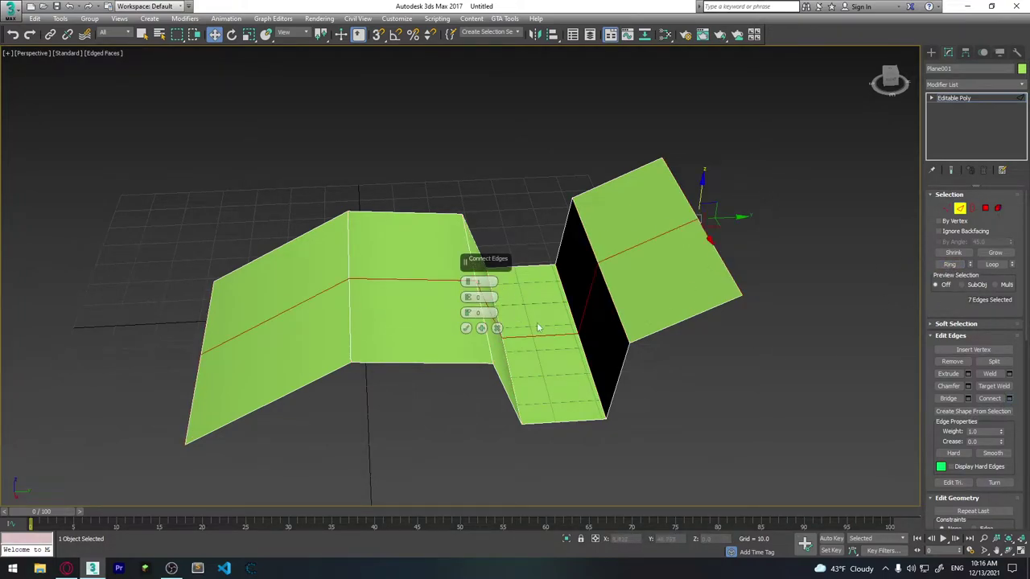
left_click(497, 328)
left_click(729, 227)
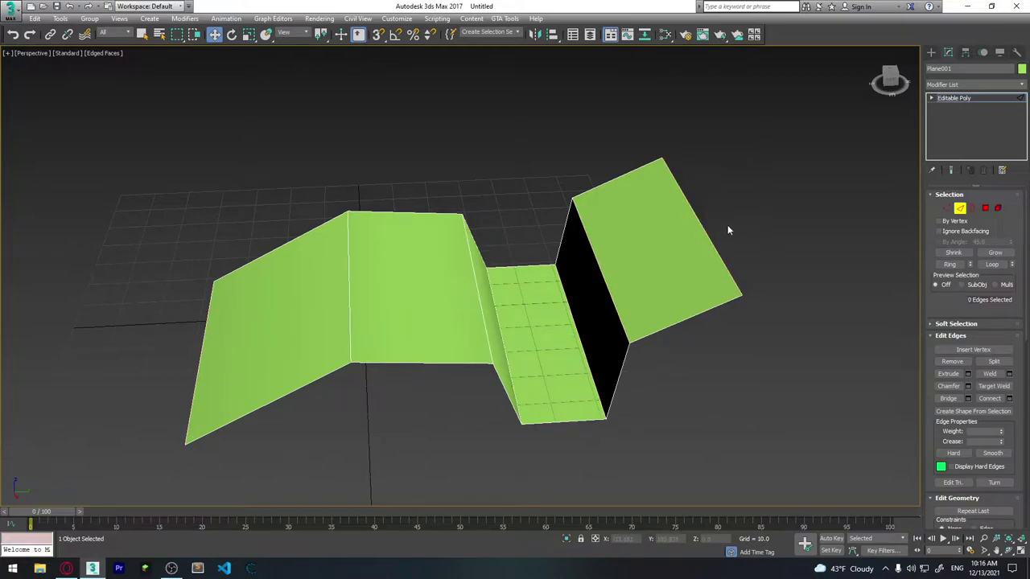
left_click(588, 276)
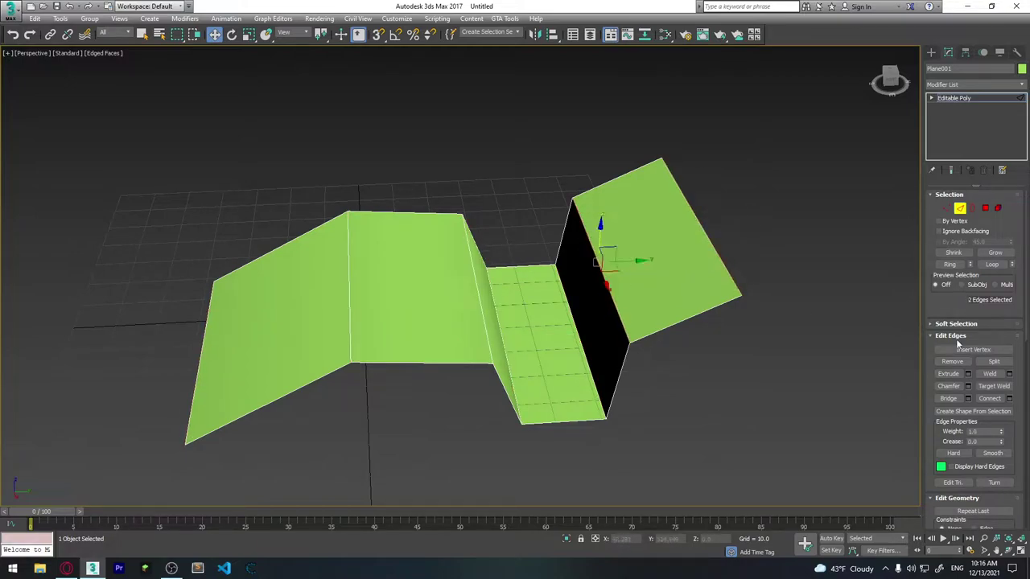
left_click(1009, 398)
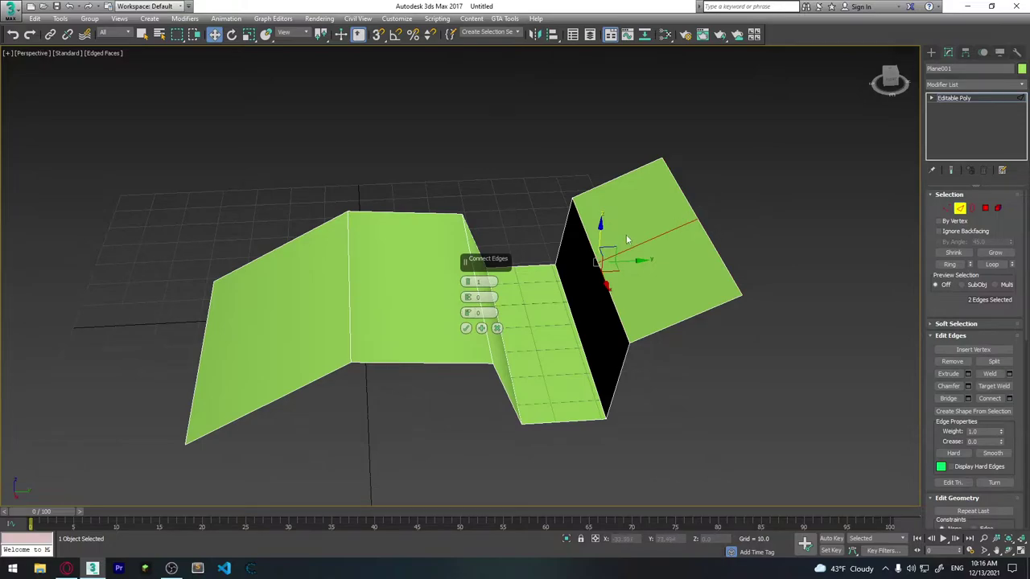
mouse_move(655, 305)
middle_mouse_down("alt")
mouse_move(697, 252)
mouse_move(651, 301)
mouse_move(778, 269)
middle_mouse_up("alt")
key("Escape")
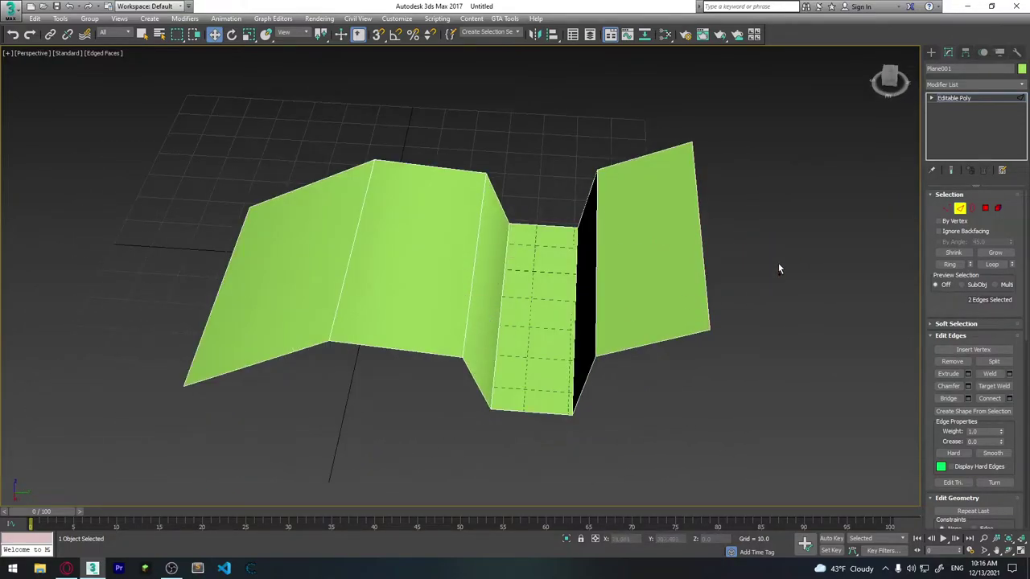
middle_click_drag(678, 277, 1012, 285, "alt")
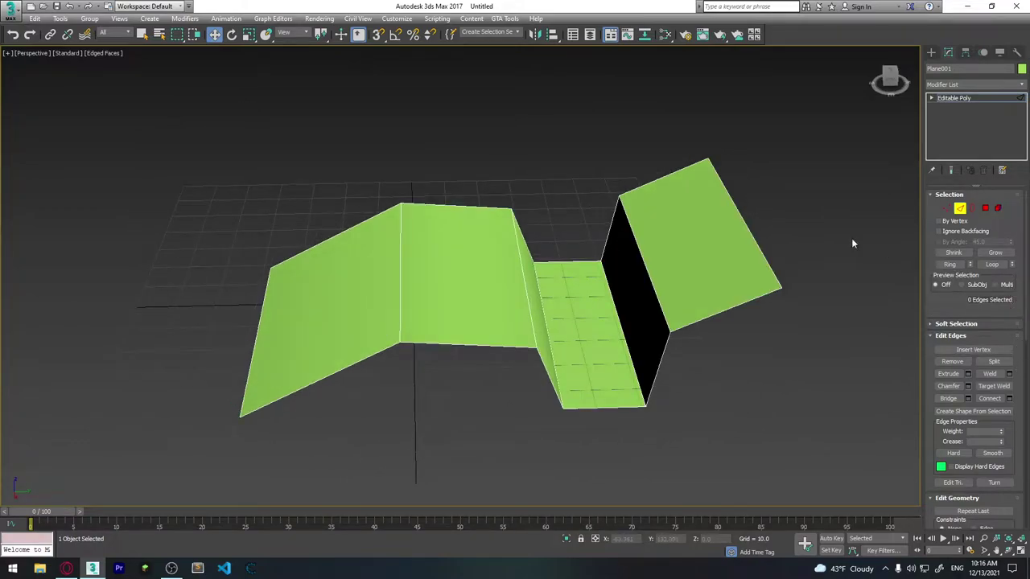
left_click(744, 219)
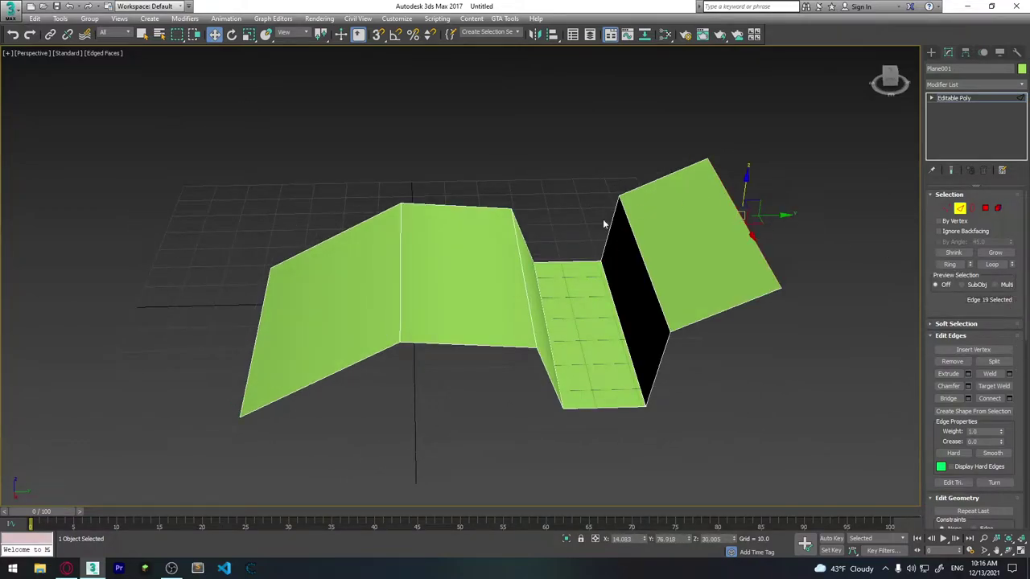
left_click(954, 266)
key("ctrl+z")
left_click(762, 297, "ctrl")
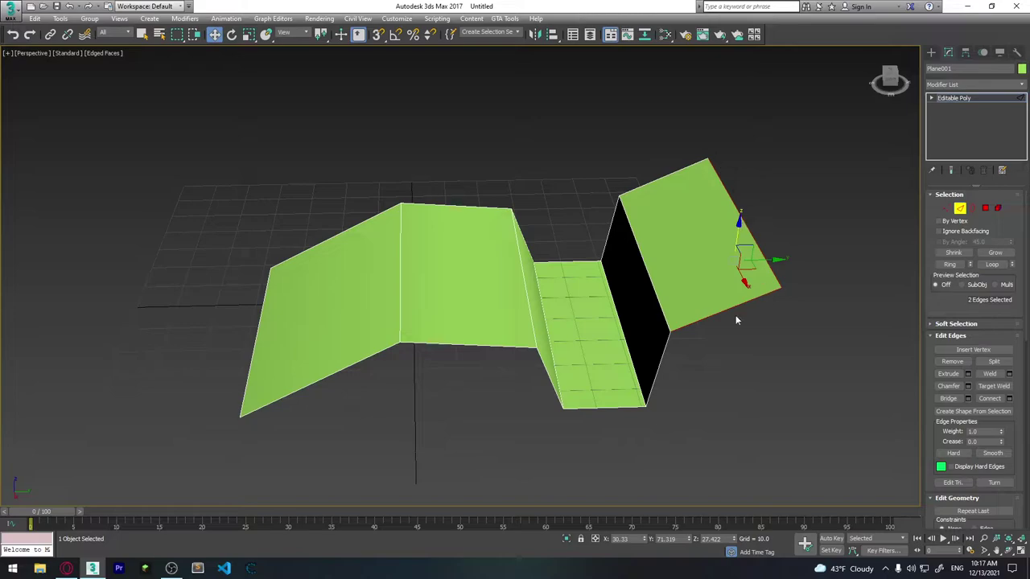
left_click(996, 267)
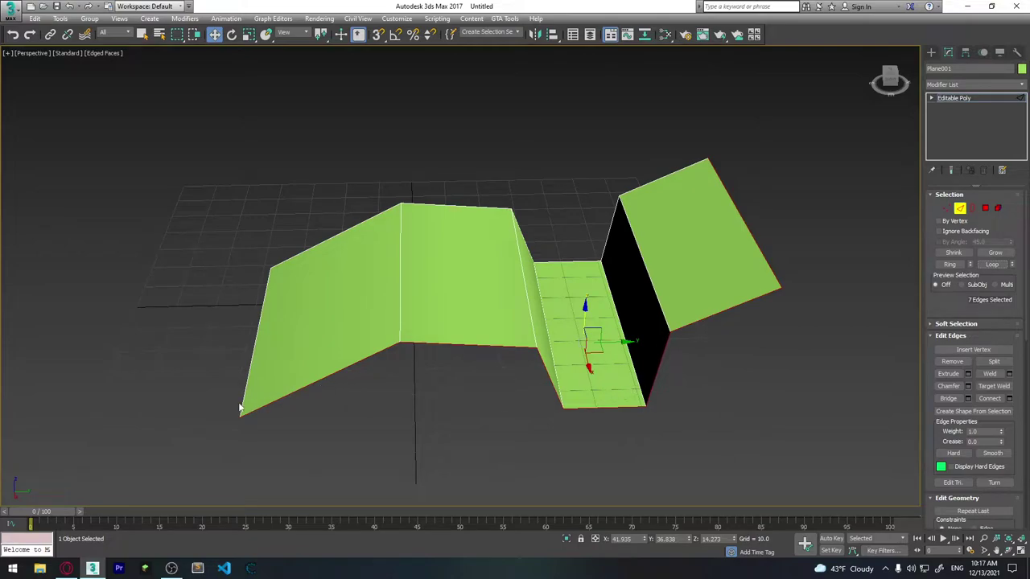
mouse_move(667, 375)
middle_mouse_down("alt")
mouse_move(734, 383)
mouse_move(740, 358)
mouse_move(651, 347)
middle_mouse_up("alt")
left_click_drag(652, 346, 673, 346, "shift")
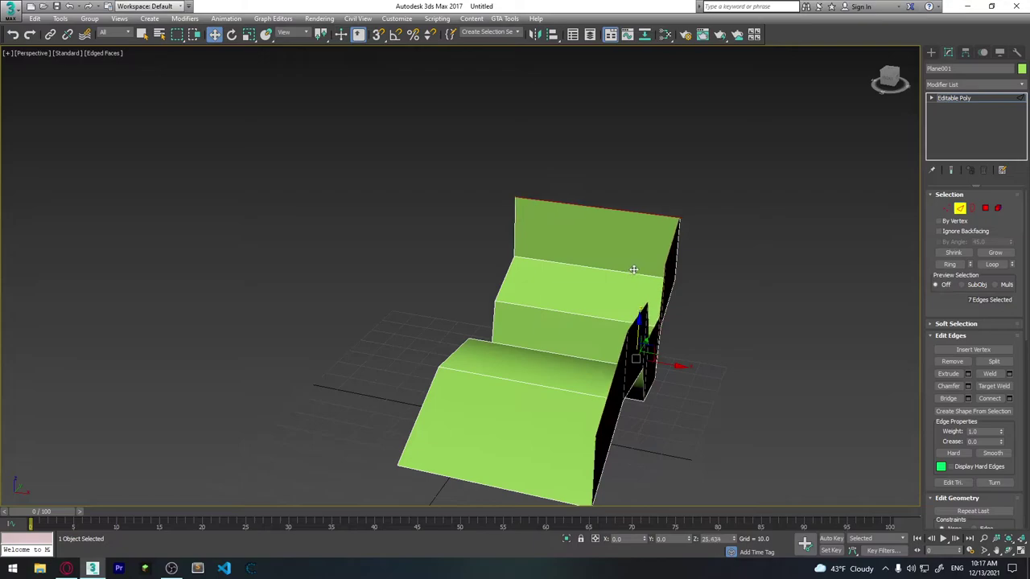
left_click_drag(676, 294, 743, 303)
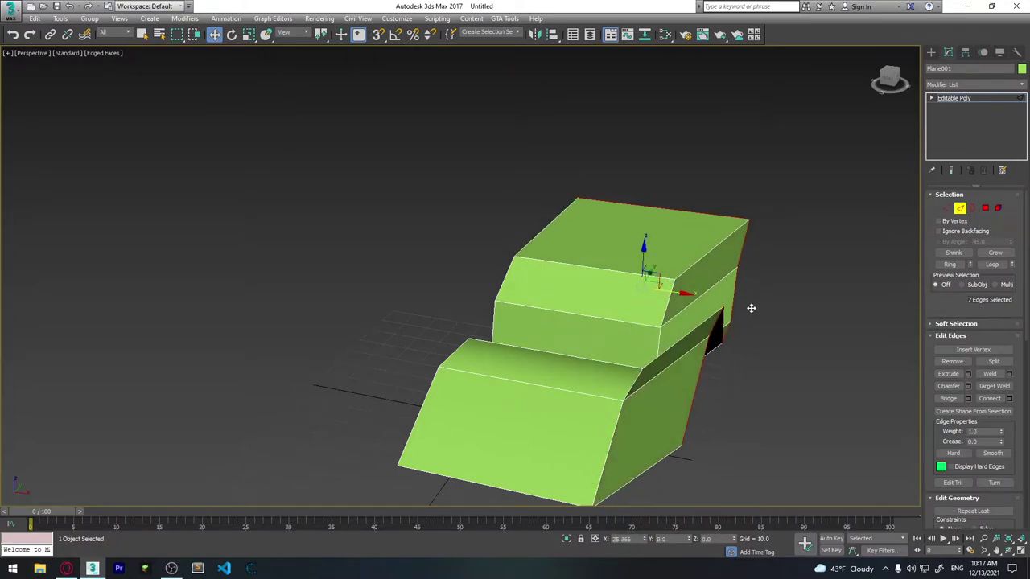
mouse_move(749, 305)
middle_mouse_down("alt")
mouse_move(770, 409)
mouse_move(793, 396)
mouse_move(808, 317)
mouse_move(820, 333)
mouse_move(802, 371)
mouse_move(758, 338)
mouse_move(708, 373)
mouse_move(829, 248)
middle_mouse_up("alt")
key("ctrl+z")
key("ctrl+z")
scroll(837, 319, "up", 3)
scroll(669, 340, "down", 2)
Undo back to the original folded shape with the single outer edge selected.
key("ctrl+z")
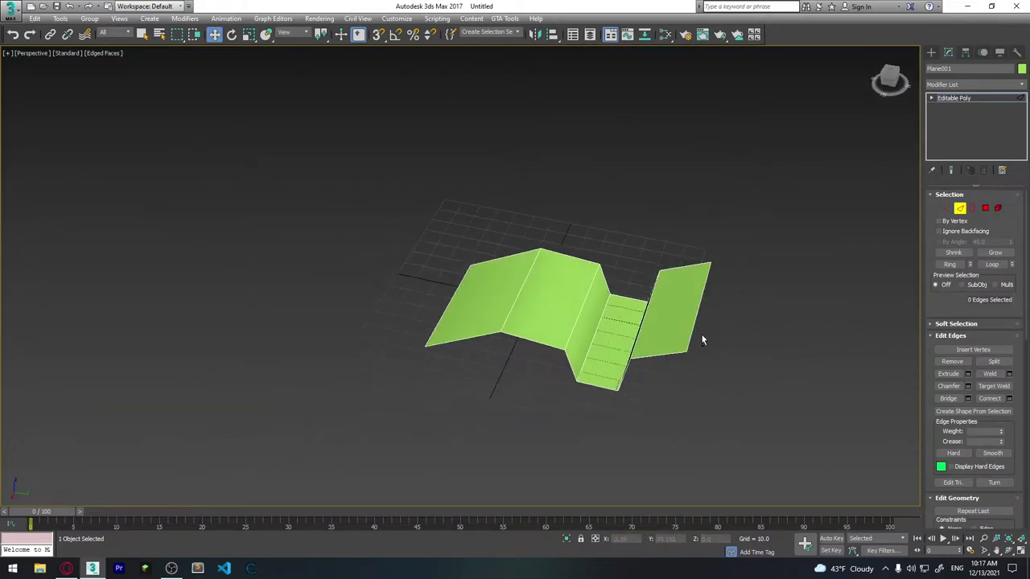
key("ctrl+z")
scroll(671, 338, "up", 3)
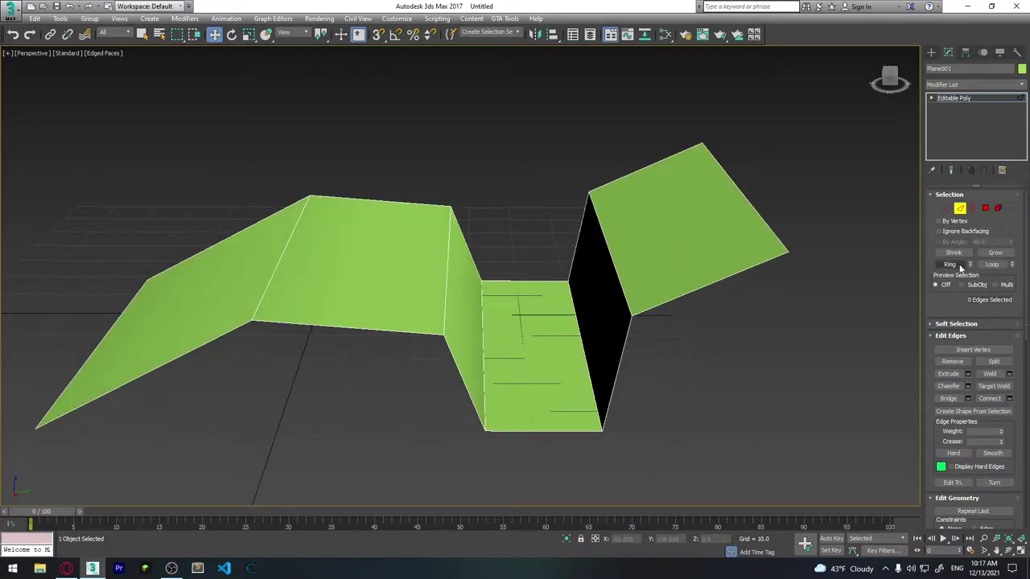
key("ctrl+z")
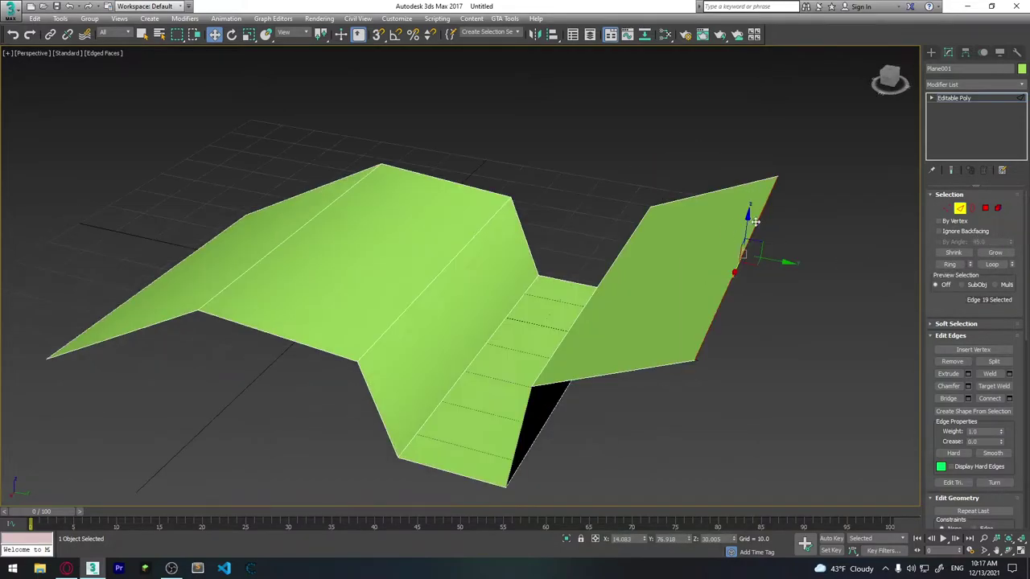
middle_click_drag(680, 357, 730, 346, "alt")
middle_click_drag(644, 330, 742, 270, "alt")
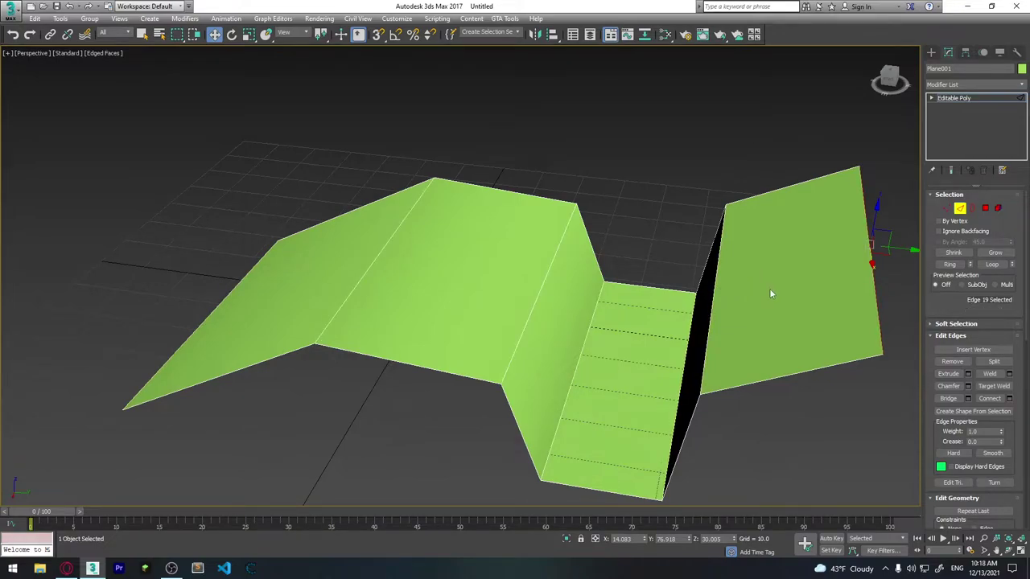
Select the ring of seven parallel ridge edges and Connect them into a new loop.
left_click(711, 302, "shift")
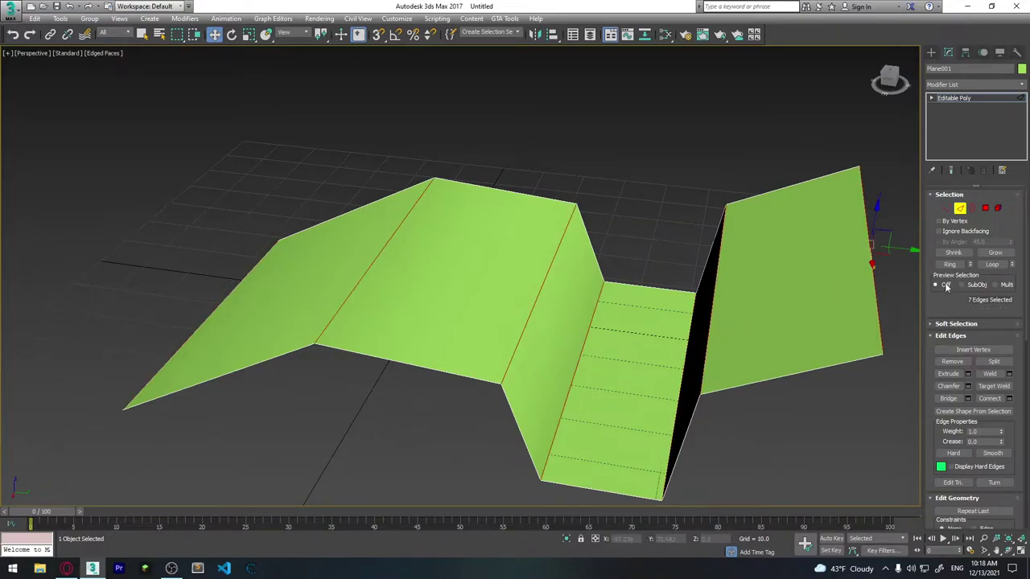
left_click(891, 315)
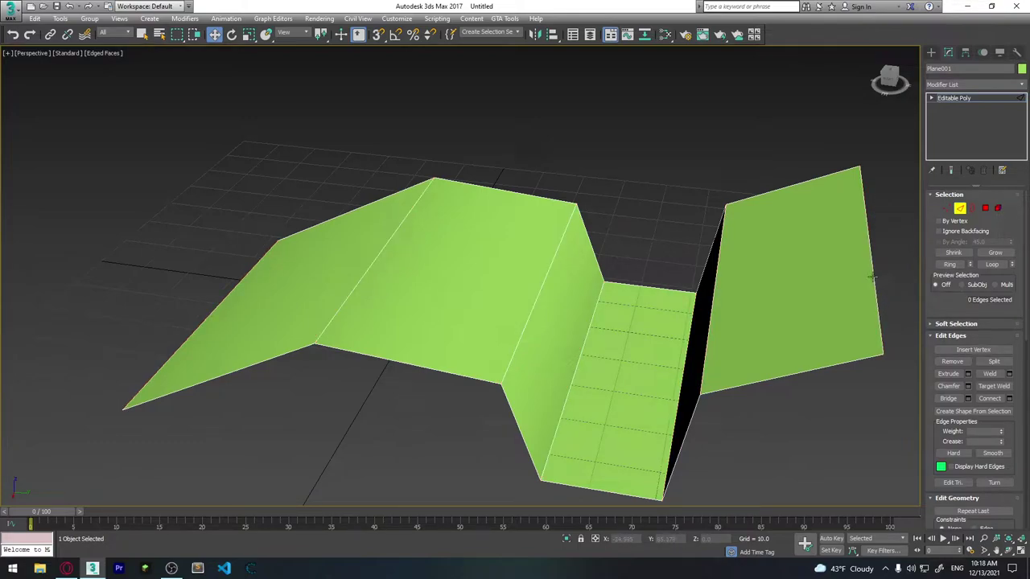
left_click(872, 276)
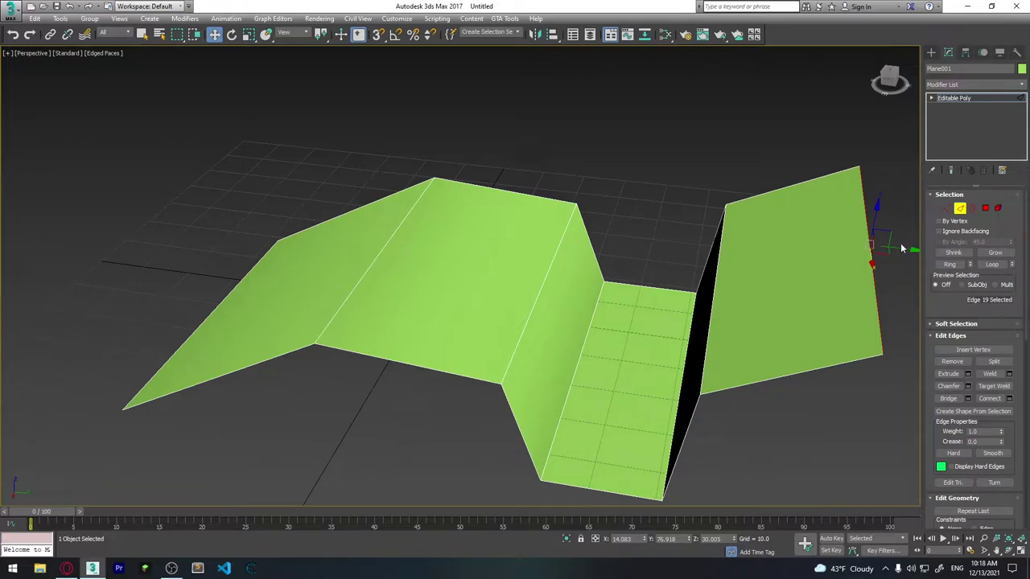
left_click(713, 296, "shift")
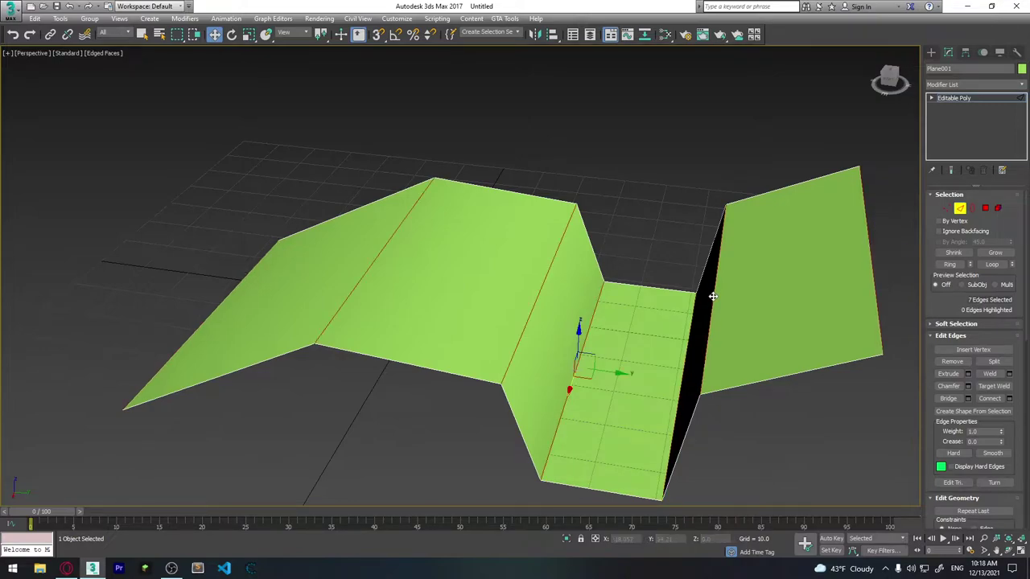
left_click(1004, 398)
left_click(466, 328)
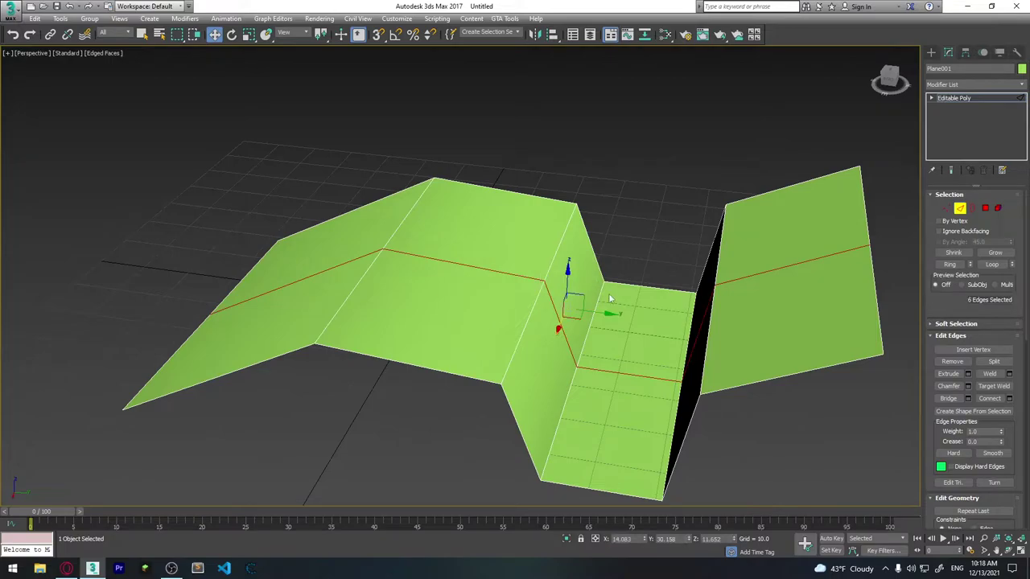
Double-click to select edge loops along the front, right panel and fold to inspect them.
mouse_move(561, 316)
middle_mouse_down("alt")
mouse_move(563, 244)
mouse_move(729, 296)
mouse_move(738, 314)
middle_mouse_up("alt")
left_click(796, 349)
middle_click_drag(796, 349, 840, 297, "alt")
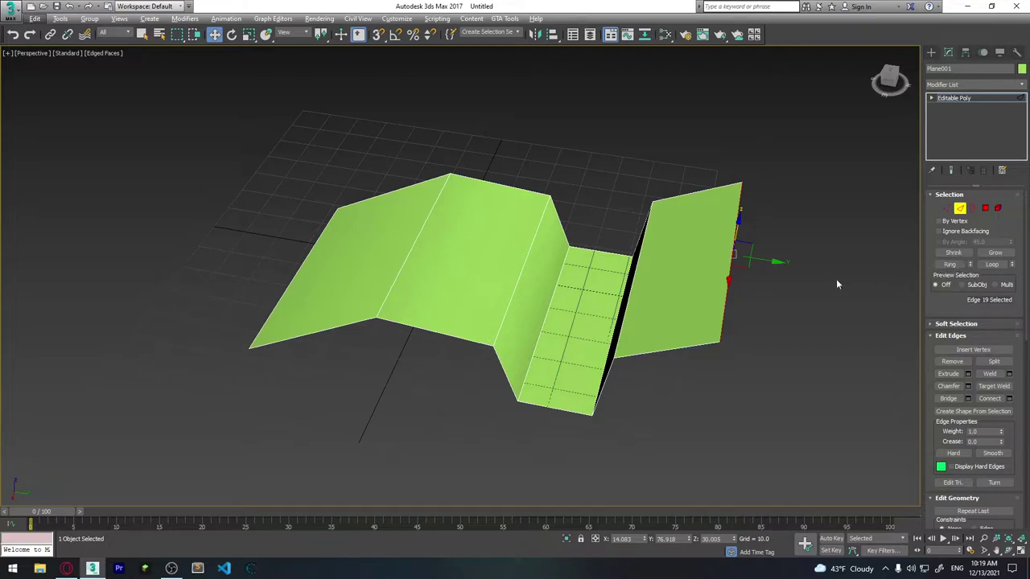
mouse_move(792, 286)
middle_mouse_down("alt")
mouse_move(761, 306)
mouse_move(776, 288)
middle_mouse_up("alt")
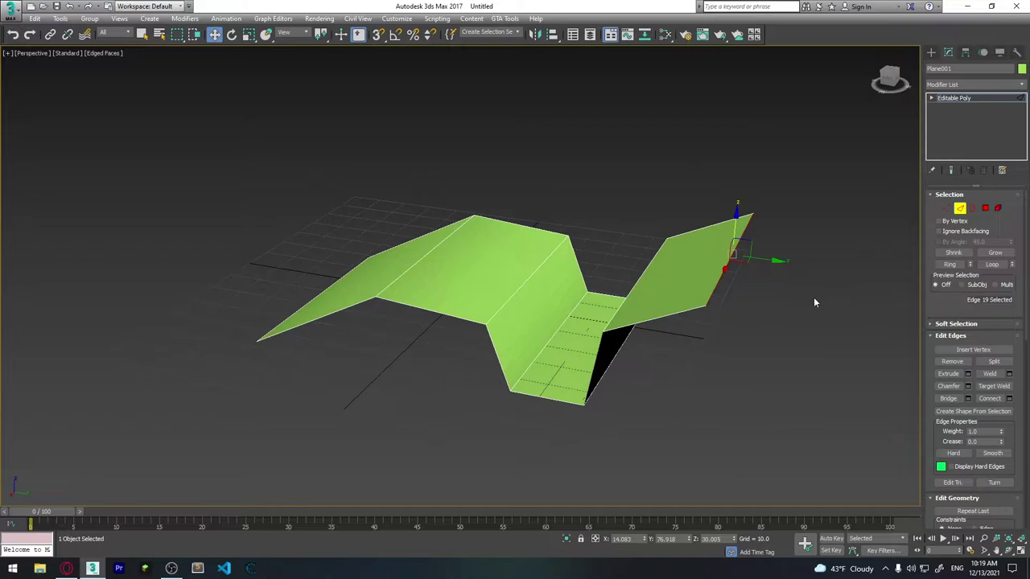
double_click(673, 315)
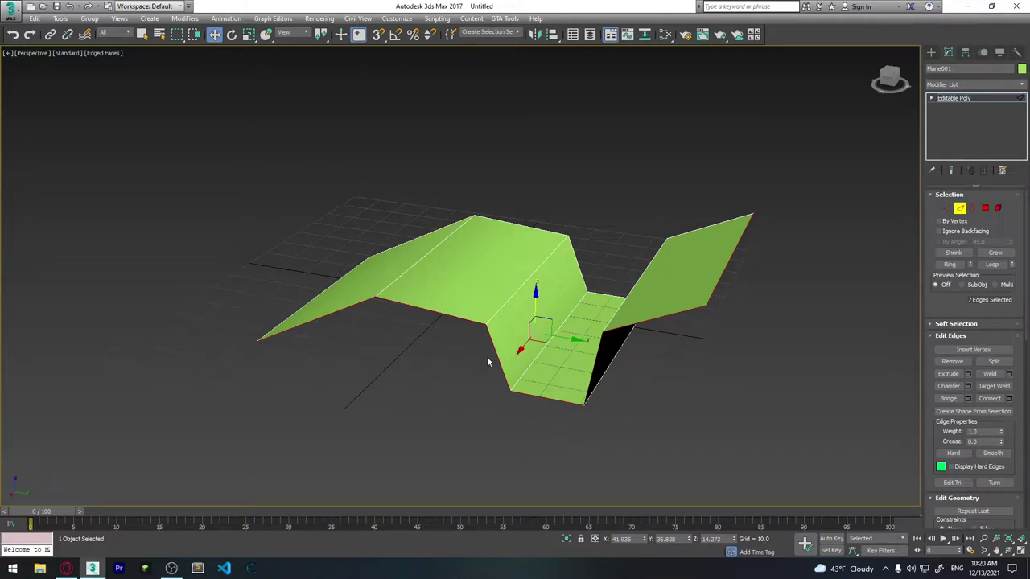
double_click(711, 325)
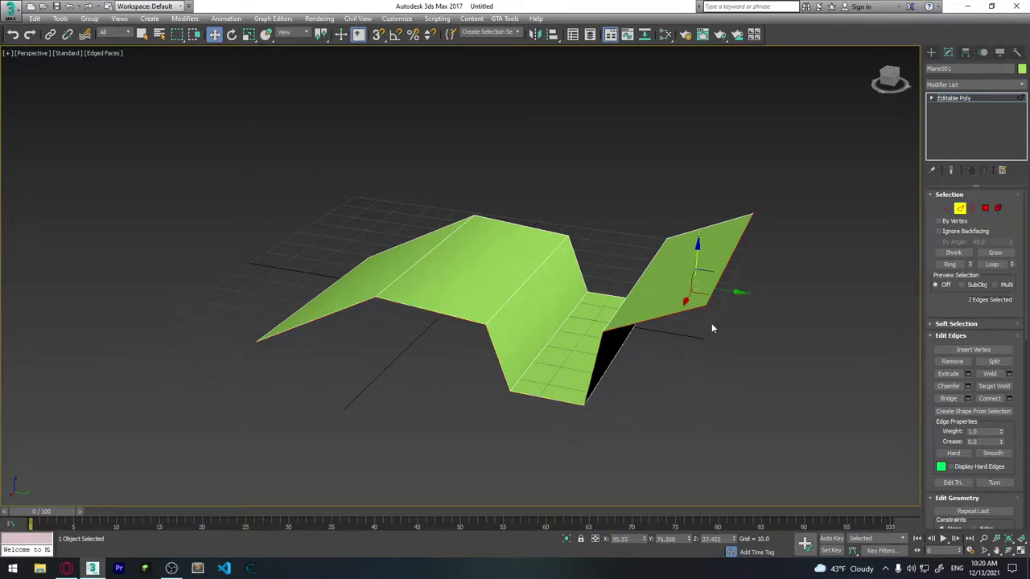
double_click(713, 299)
mouse_move(825, 246)
middle_mouse_down("alt")
mouse_move(740, 223)
mouse_move(732, 287)
mouse_move(690, 279)
middle_mouse_up("alt")
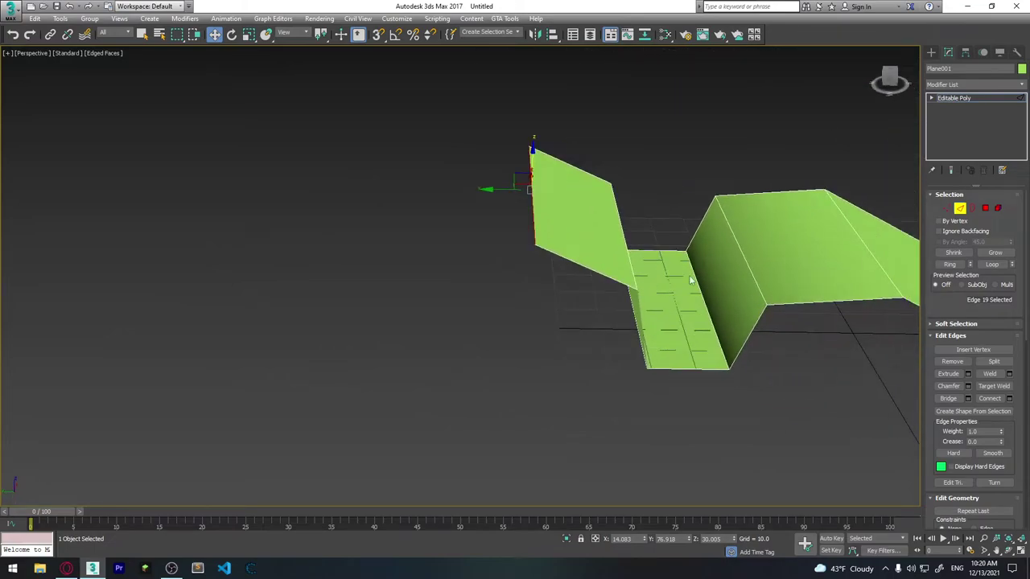
double_click(573, 263)
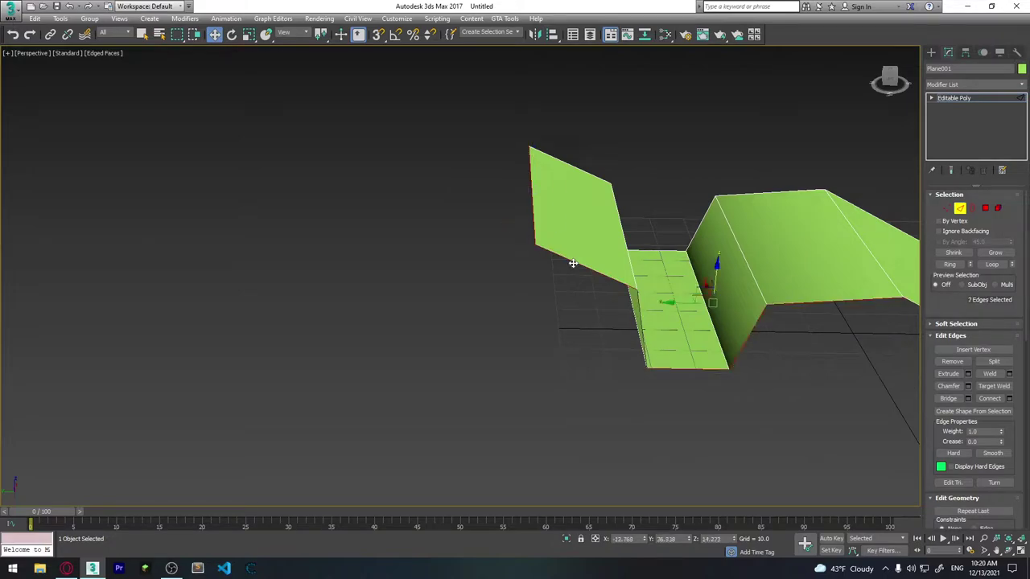
mouse_move(690, 279)
middle_mouse_down("alt")
mouse_move(781, 297)
mouse_move(799, 347)
mouse_move(785, 336)
mouse_move(853, 354)
mouse_move(679, 346)
middle_mouse_up("alt")
left_click(853, 354)
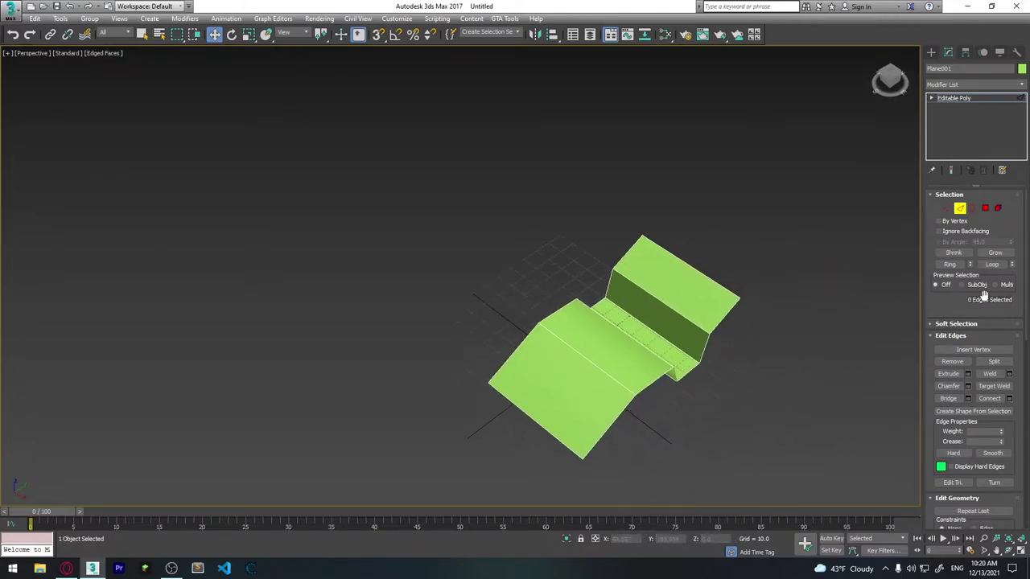
scroll(771, 357, "up", 3)
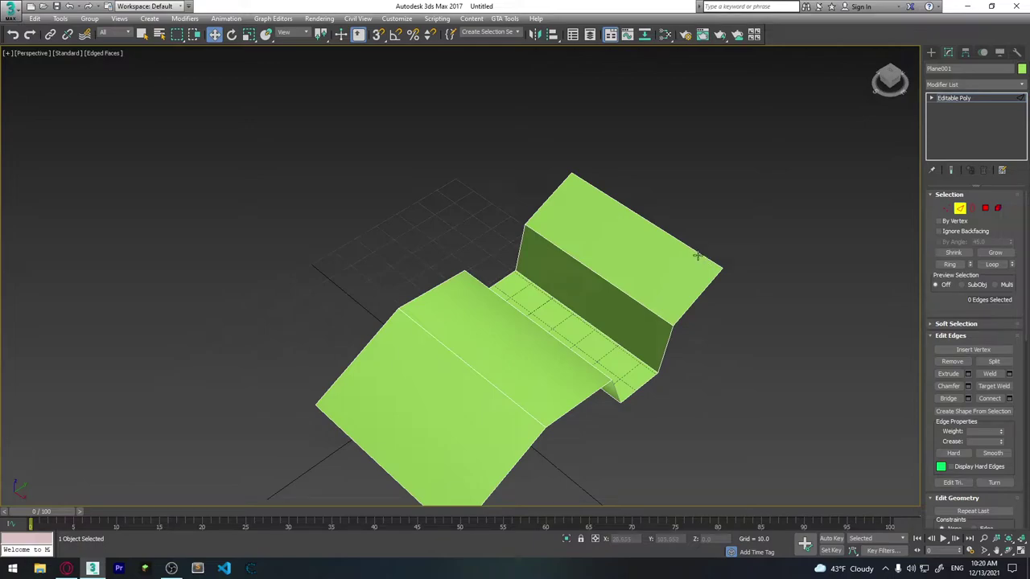
left_click(697, 256)
left_click(696, 299, "ctrl")
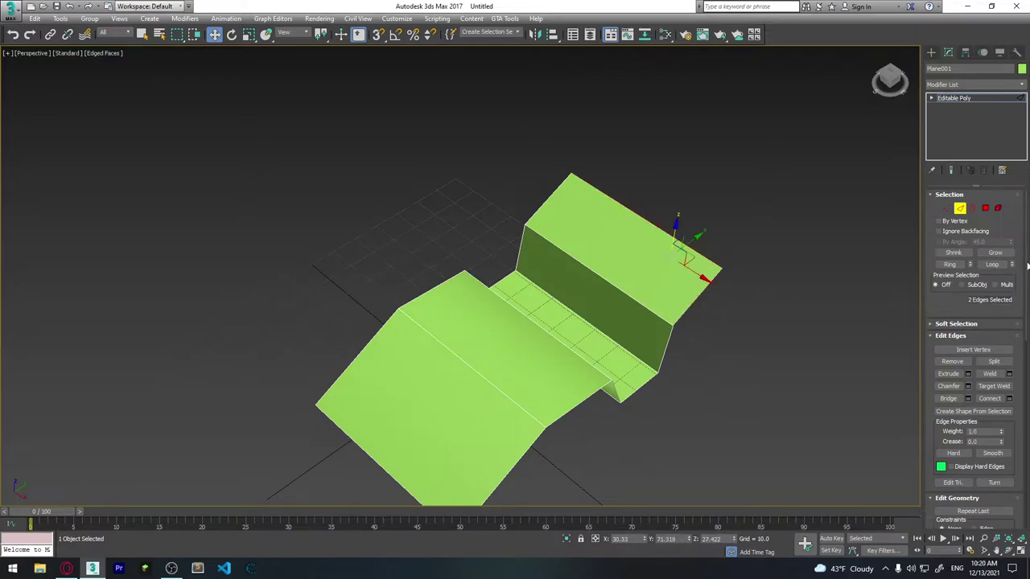
left_click(992, 264)
left_click(760, 310)
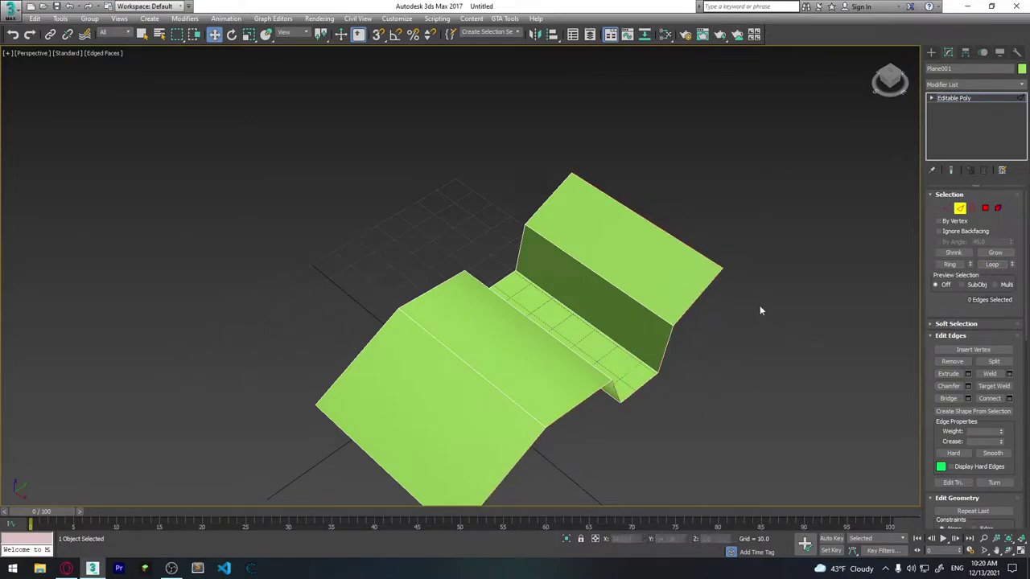
left_click(706, 259)
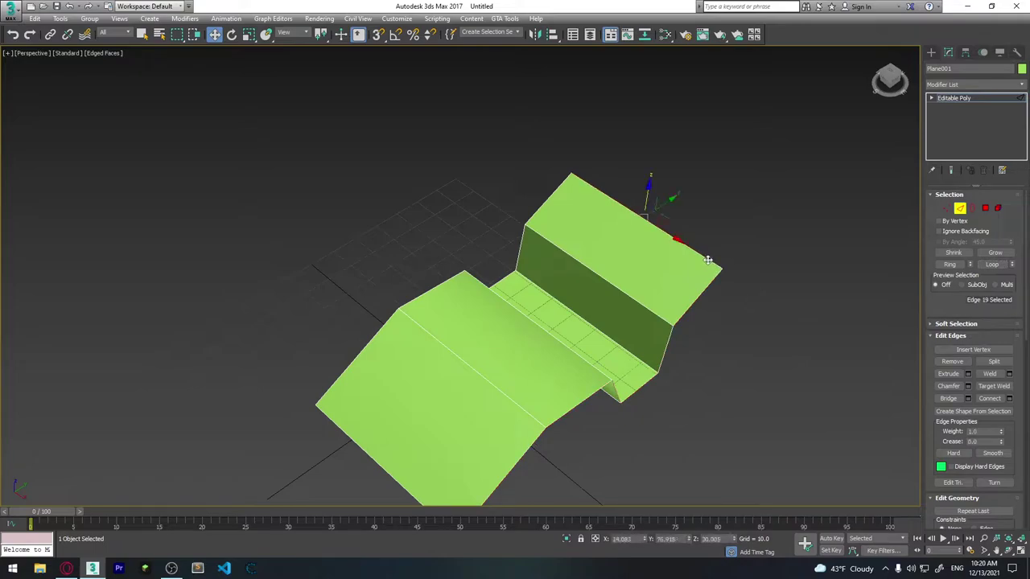
double_click(692, 302, "ctrl")
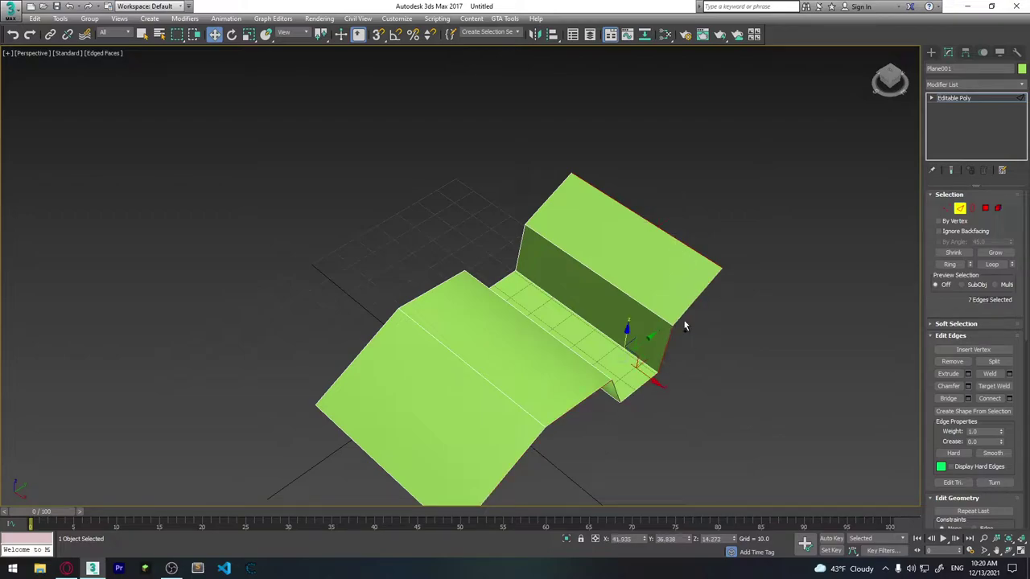
left_click(738, 390)
middle_click_drag(676, 377, 703, 352, "alt")
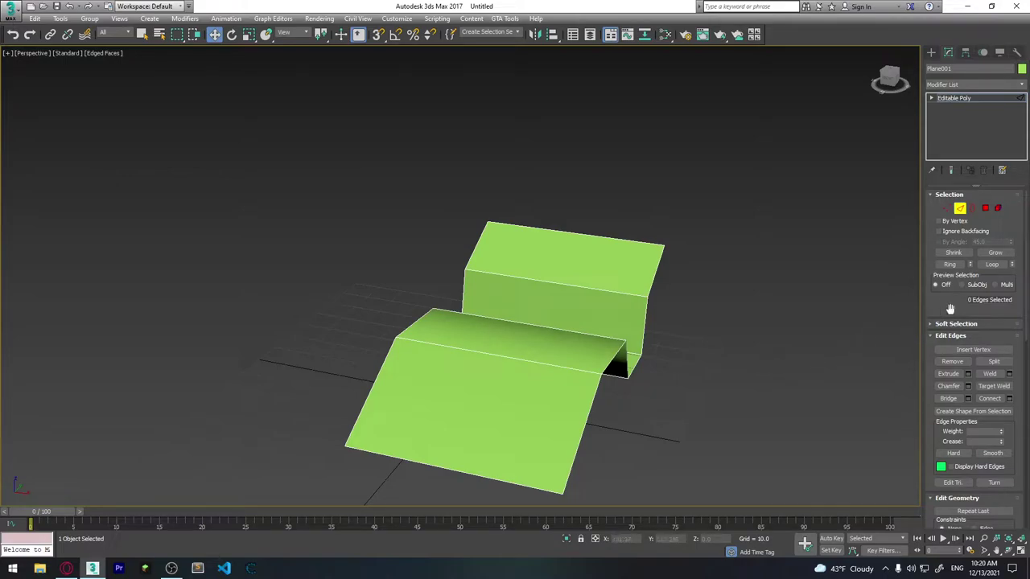
scroll(990, 306, "down", 2)
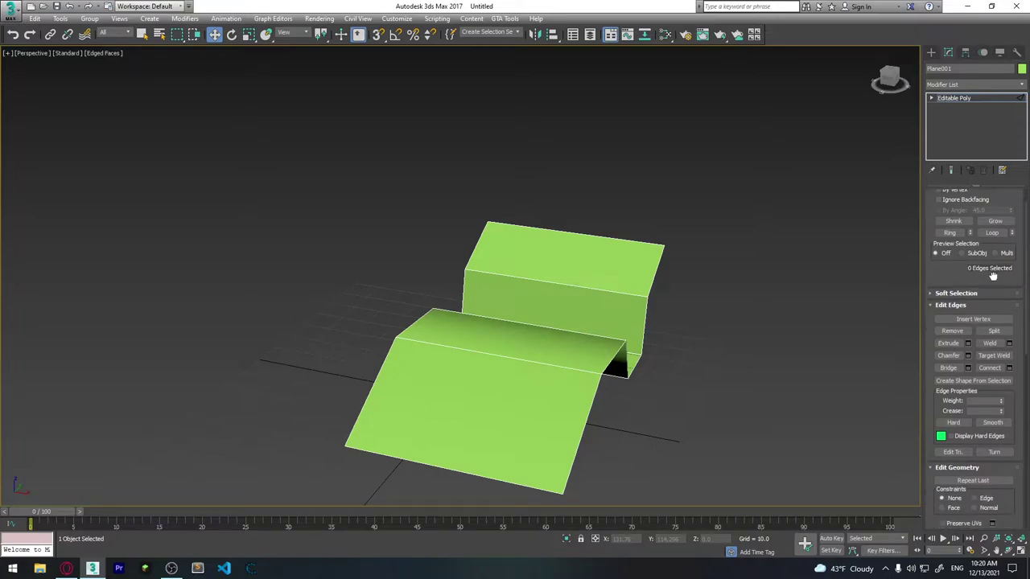
scroll(990, 301, "down", 1)
scroll(991, 293, "up", 3)
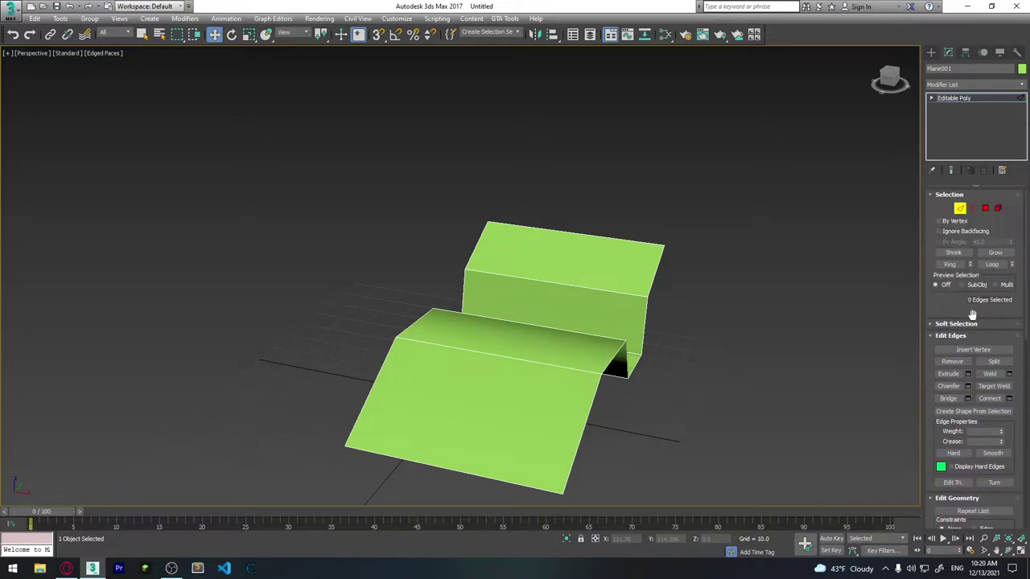
scroll(990, 288, "down", 3)
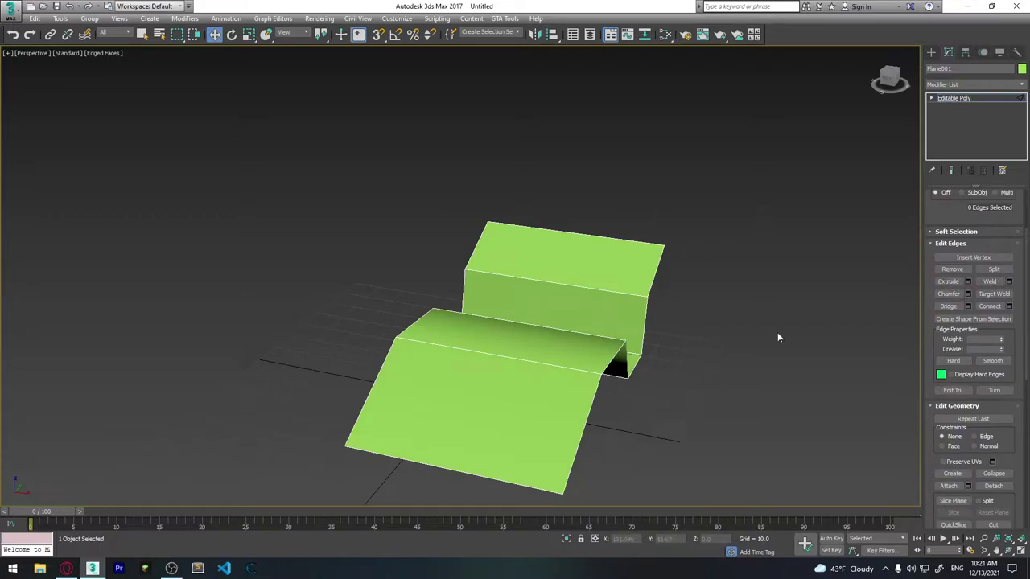
middle_click_drag(745, 329, 730, 344, "alt")
left_click(712, 326)
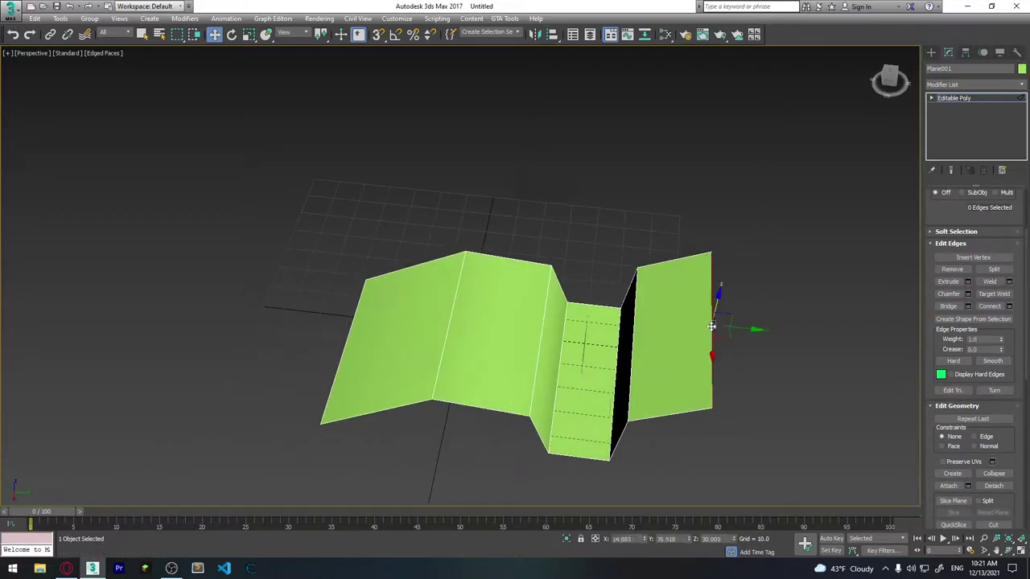
left_click(957, 282)
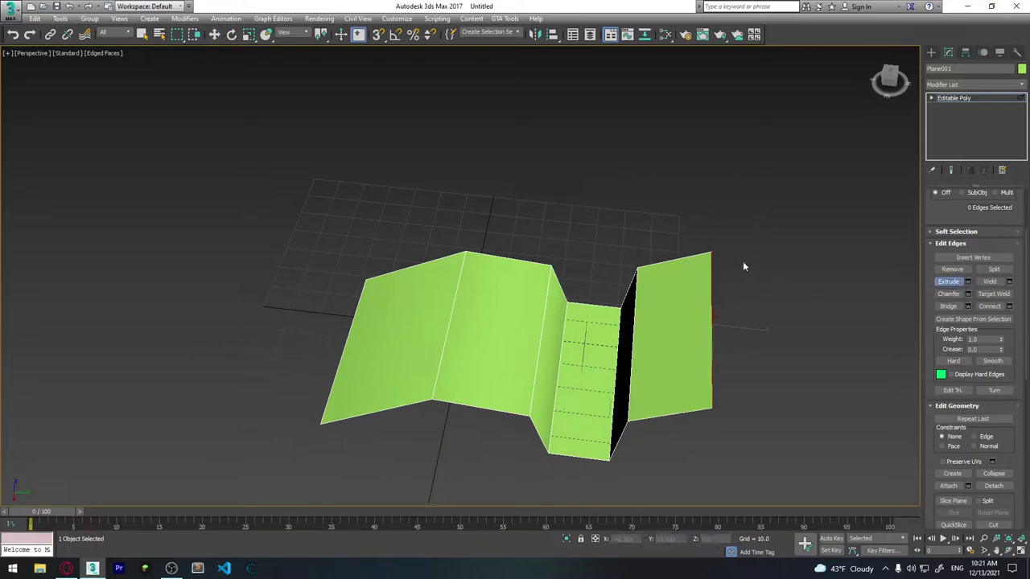
middle_click_drag(797, 342, 734, 330)
left_click(968, 282)
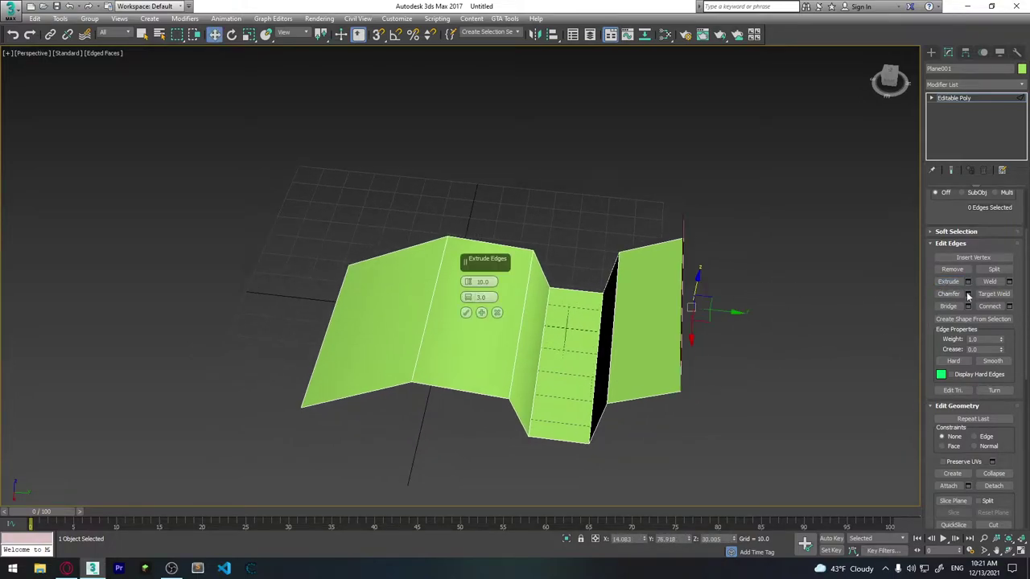
mouse_move(468, 281)
left_mouse_down()
mouse_move(469, 246)
mouse_move(526, 259)
mouse_move(517, 195)
left_mouse_up()
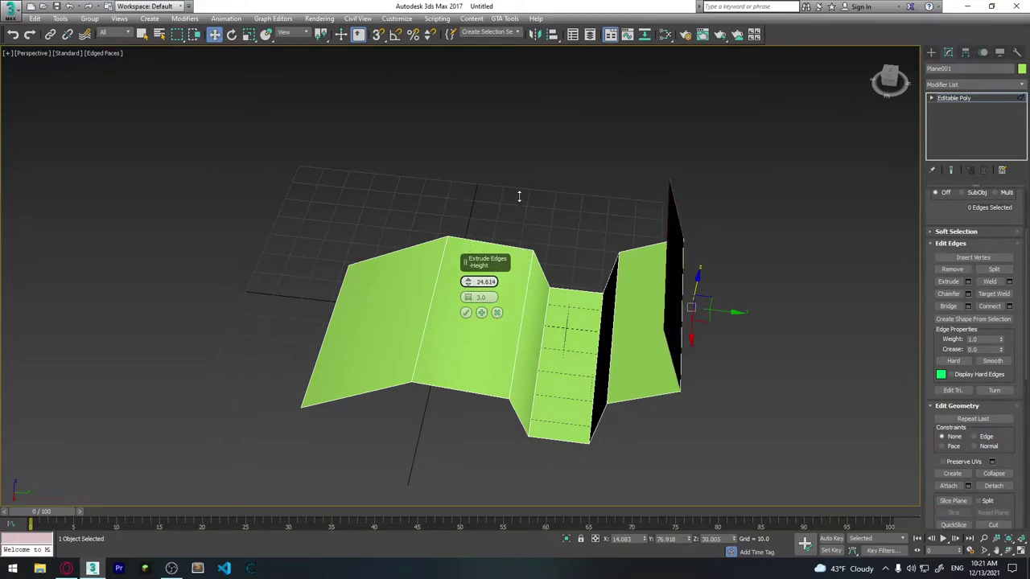
middle_click_drag(778, 406, 816, 354, "alt")
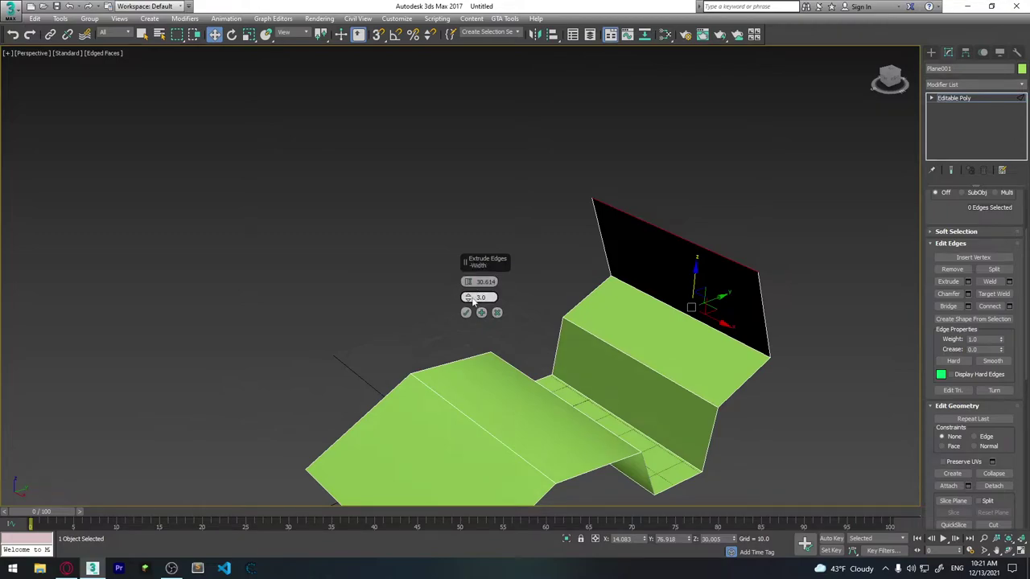
left_click_drag(470, 300, 489, 230)
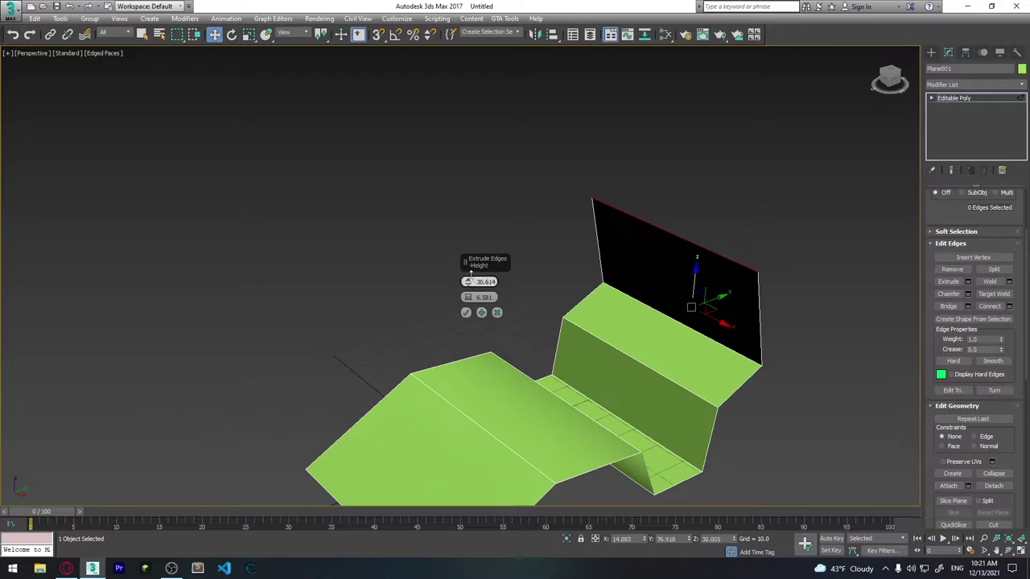
mouse_move(467, 282)
left_mouse_down()
mouse_move(485, 315)
mouse_move(499, 317)
left_mouse_up()
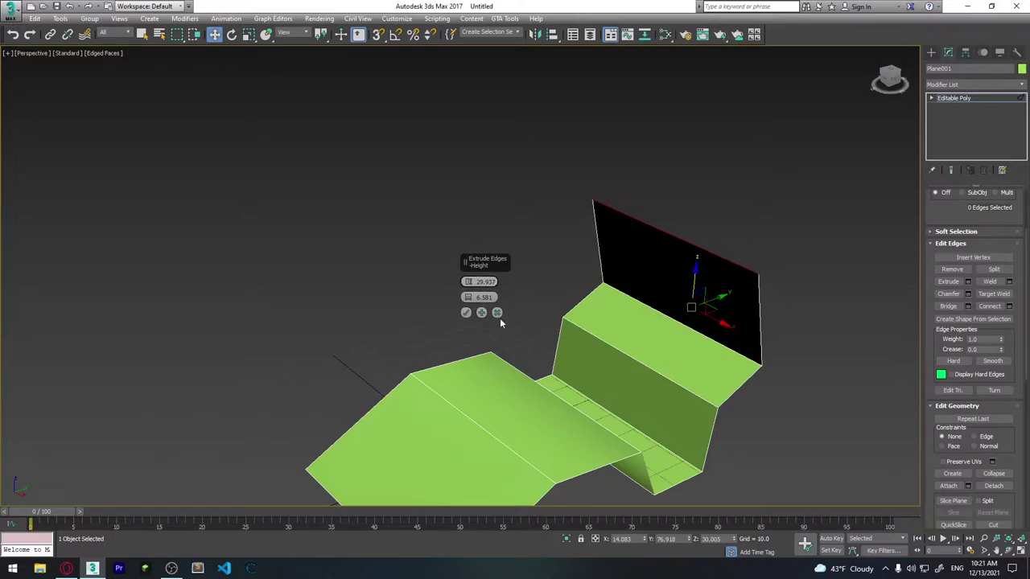
mouse_move(788, 353)
middle_mouse_down("alt")
mouse_move(748, 333)
mouse_move(740, 341)
middle_mouse_up("alt")
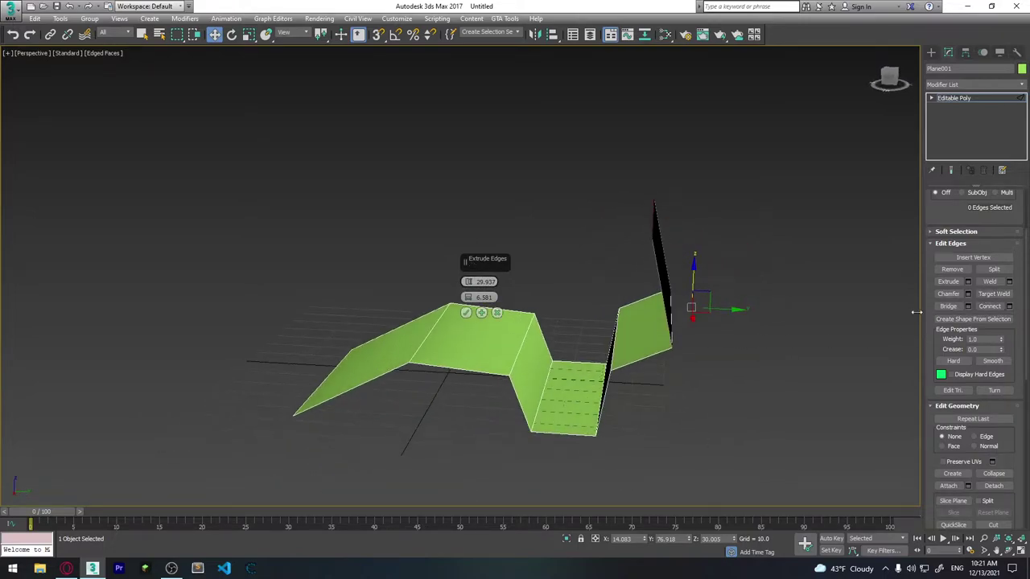
Shift-drag the far right edge up into a new face and move it to tilt outward.
left_click(498, 313)
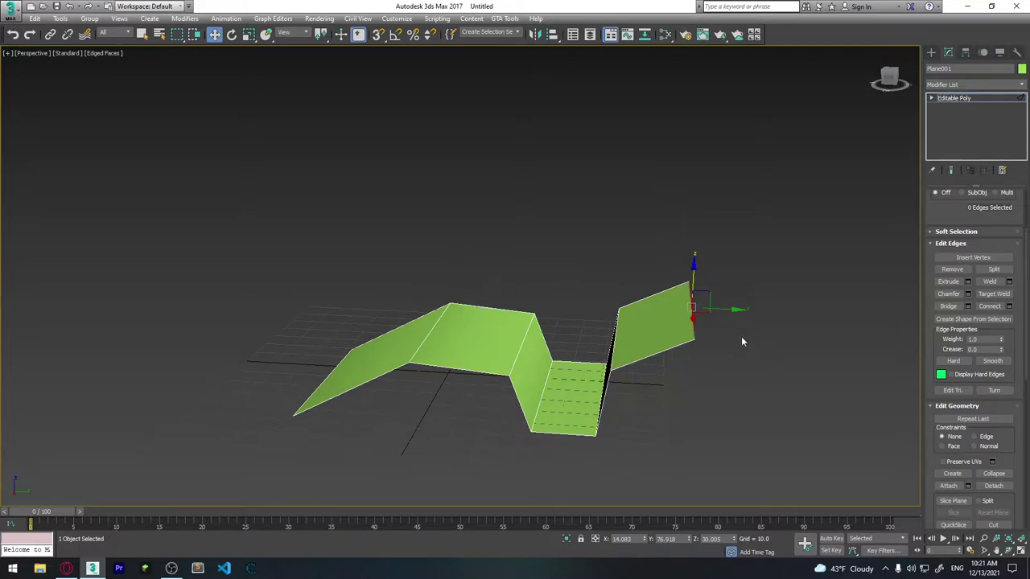
mouse_move(741, 337)
middle_mouse_down("alt")
mouse_move(706, 349)
mouse_move(650, 311)
middle_mouse_up("alt")
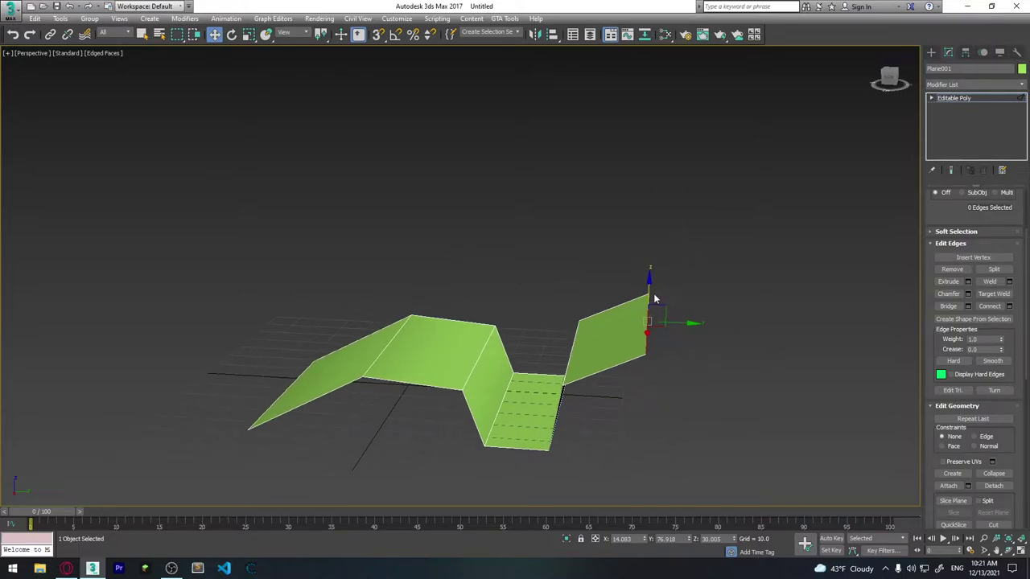
left_click_drag(650, 294, 652, 205, "shift")
mouse_move(671, 339)
middle_mouse_down("alt")
mouse_move(632, 351)
mouse_move(686, 338)
middle_mouse_up("alt")
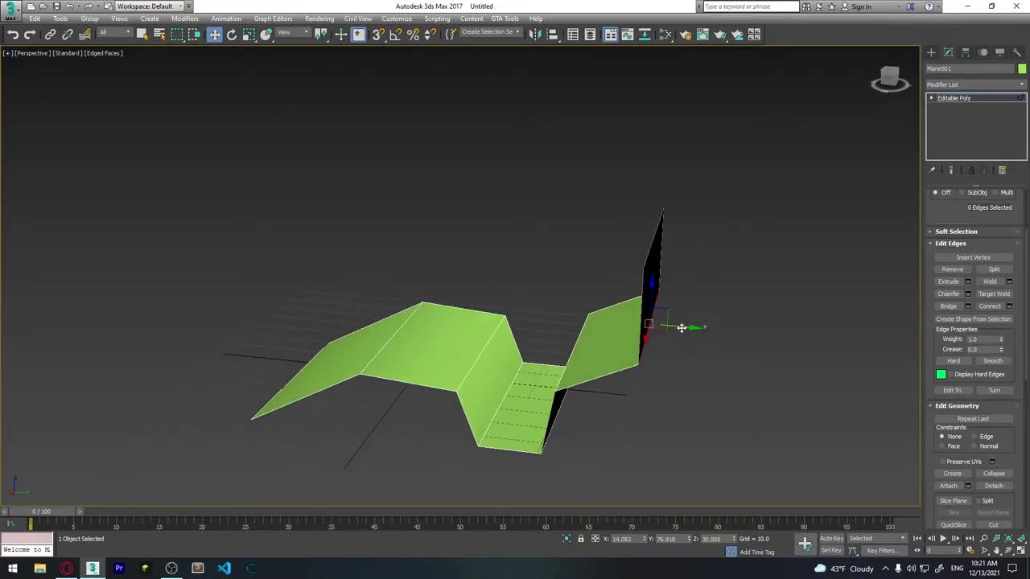
left_click_drag(684, 327, 615, 312)
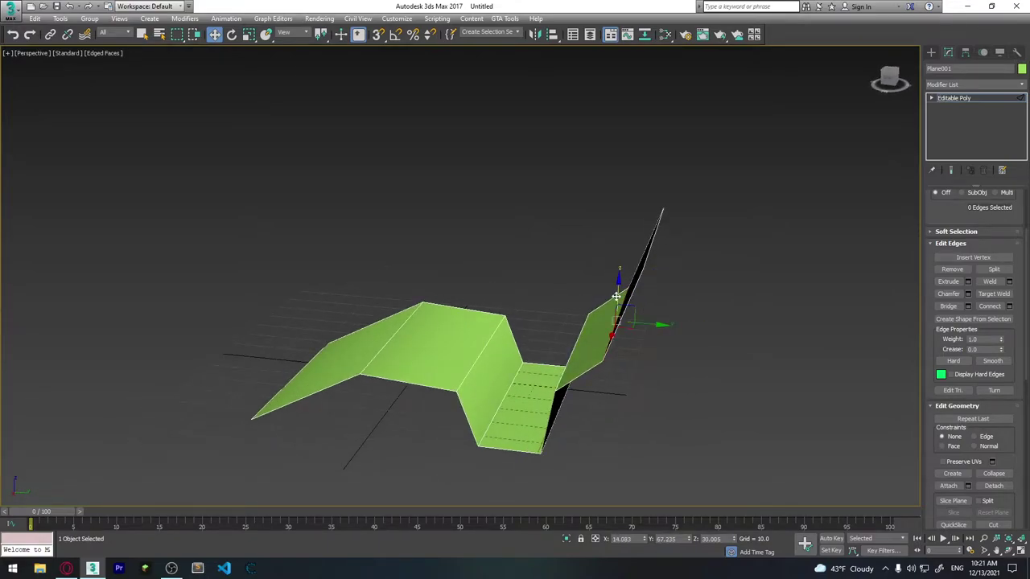
mouse_move(678, 349)
middle_mouse_down("alt")
mouse_move(701, 350)
mouse_move(636, 218)
middle_mouse_up("alt")
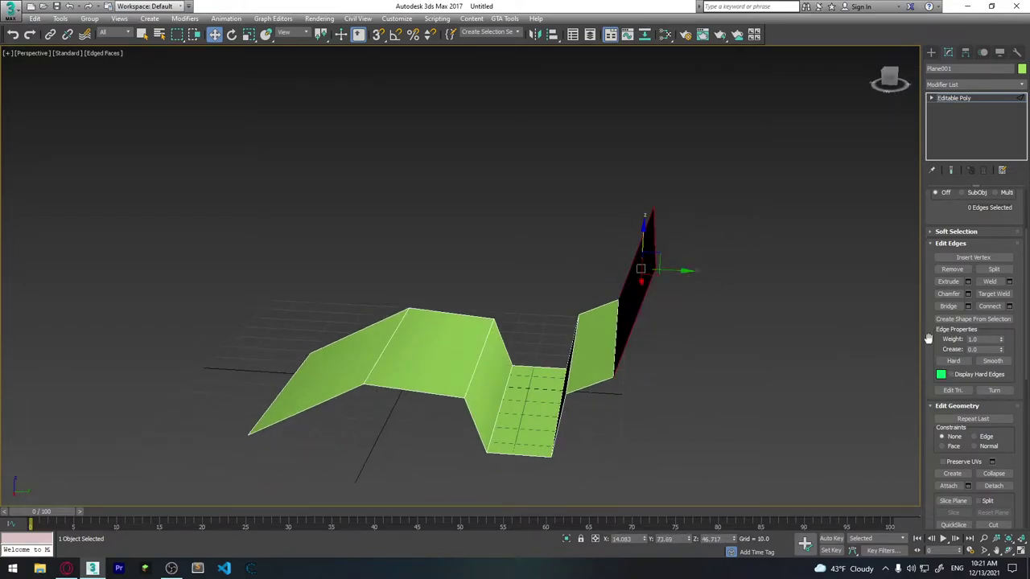
Slide the flap's top two vertices along X, then return to Edge mode.
left_click_drag(972, 273, 972, 366)
left_click(947, 208)
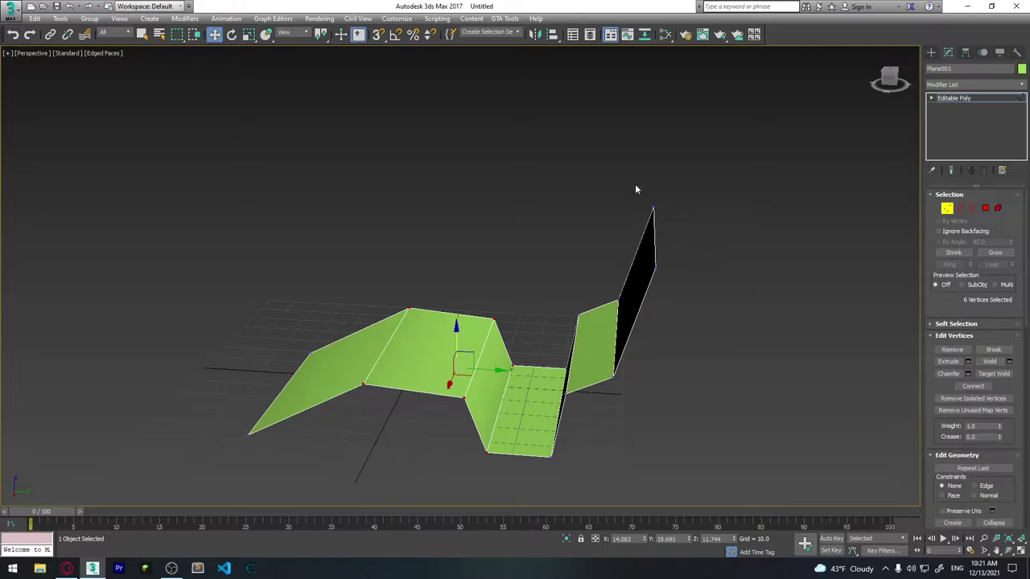
left_click_drag(709, 289, 708, 286)
left_click_drag(676, 236, 653, 237)
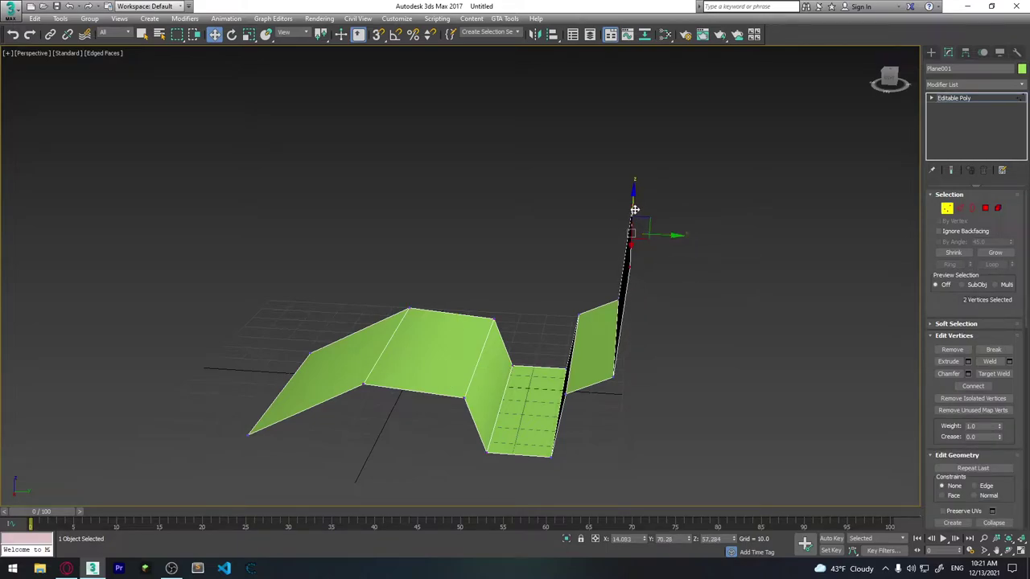
left_click(663, 351)
middle_click_drag(664, 351, 703, 329, "alt")
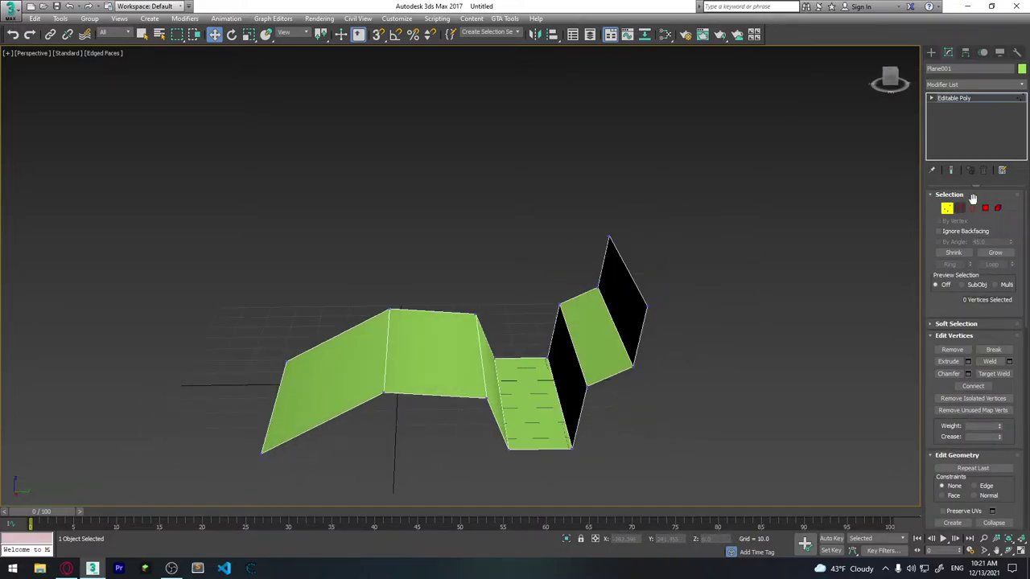
left_click(946, 208)
left_click(959, 209)
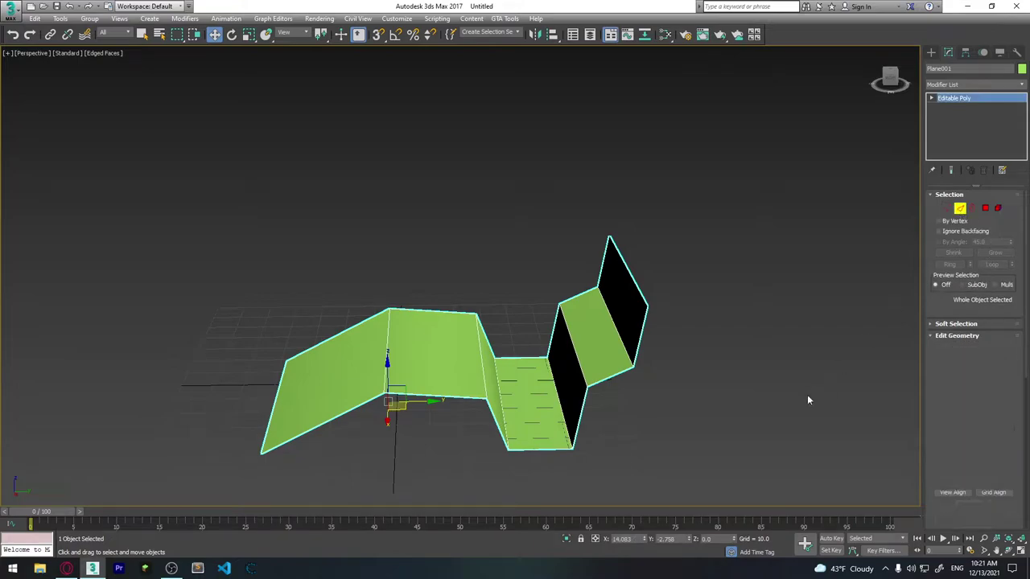
middle_click_drag(807, 400, 837, 378, "alt")
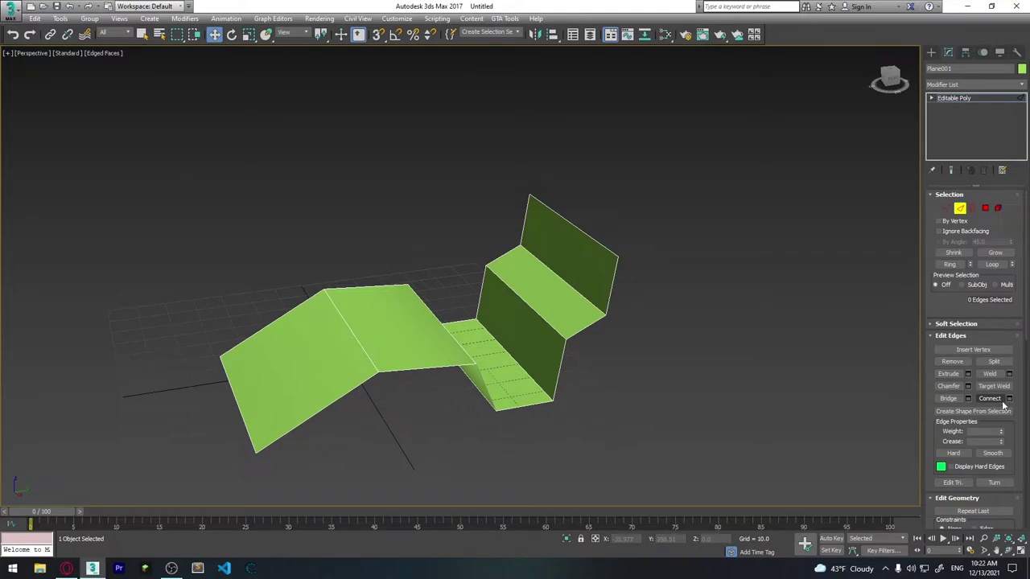
Connect the edges crossing the panels with 3 evenly spaced segments.
mouse_move(640, 277)
middle_mouse_down("alt")
mouse_move(637, 338)
mouse_move(634, 329)
middle_mouse_up("alt")
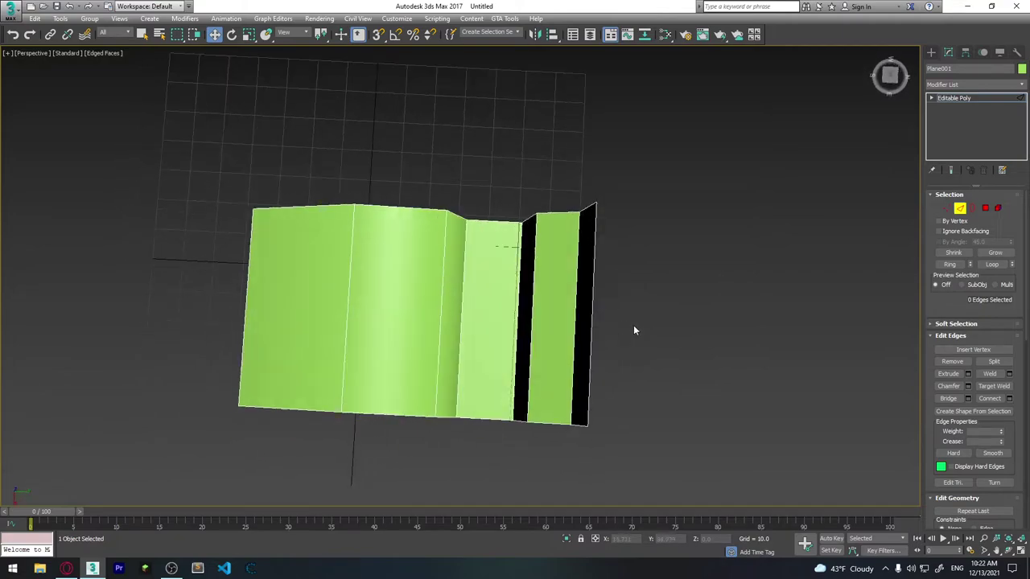
left_click_drag(362, 310, 361, 311)
middle_click_drag(189, 299, 491, 301, "alt")
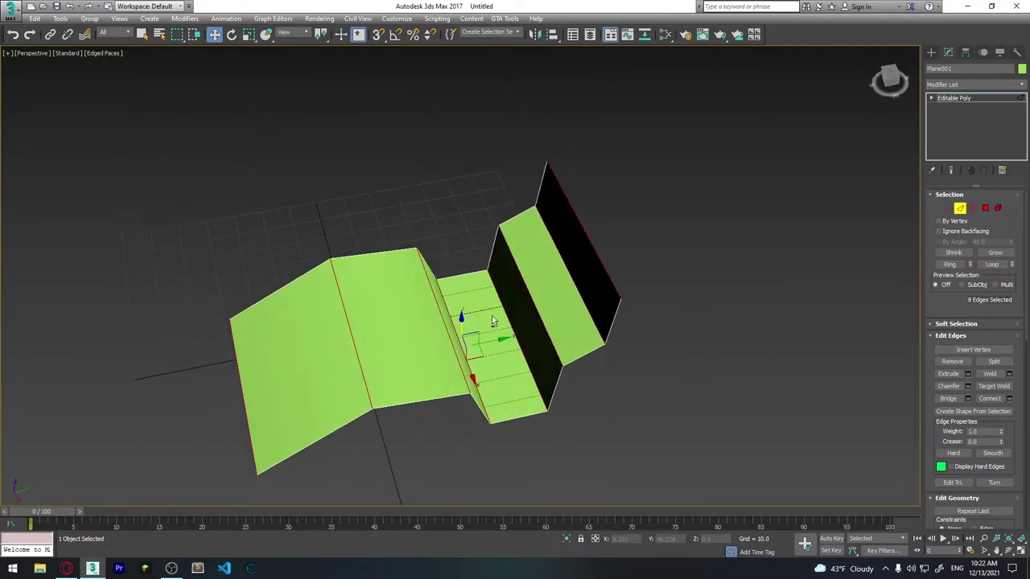
left_click(1009, 399)
middle_click_drag(648, 289, 644, 317, "alt")
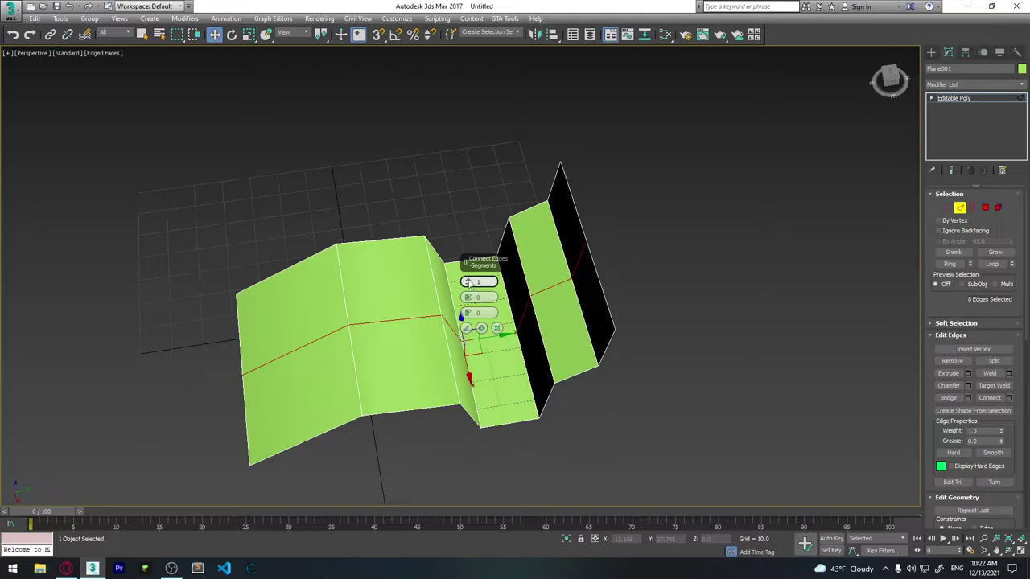
left_click(467, 282)
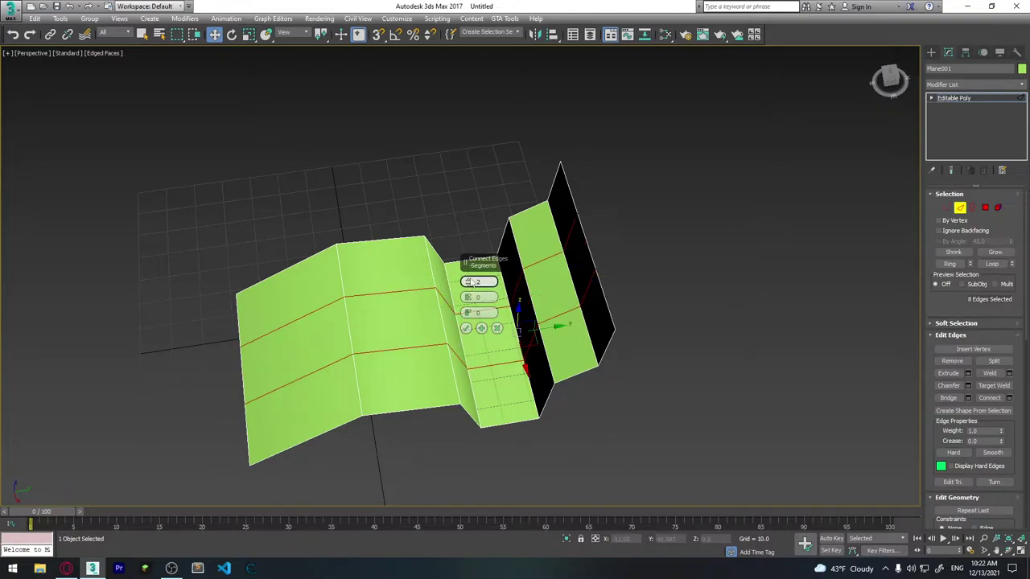
mouse_move(471, 282)
left_mouse_down()
mouse_move(481, 46)
mouse_move(482, 234)
left_mouse_up()
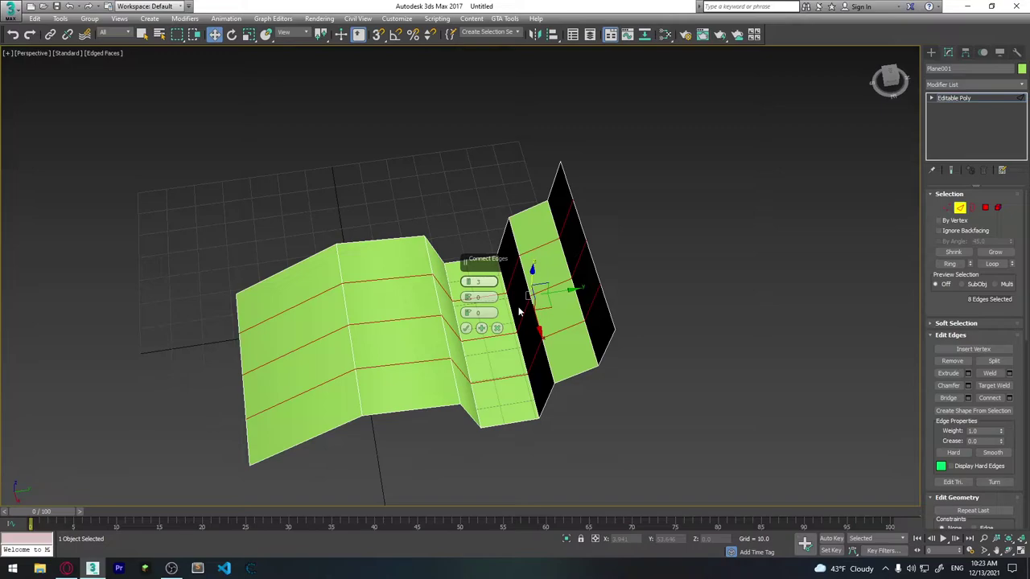
mouse_move(558, 330)
middle_mouse_down("alt")
mouse_move(591, 346)
mouse_move(566, 328)
mouse_move(617, 317)
mouse_move(577, 327)
mouse_move(469, 318)
mouse_move(523, 314)
mouse_move(562, 291)
mouse_move(596, 352)
mouse_move(506, 306)
mouse_move(336, 312)
middle_mouse_up("alt")
left_click(466, 328)
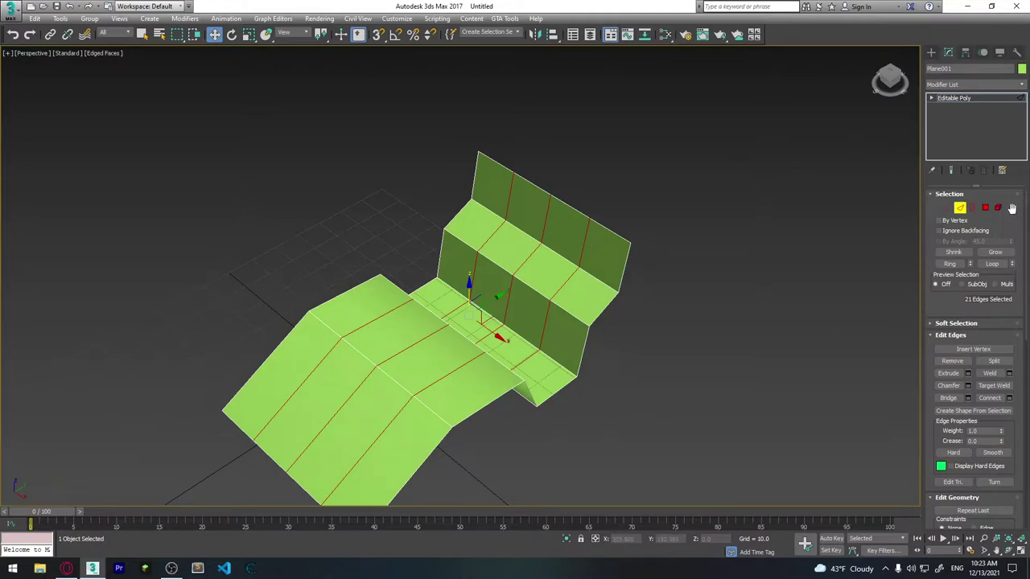
Check the new strips in Polygon mode, selecting and then clearing faces.
left_click(986, 207)
left_click(471, 384)
left_click(429, 362)
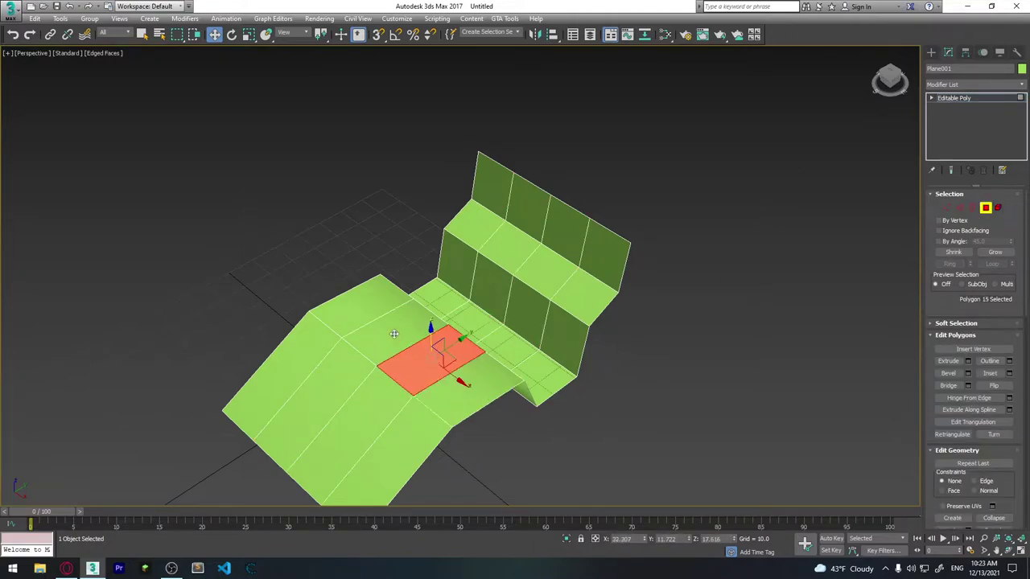
left_click(393, 333)
Add three connecting edge loops across the selected edges, pinched close together (Pinch about 92).
left_click(986, 208)
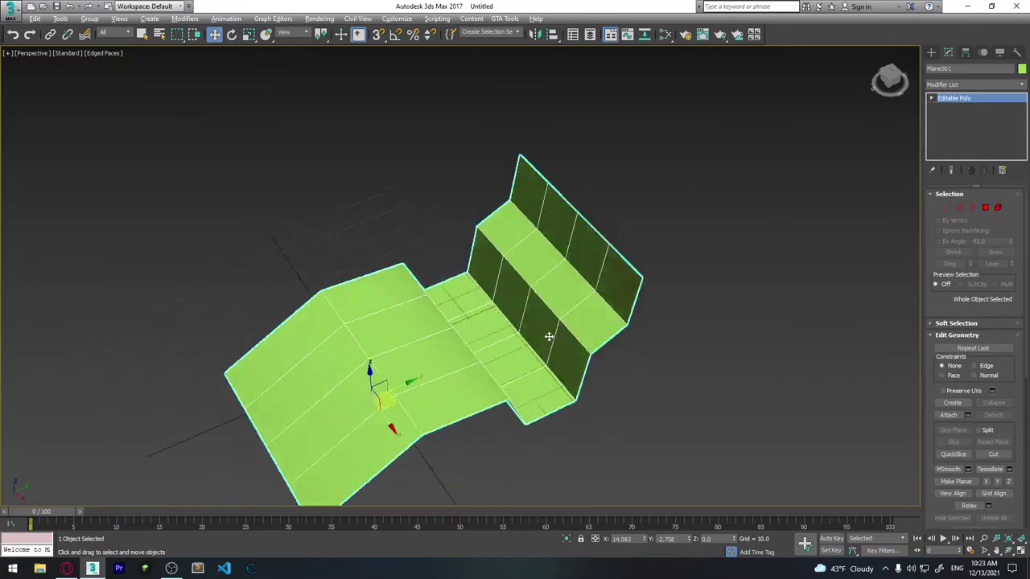
mouse_move(636, 380)
middle_mouse_down("alt")
mouse_move(571, 386)
mouse_move(605, 344)
middle_mouse_up("alt")
key("2")
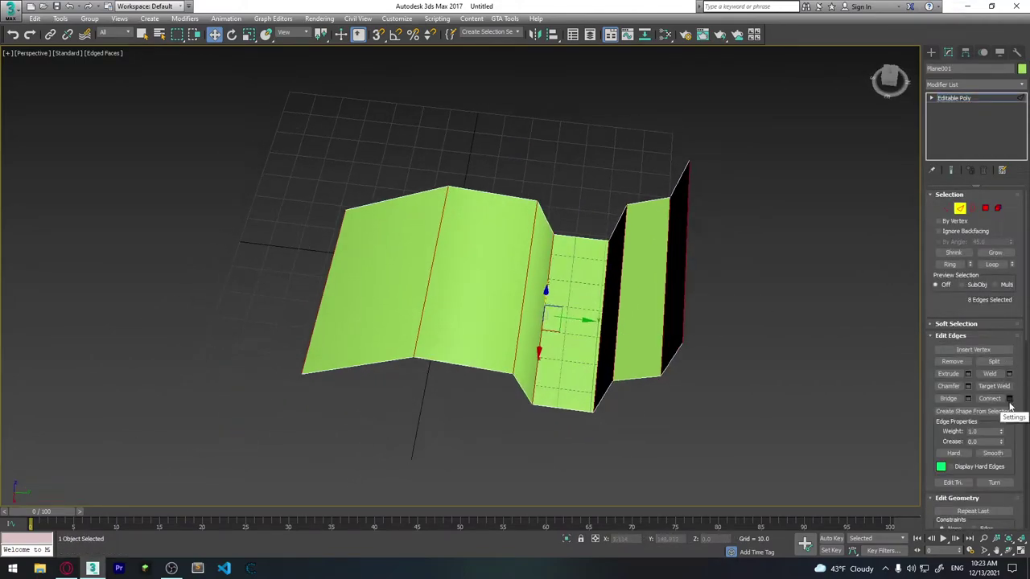
left_click(1009, 398)
left_click_drag(470, 303, 480, 90)
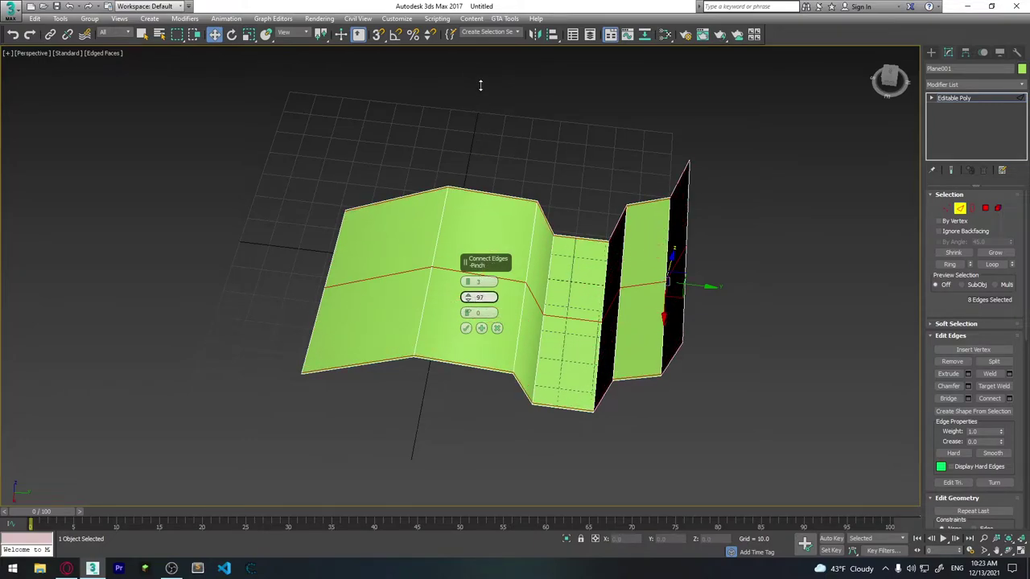
left_click_drag(481, 91, 502, 460)
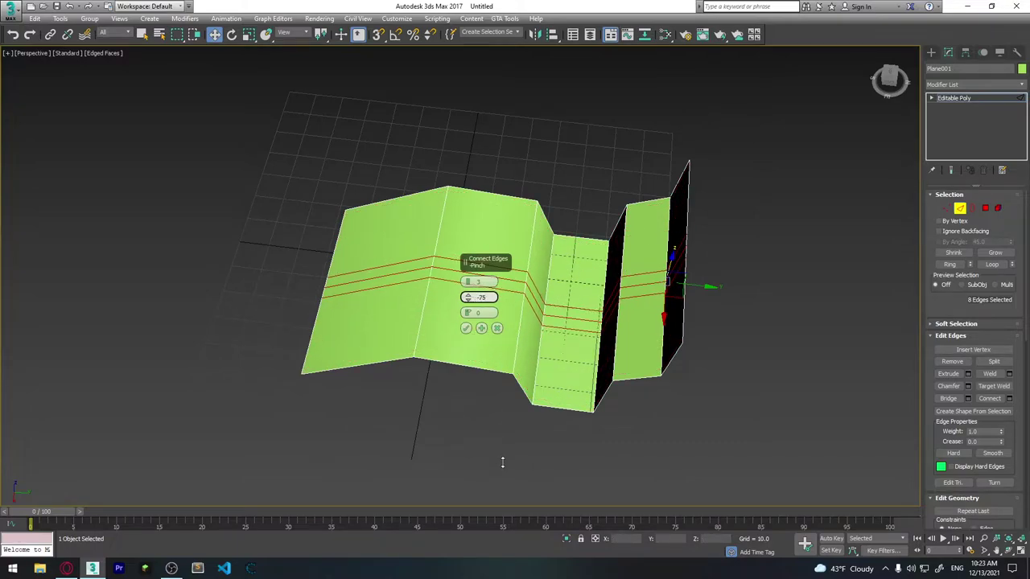
left_click(466, 328)
mouse_move(467, 329)
middle_mouse_down("alt")
mouse_move(556, 262)
mouse_move(553, 340)
mouse_move(660, 378)
middle_mouse_up("alt")
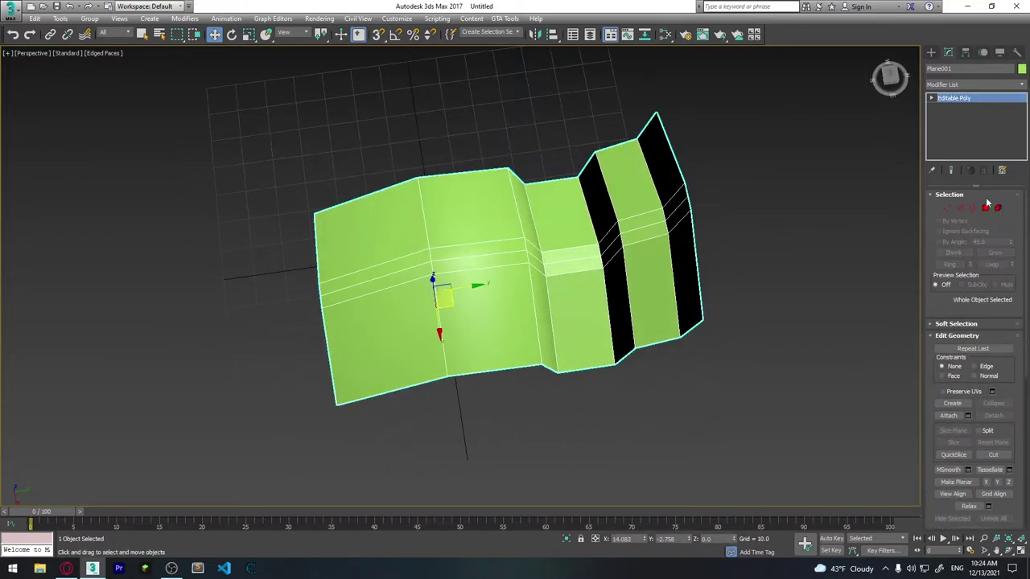
Select an edge loop on the folded model and chamfer it into a double edge.
left_click(369, 279)
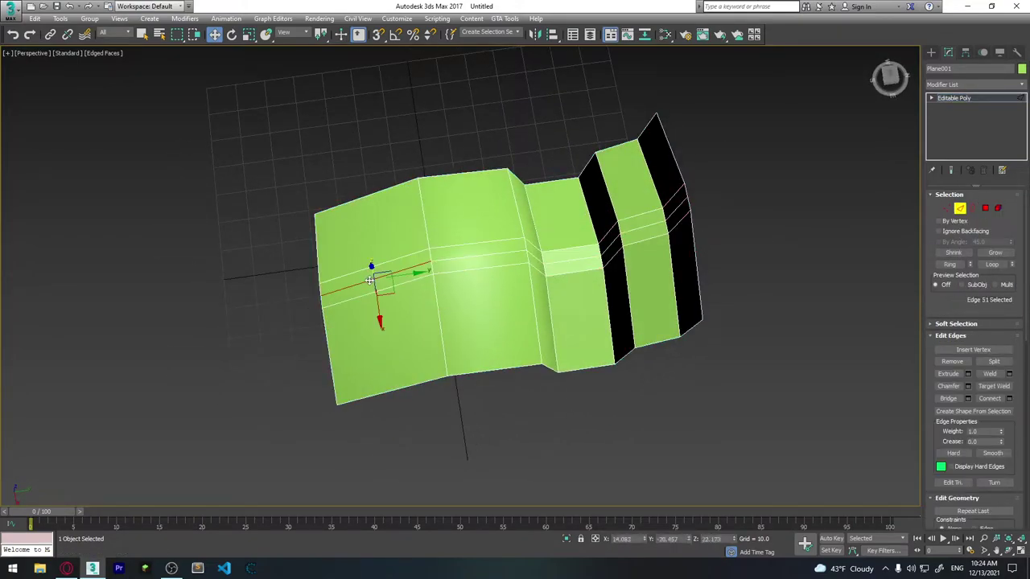
double_click(454, 259)
mouse_move(454, 259)
middle_mouse_down("alt")
mouse_move(671, 200)
mouse_move(568, 210)
middle_mouse_up("alt")
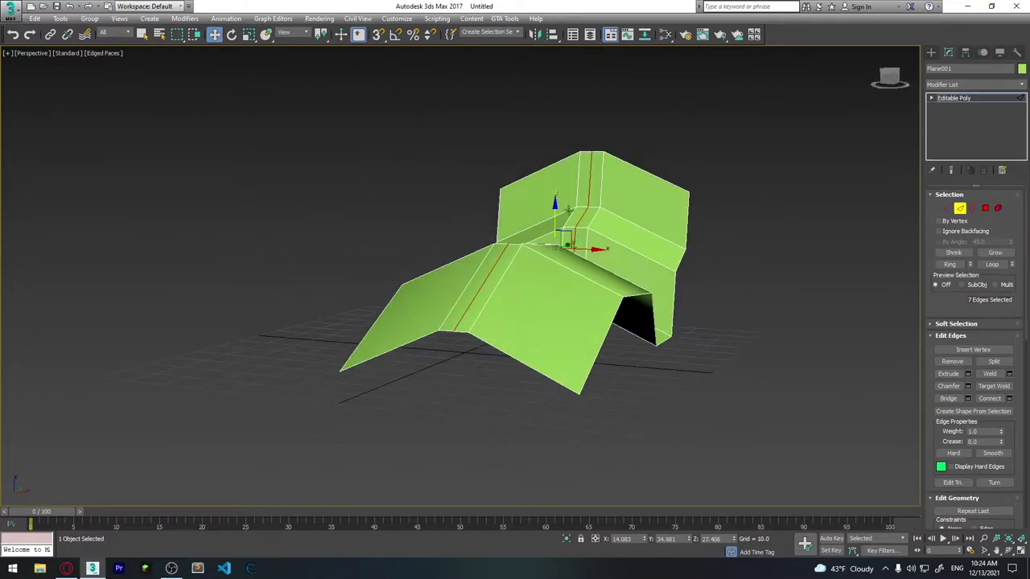
key("ctrl+shift+c")
left_click_drag(568, 211, 781, 241)
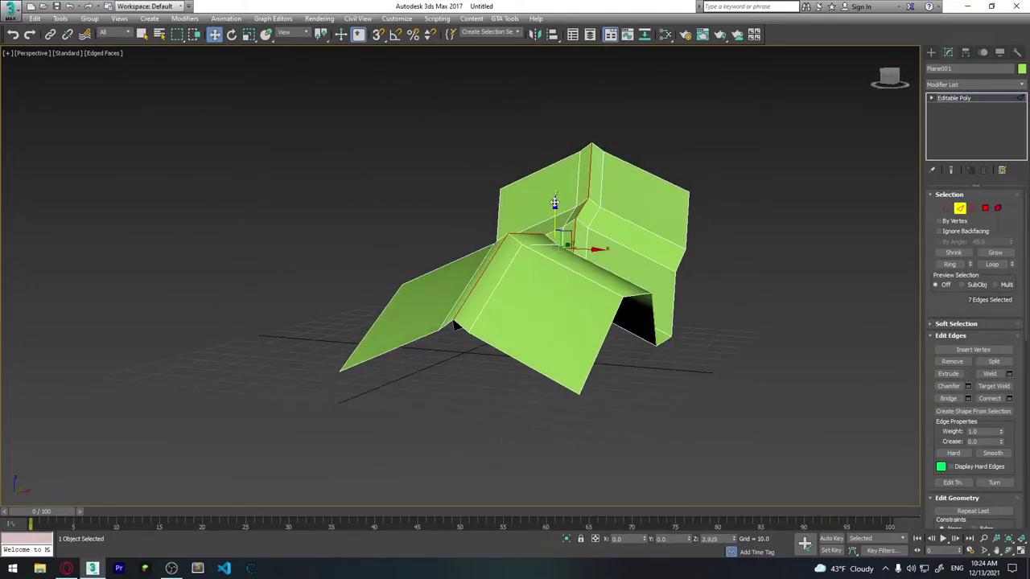
left_click(782, 240)
mouse_move(782, 241)
middle_mouse_down("alt")
mouse_move(540, 306)
mouse_move(552, 234)
mouse_move(697, 267)
mouse_move(592, 265)
mouse_move(1000, 400)
middle_mouse_up("alt")
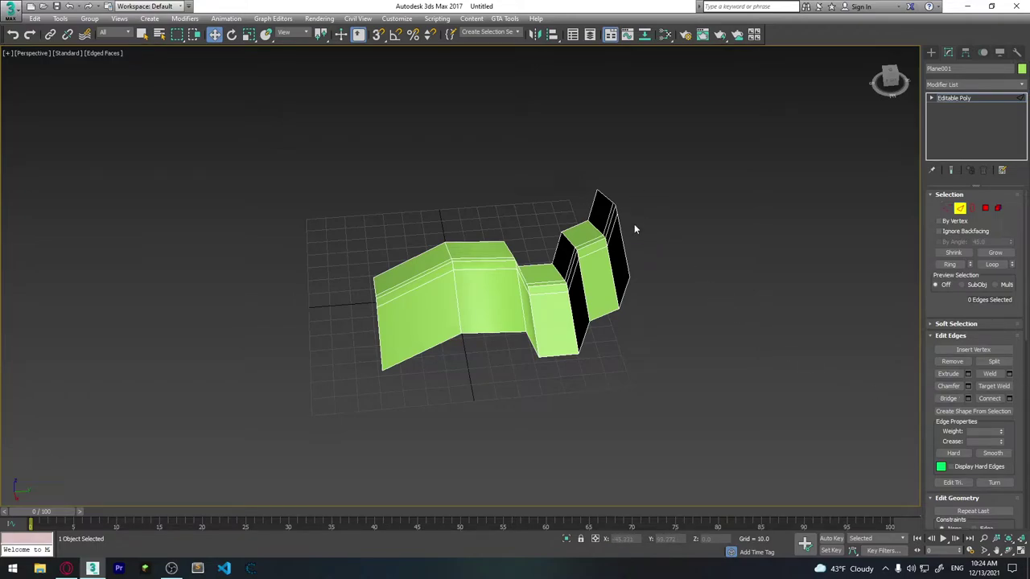
Draw a new box, Box001, beside the green folded model.
left_click(930, 52)
left_click(952, 117)
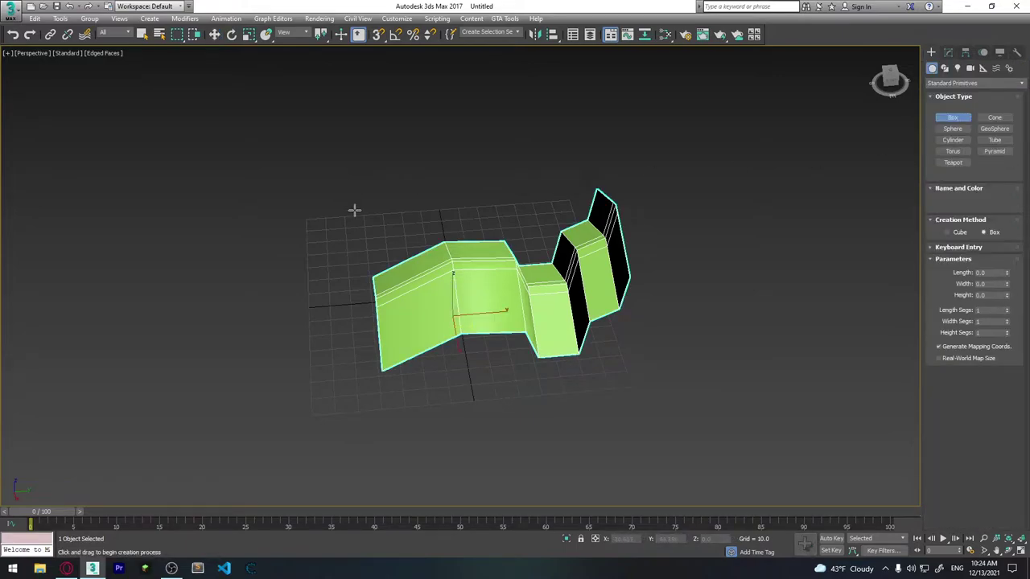
left_click_drag(317, 233, 360, 265)
mouse_move(352, 222)
middle_mouse_down("alt")
mouse_move(363, 212)
mouse_move(352, 242)
middle_mouse_up("alt")
scroll(363, 212, "up", 5)
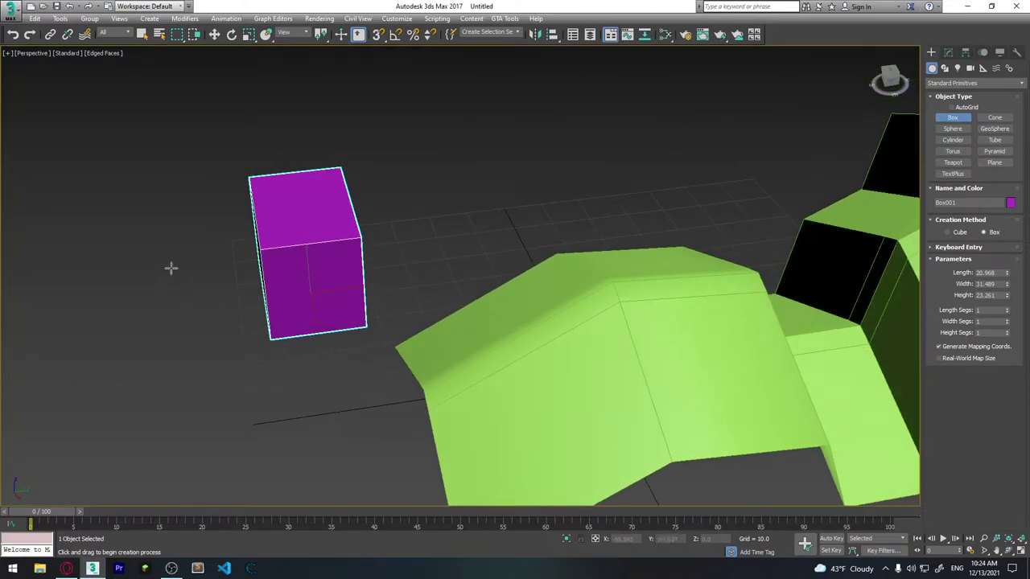
Convert Box001 to an Editable Poly from the right-click menu.
right_click(301, 224)
right_click(304, 231)
mouse_move(323, 343)
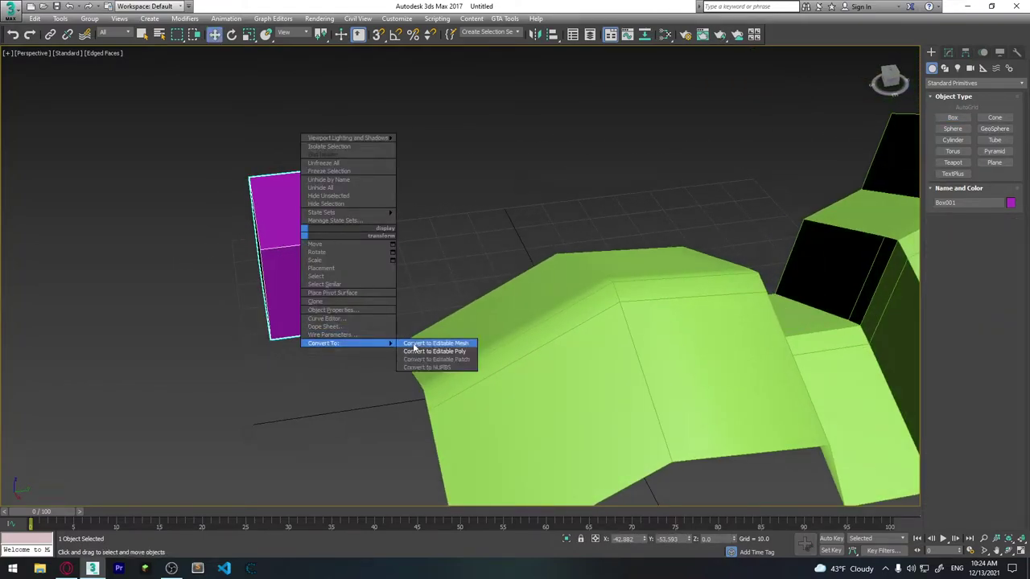
left_click(434, 352)
Delete the box's faces, leaving only its floor and two side walls.
left_click(960, 206)
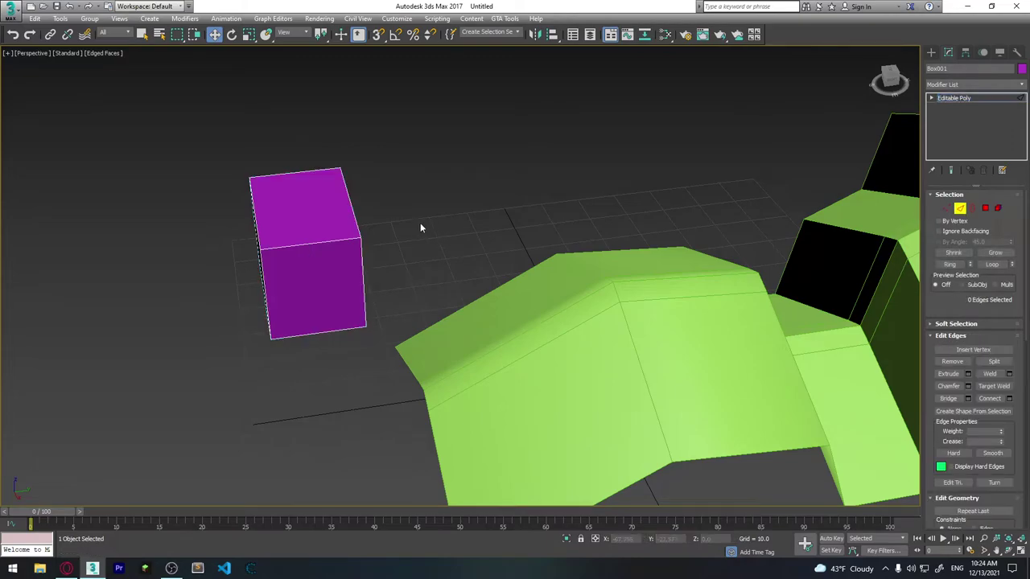
middle_click_drag(420, 223, 403, 218)
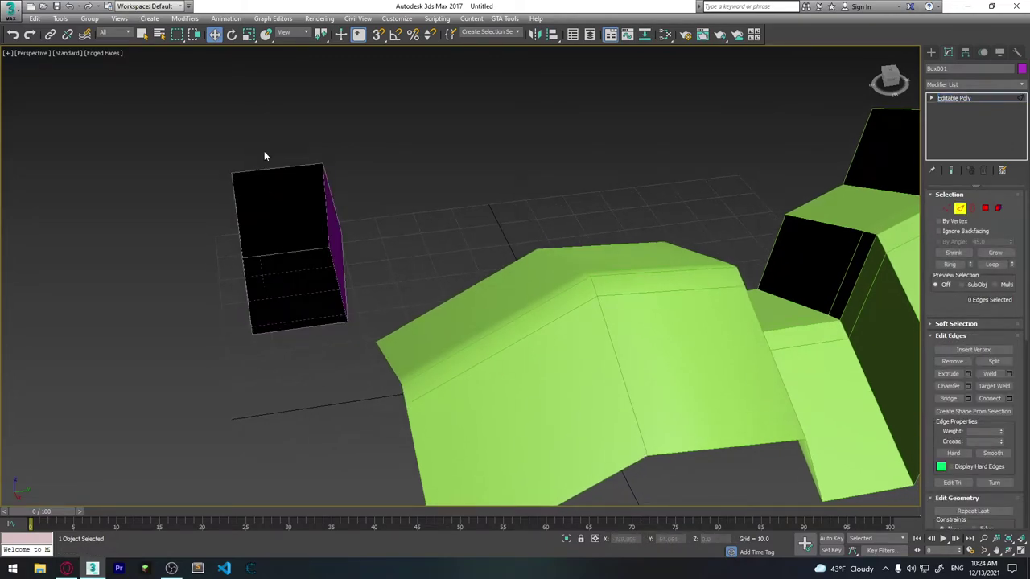
left_click(273, 168)
key("Delete")
mouse_move(318, 247)
middle_mouse_down("alt")
mouse_move(382, 244)
mouse_move(341, 205)
middle_mouse_up("alt")
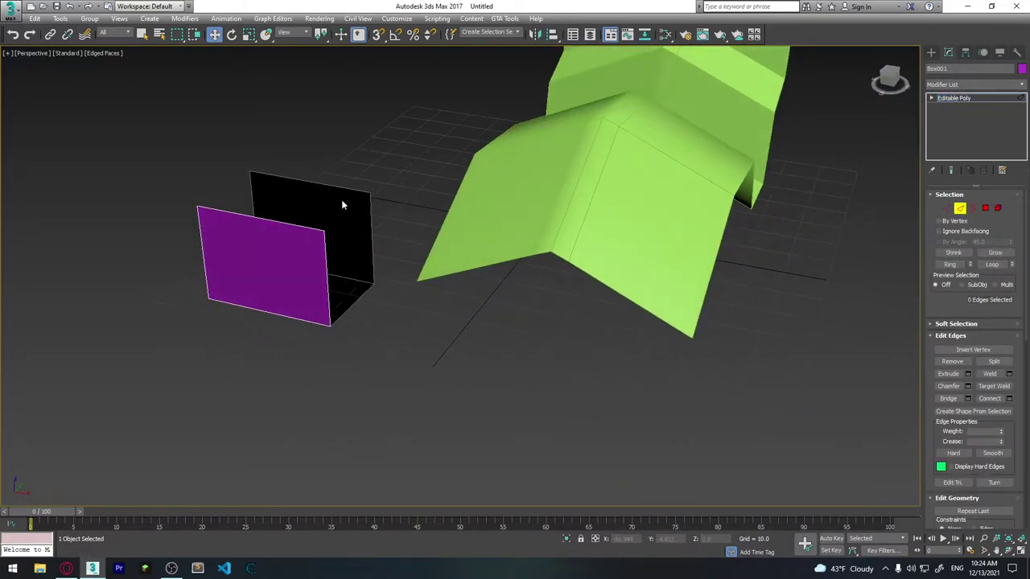
Select both walls' top edges and raise the Weld threshold to about 24.972.
left_click(337, 187)
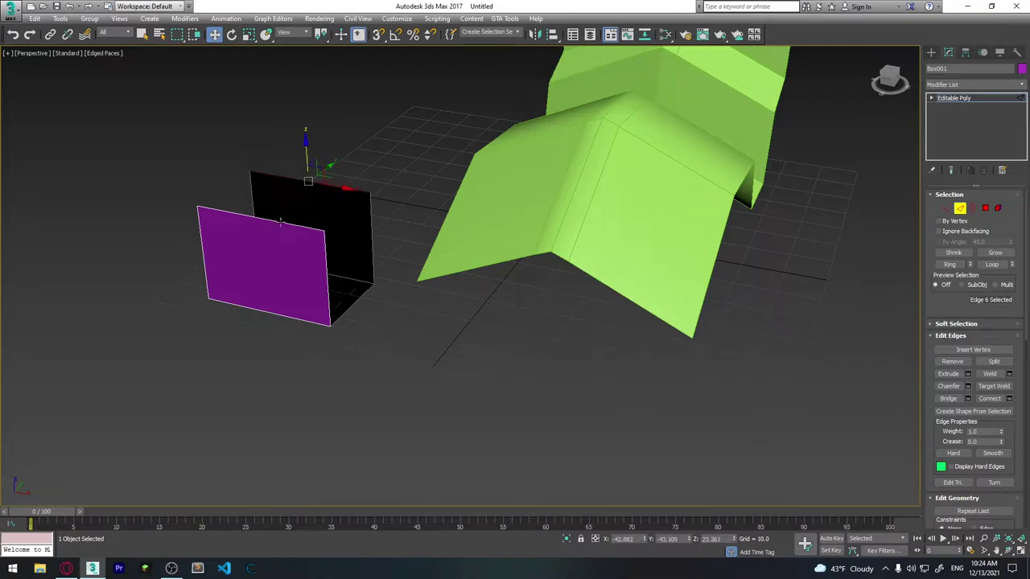
left_click(284, 219, "ctrl")
left_click(398, 169)
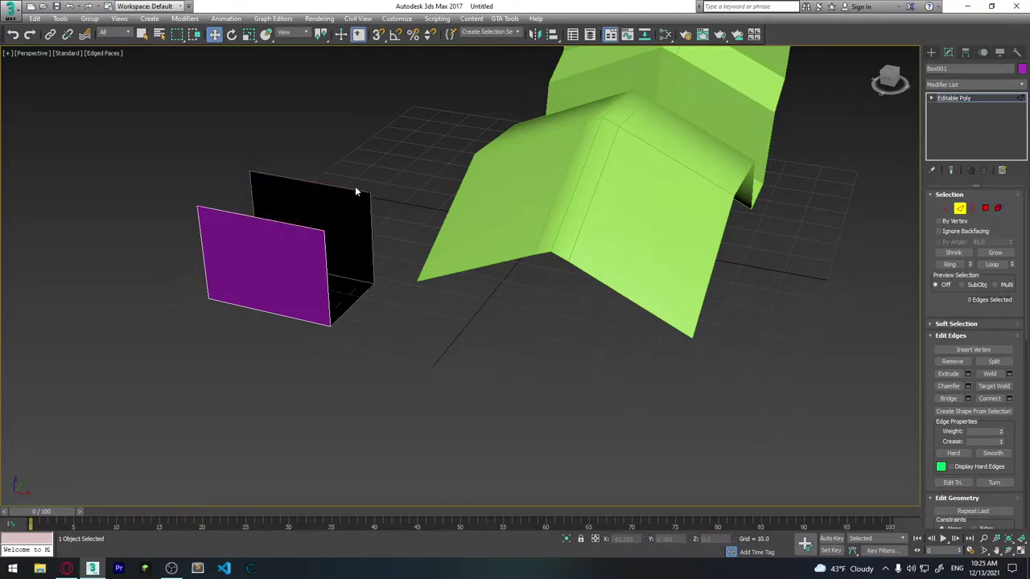
left_click(331, 185)
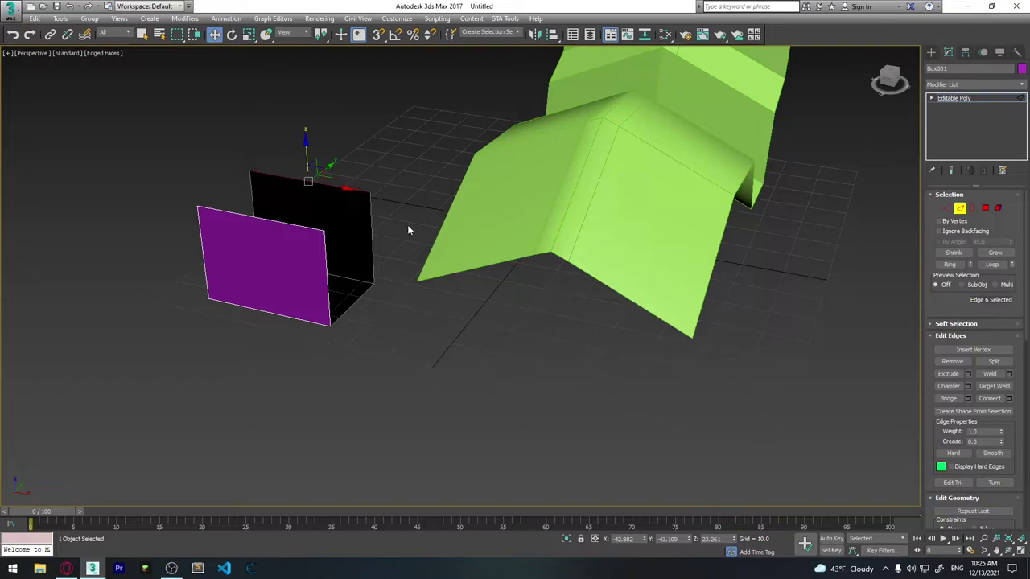
left_click(276, 222, "ctrl")
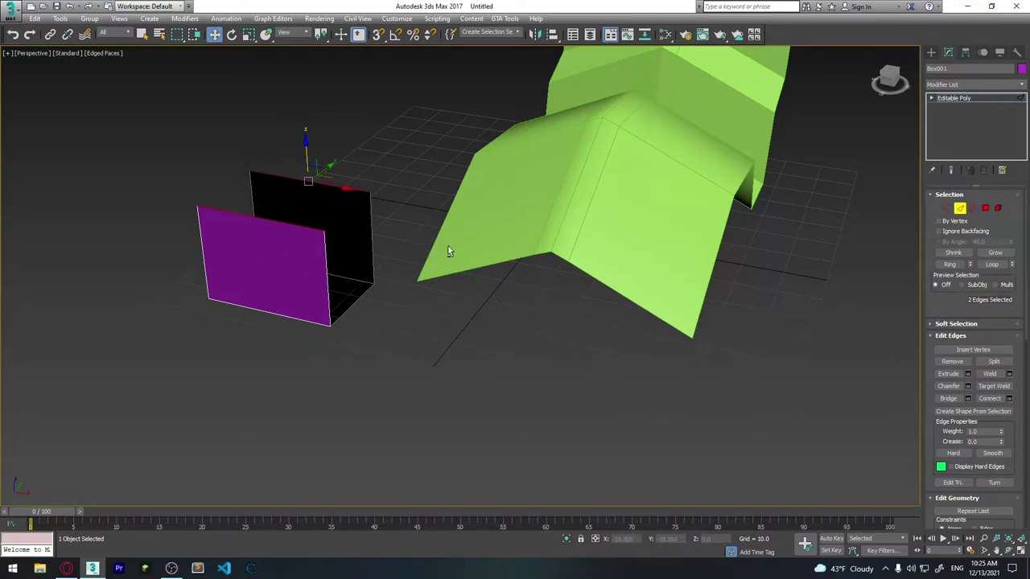
mouse_move(448, 250)
middle_mouse_down("alt")
mouse_move(382, 243)
mouse_move(299, 215)
middle_mouse_up("alt")
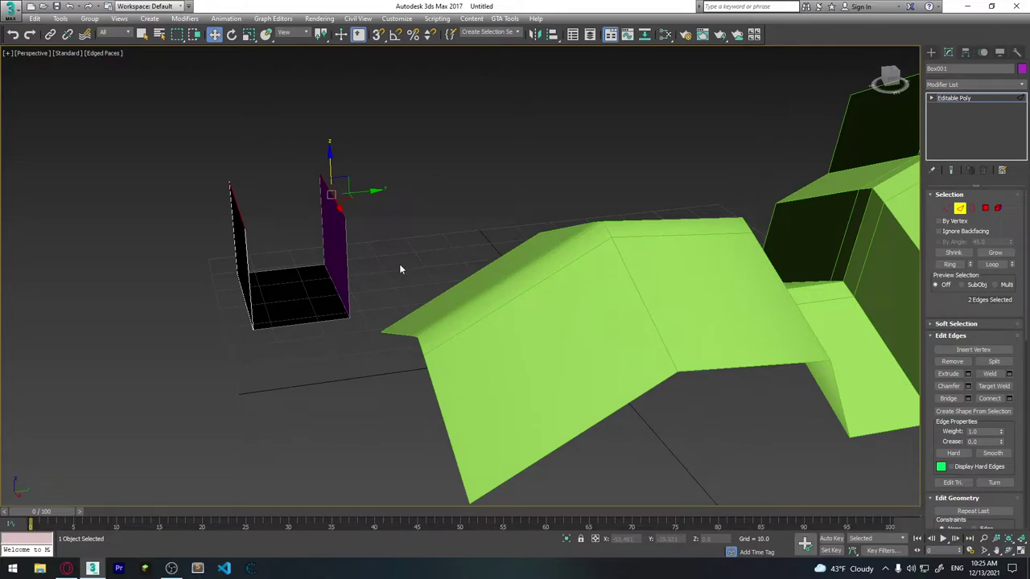
middle_click_drag(407, 264, 330, 215, "alt")
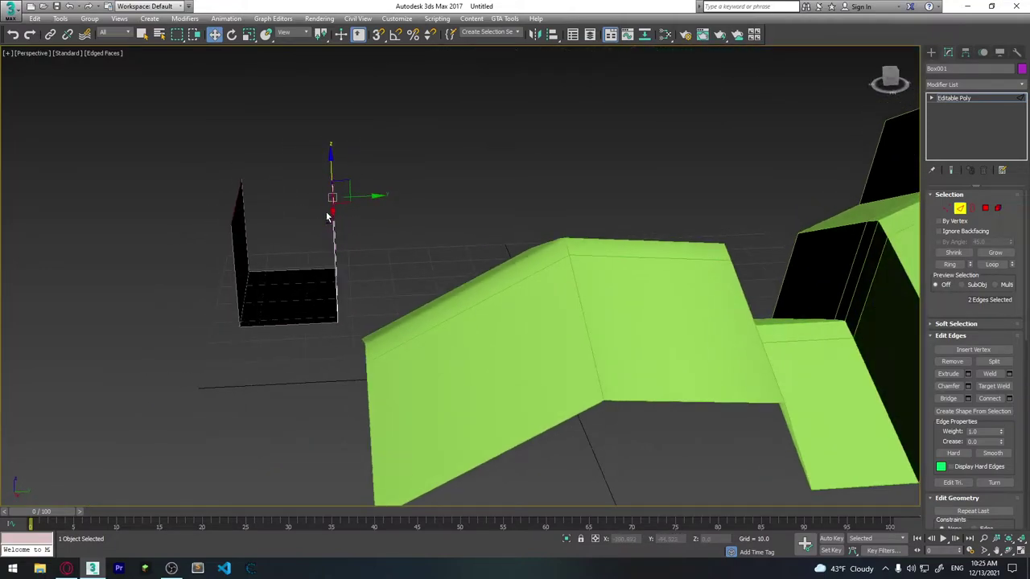
left_click(1009, 375)
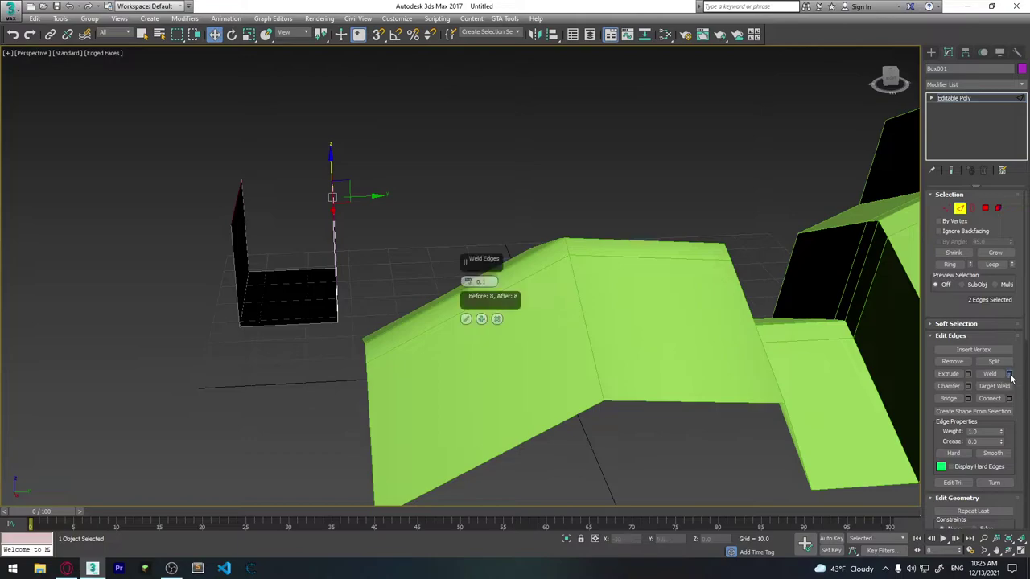
left_click_drag(467, 281, 485, 114)
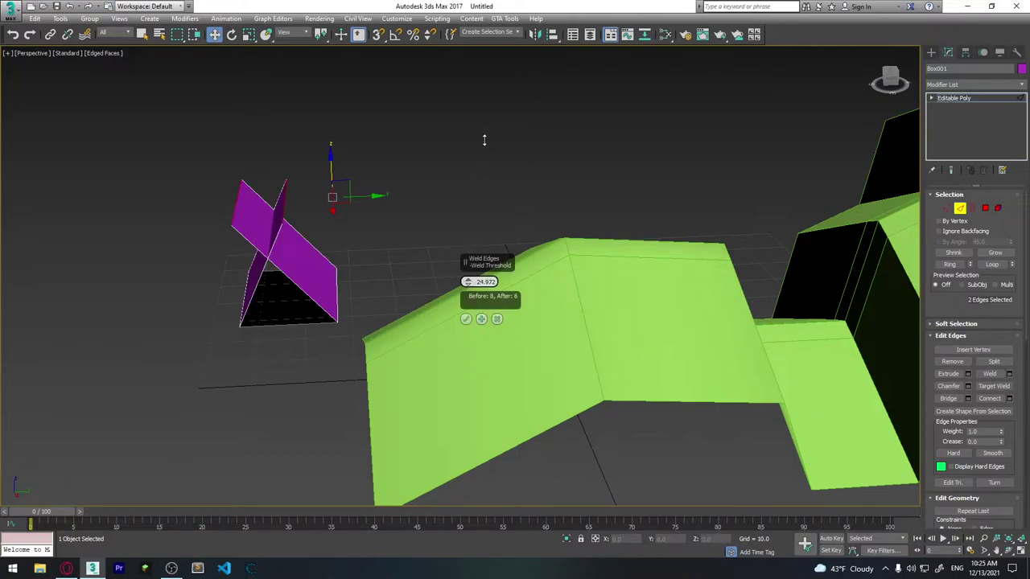
Confirm the weld, joining the two walls into a tent-shaped ridge.
left_click(466, 319)
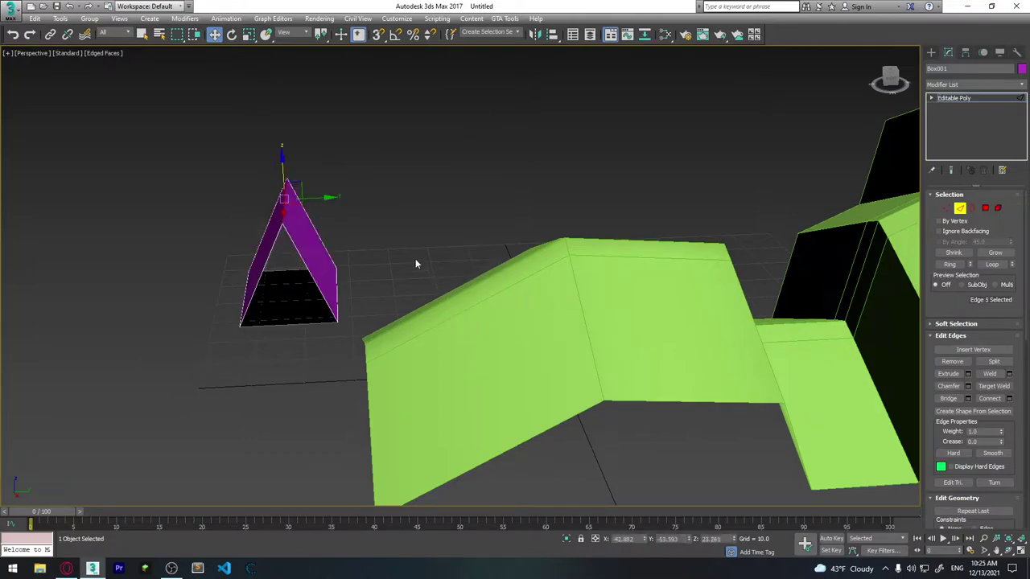
mouse_move(382, 247)
middle_mouse_down("alt")
mouse_move(434, 214)
mouse_move(391, 232)
mouse_move(291, 181)
middle_mouse_up("alt")
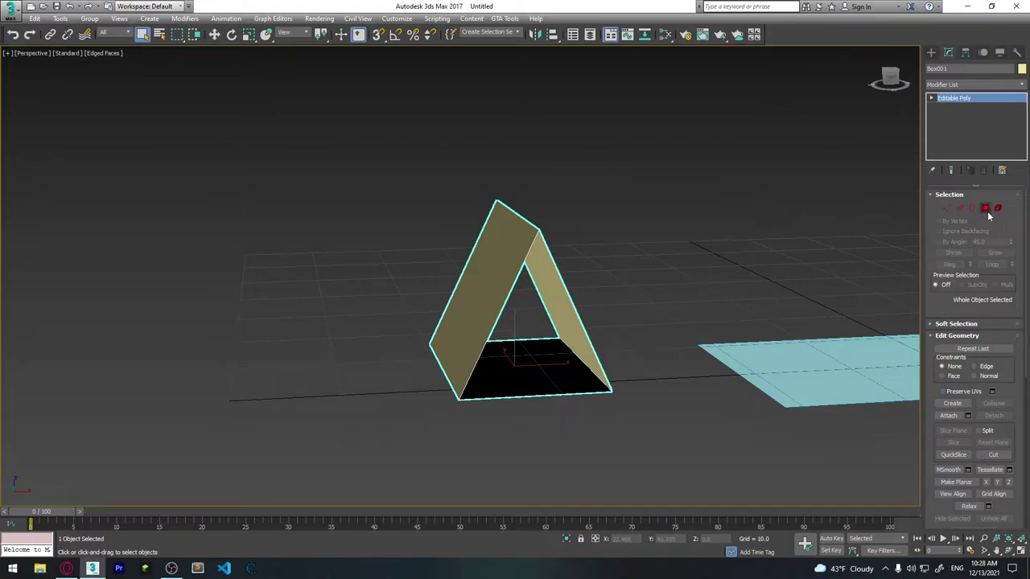
key("2")
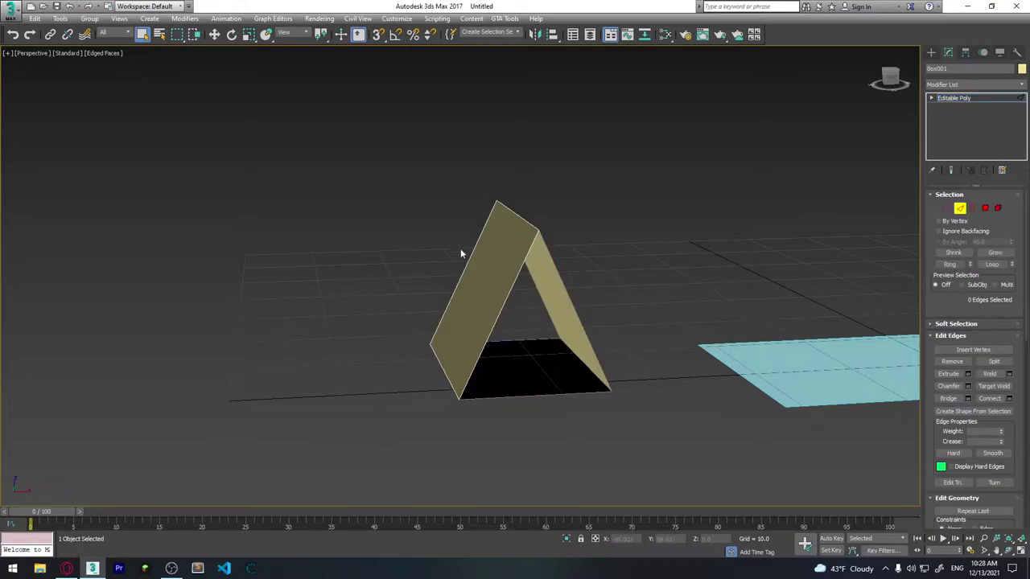
mouse_move(461, 254)
middle_mouse_down("alt")
mouse_move(538, 315)
mouse_move(572, 299)
mouse_move(747, 315)
mouse_move(578, 344)
mouse_move(567, 305)
middle_mouse_up("alt")
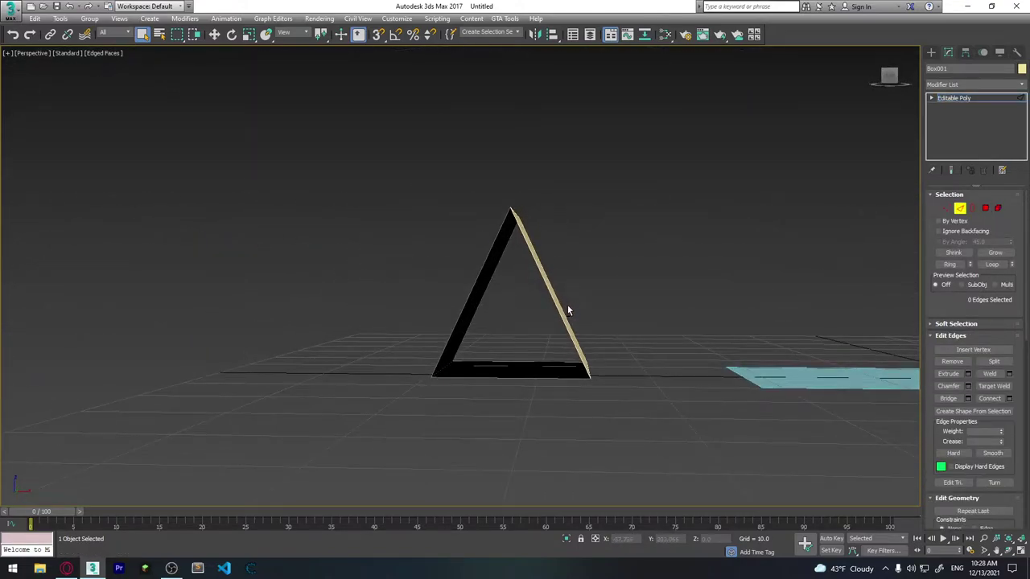
Shift-move the tent's bottom edge up along Z to extrude new faces, then raise them higher.
left_click(511, 377)
mouse_move(606, 410)
middle_mouse_down("alt")
mouse_move(561, 410)
mouse_move(588, 430)
mouse_move(513, 364)
mouse_move(531, 398)
mouse_move(556, 391)
mouse_move(519, 403)
mouse_move(416, 391)
mouse_move(401, 405)
middle_mouse_up("alt")
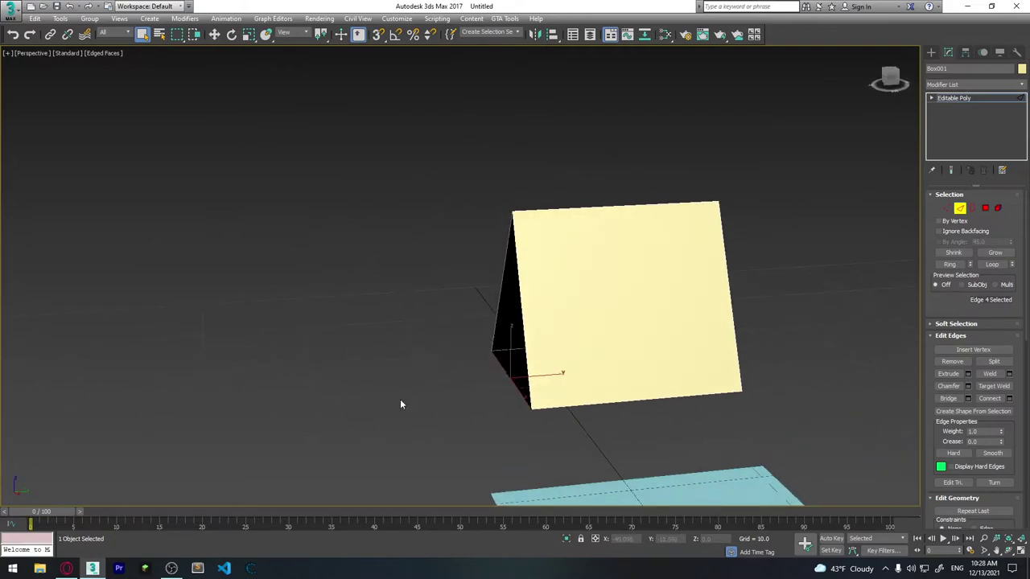
key("w")
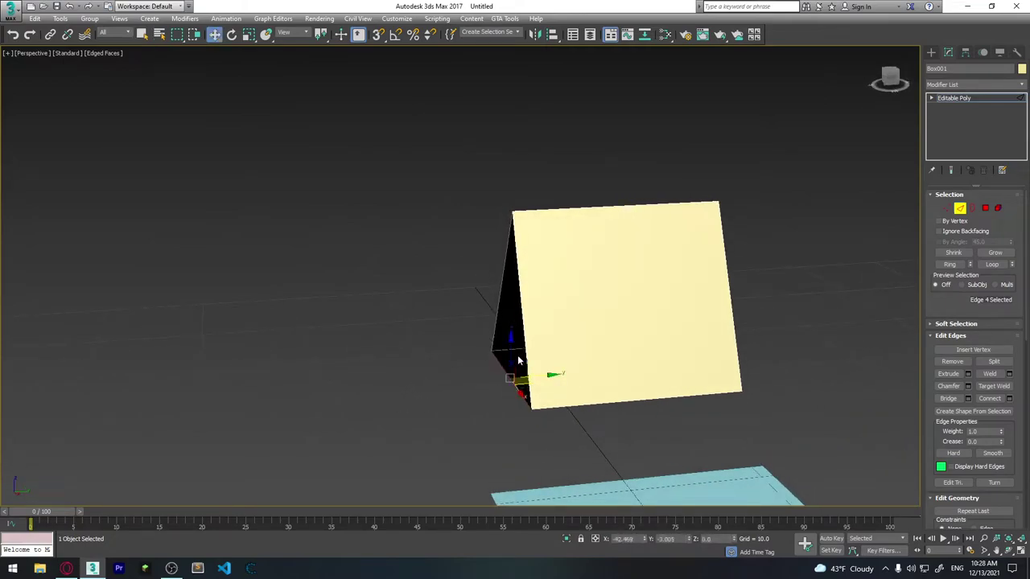
left_click_drag(510, 357, 519, 249, "shift")
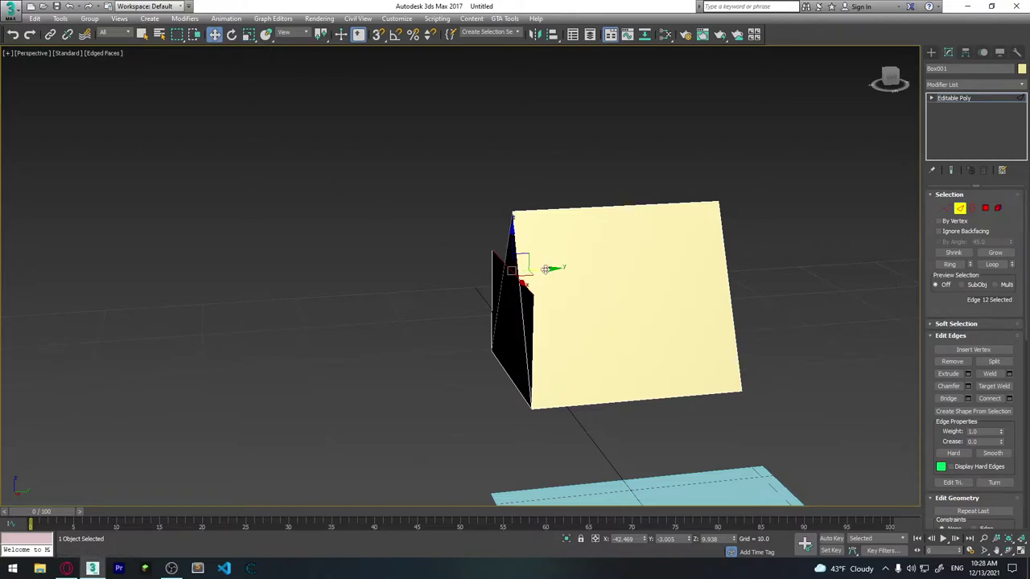
mouse_move(539, 282)
middle_mouse_down("alt")
mouse_move(503, 340)
mouse_move(569, 341)
middle_mouse_up("alt")
left_click_drag(479, 200, 479, 153)
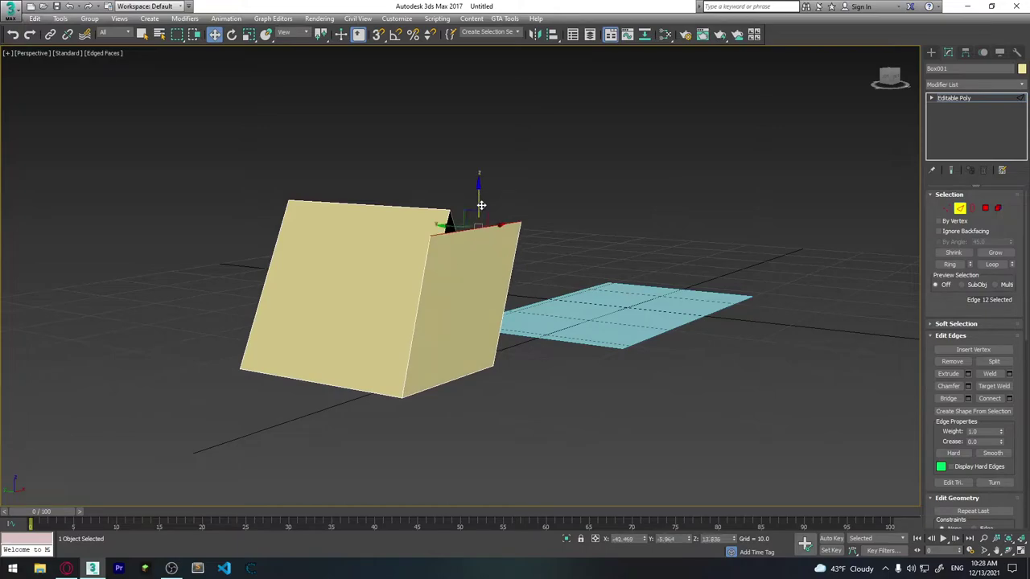
mouse_move(480, 153)
middle_mouse_down("alt")
mouse_move(495, 261)
mouse_move(431, 297)
mouse_move(379, 289)
middle_mouse_up("alt")
Box-select the box's two top vertices and weld them together.
left_click(947, 208)
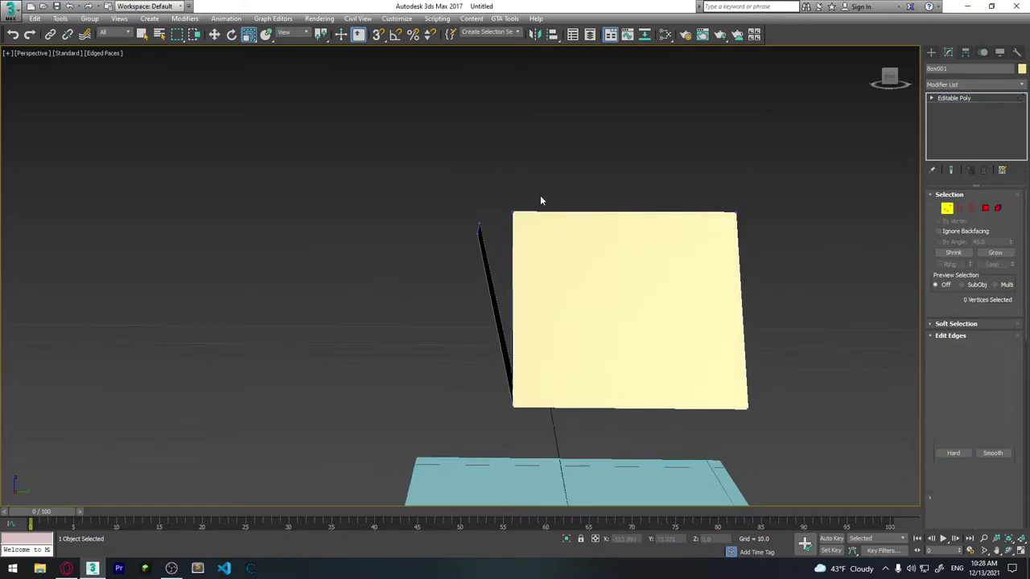
left_click_drag(455, 190, 476, 218)
mouse_move(496, 246)
middle_mouse_down("alt")
mouse_move(494, 279)
mouse_move(542, 281)
middle_mouse_up("alt")
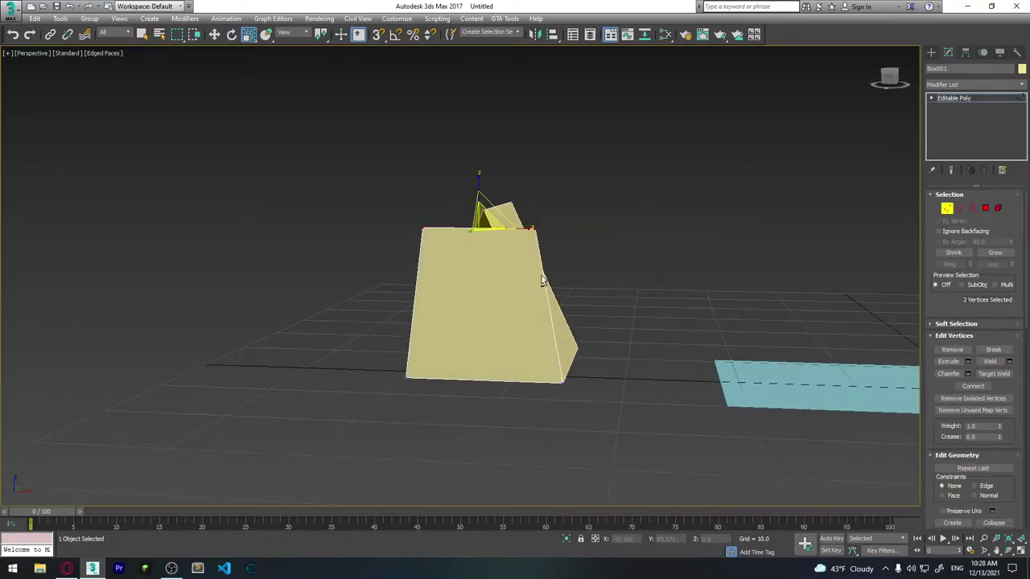
left_click(1009, 361)
mouse_move(473, 221)
middle_mouse_down("alt")
mouse_move(469, 321)
mouse_move(489, 269)
middle_mouse_up("alt")
left_click(466, 321)
left_click(466, 325)
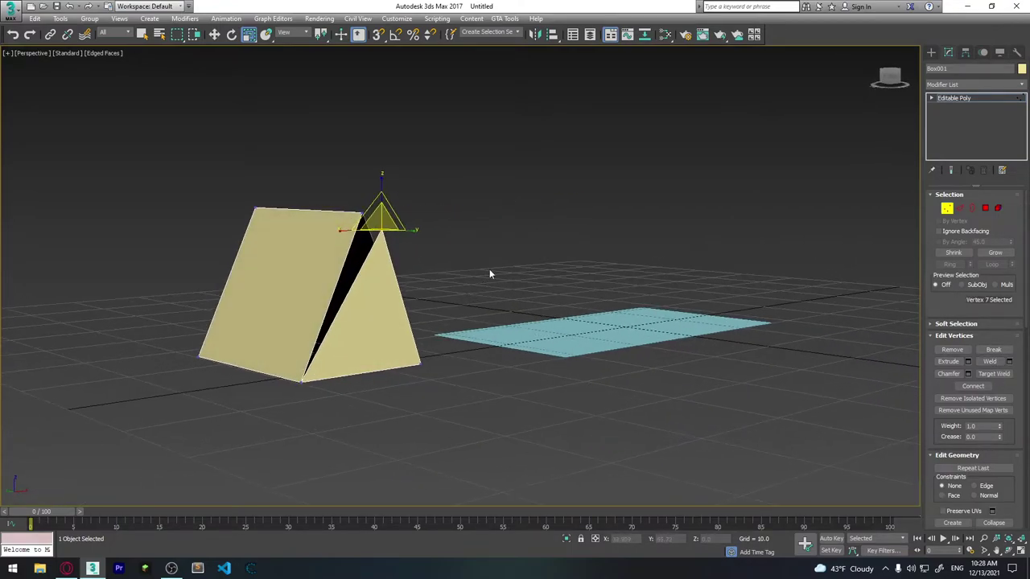
Raise the box's top vertex and slide it sideways to narrow the side face.
mouse_move(420, 241)
middle_mouse_down("alt")
mouse_move(320, 261)
mouse_move(260, 252)
mouse_move(373, 284)
middle_mouse_up("alt")
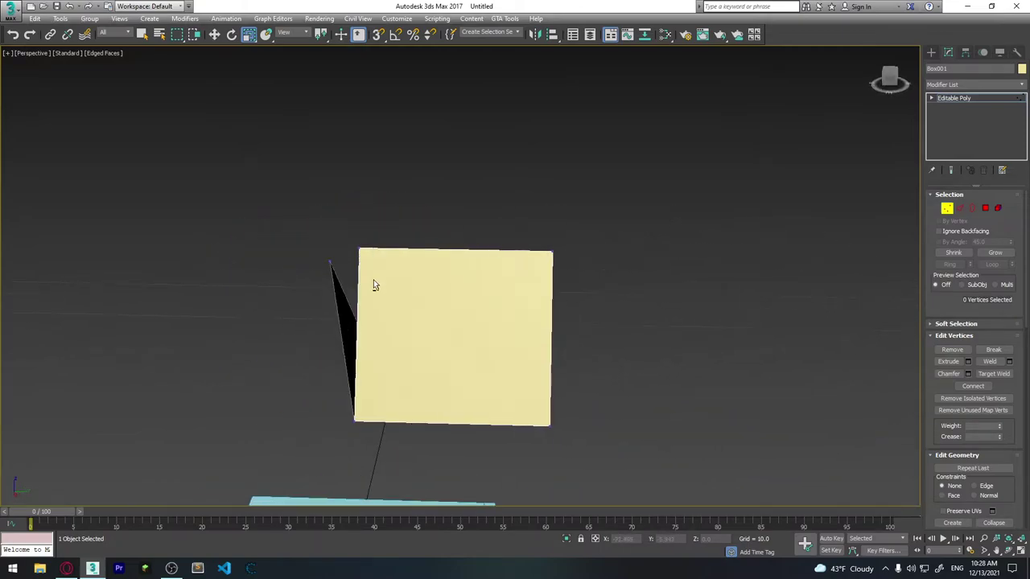
scroll(291, 253, "up", 3)
left_click(320, 264)
key("w")
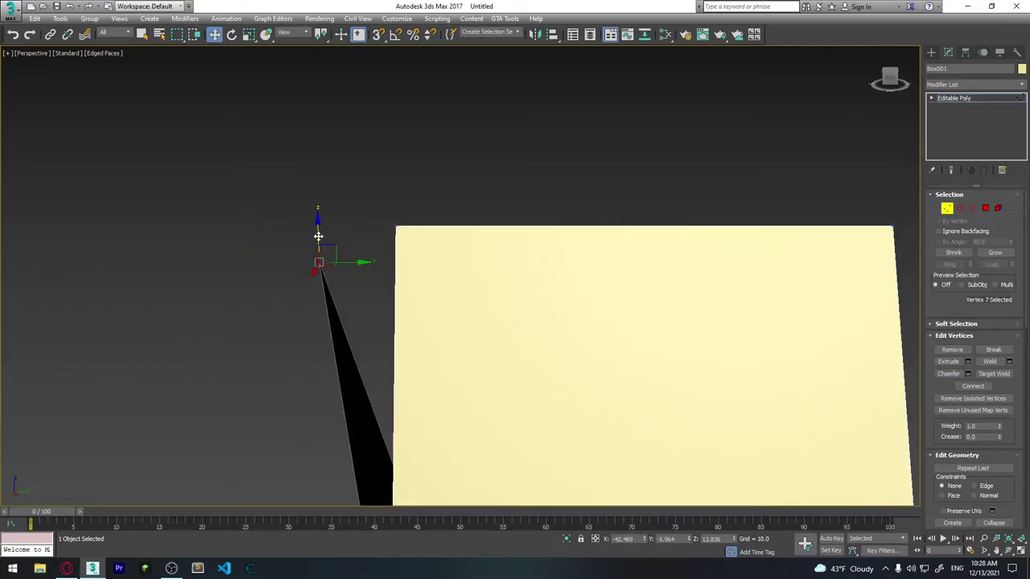
mouse_move(349, 263)
left_mouse_down()
mouse_move(349, 234)
mouse_move(405, 233)
left_mouse_up()
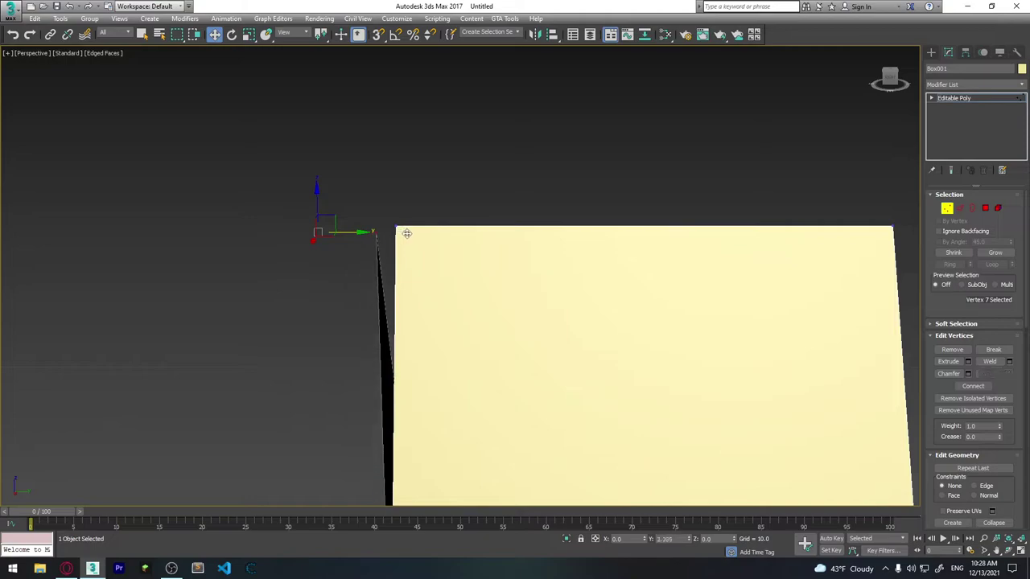
mouse_move(405, 232)
middle_mouse_down("alt")
mouse_move(402, 298)
mouse_move(371, 287)
mouse_move(327, 210)
middle_mouse_up("alt")
Weld the top-corner vertices and the ridge vertices into single points.
left_click_drag(340, 202, 416, 237)
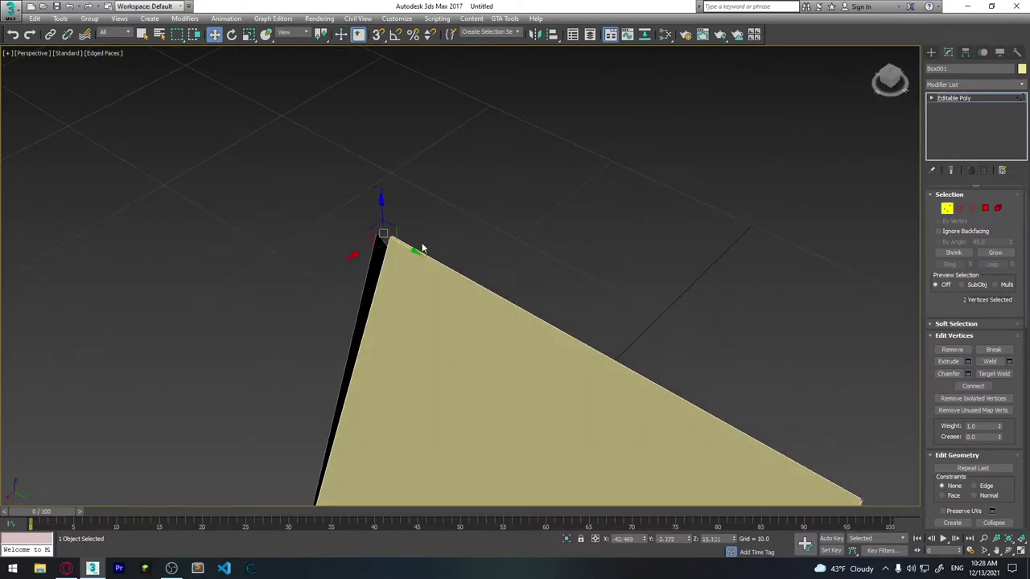
mouse_move(416, 236)
middle_mouse_down("alt")
mouse_move(430, 285)
mouse_move(451, 273)
middle_mouse_up("alt")
left_click(1010, 362)
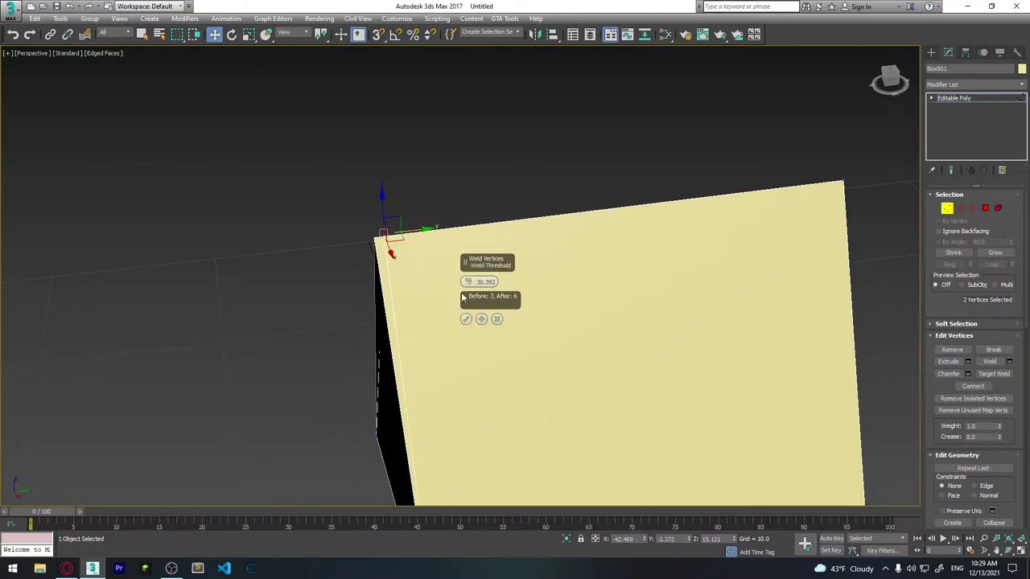
left_click_drag(470, 260, 474, 239)
left_click(467, 319)
left_click_drag(335, 217, 397, 243)
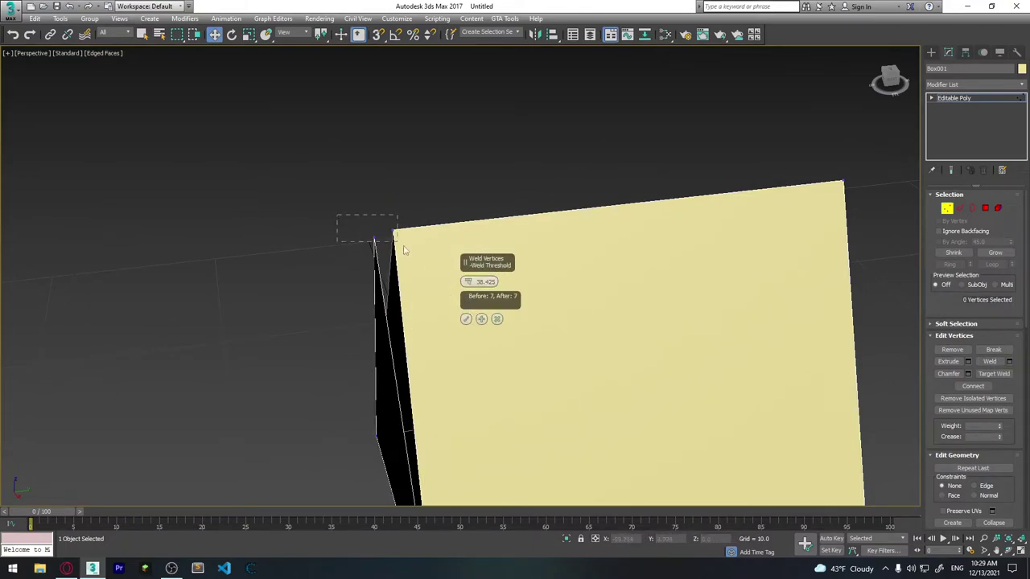
left_click(466, 319)
mouse_move(469, 214)
middle_mouse_down("alt")
mouse_move(453, 299)
mouse_move(488, 297)
mouse_move(439, 285)
mouse_move(574, 267)
mouse_move(591, 281)
mouse_move(581, 317)
mouse_move(575, 306)
mouse_move(556, 333)
mouse_move(451, 290)
mouse_move(533, 325)
mouse_move(506, 313)
mouse_move(490, 338)
mouse_move(470, 287)
middle_mouse_up("alt")
Select the prism's left slanted edge, attempt a weld, and orbit to the front.
left_click(959, 207)
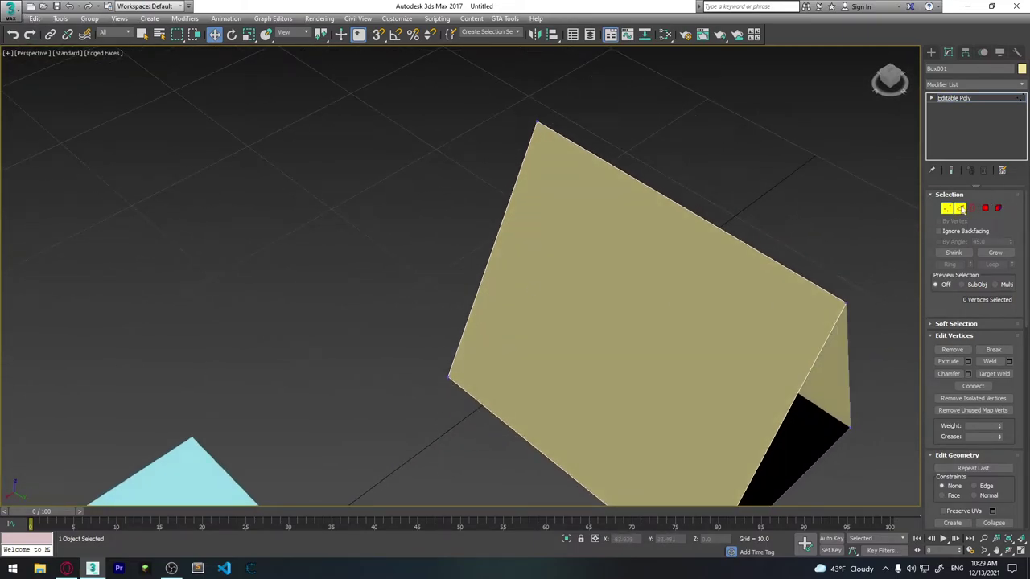
left_click(494, 262)
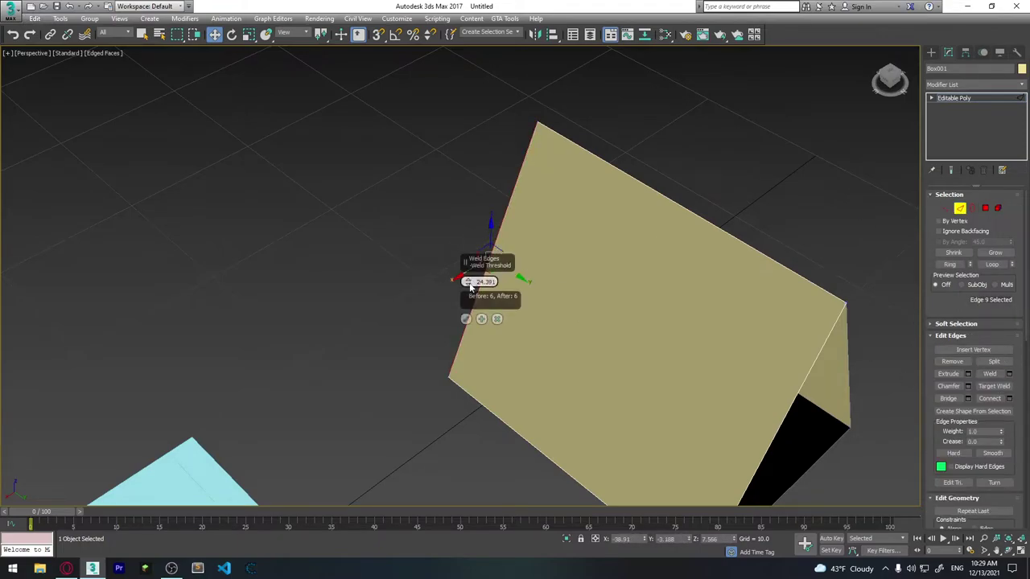
left_click(466, 319)
mouse_move(546, 333)
middle_mouse_down("alt")
mouse_move(660, 239)
mouse_move(520, 313)
middle_mouse_up("alt")
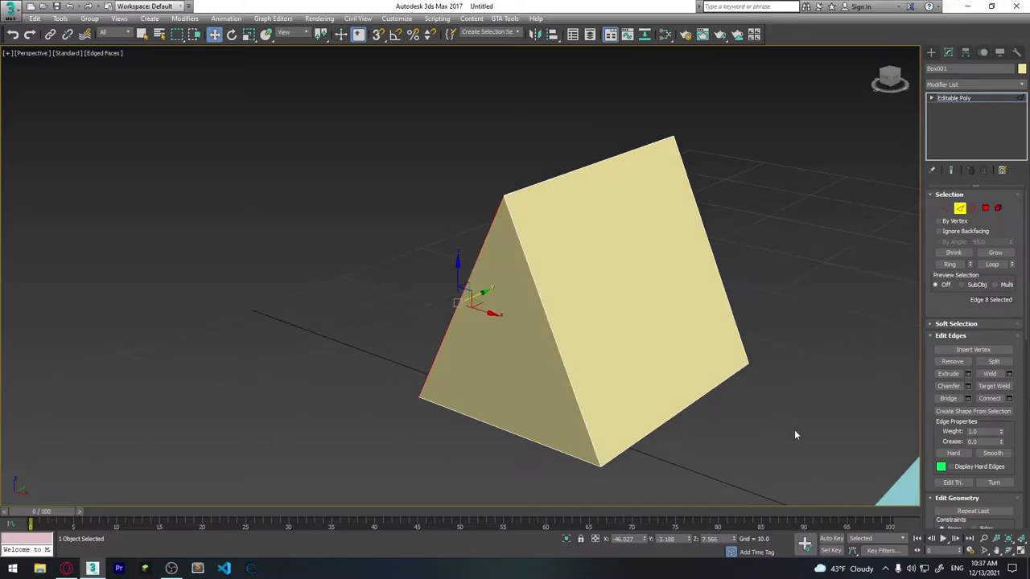
Show viewport statistics, adding Triangle and Edge counts with Total + Selection display.
key("7")
left_click(123, 21)
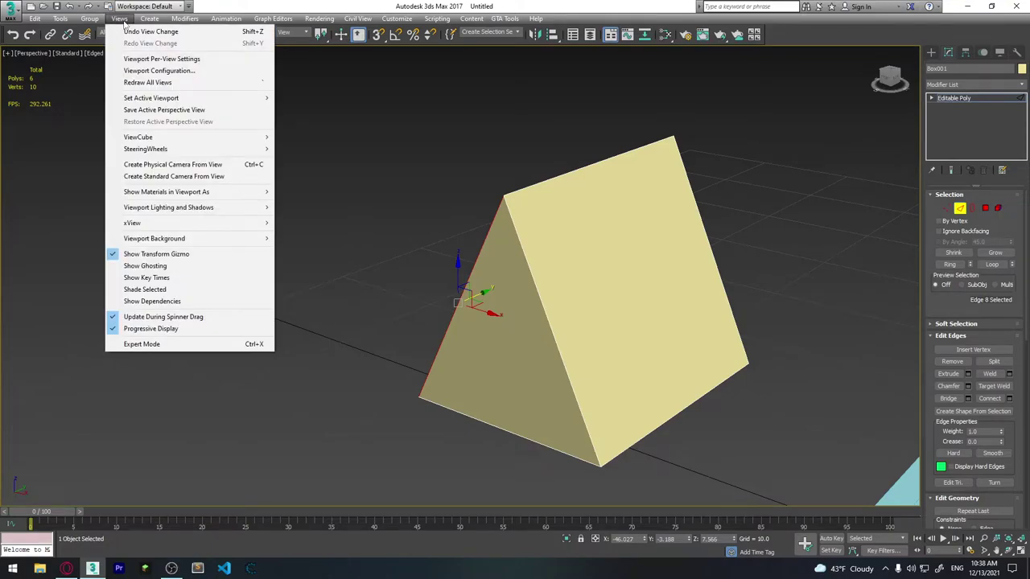
left_click(158, 71)
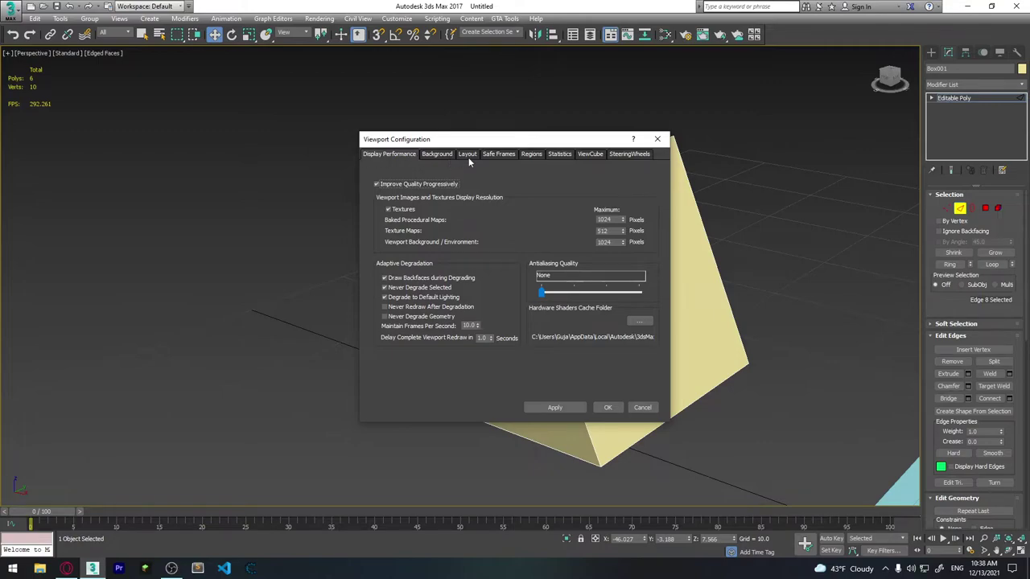
left_click(557, 154)
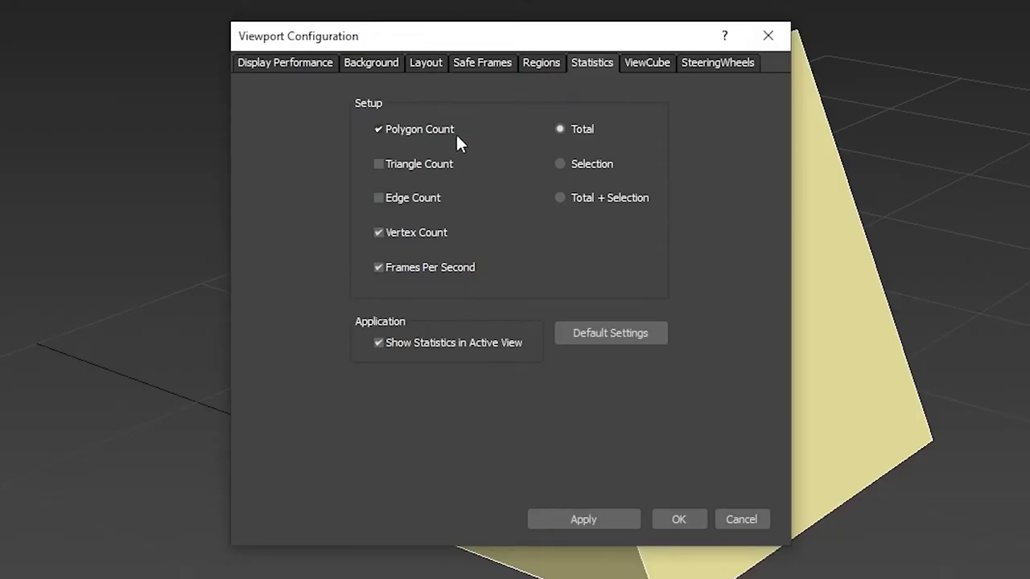
left_click(404, 166)
left_click(427, 198)
left_click(561, 164)
left_click(615, 205)
left_click(431, 161)
left_click(439, 159)
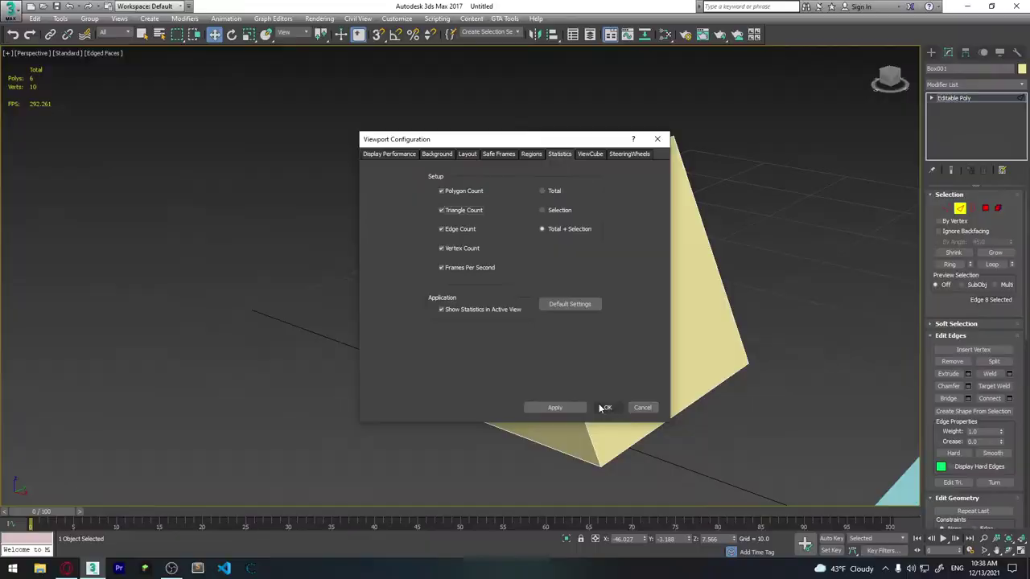
left_click(561, 408)
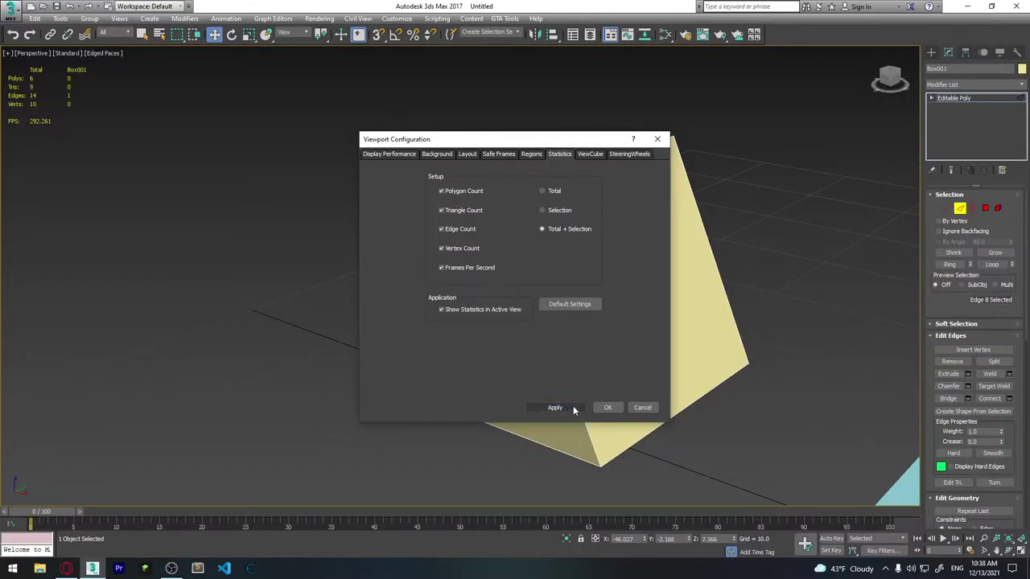
left_click(609, 409)
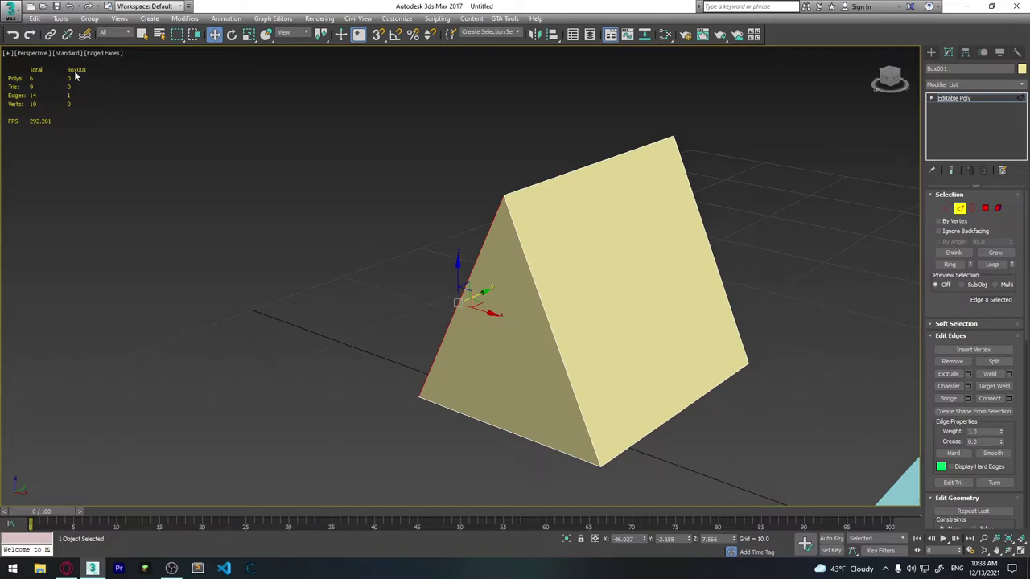
left_click(464, 293)
left_click_drag(472, 304, 471, 303)
left_click(366, 269)
middle_click_drag(632, 308, 732, 294, "alt")
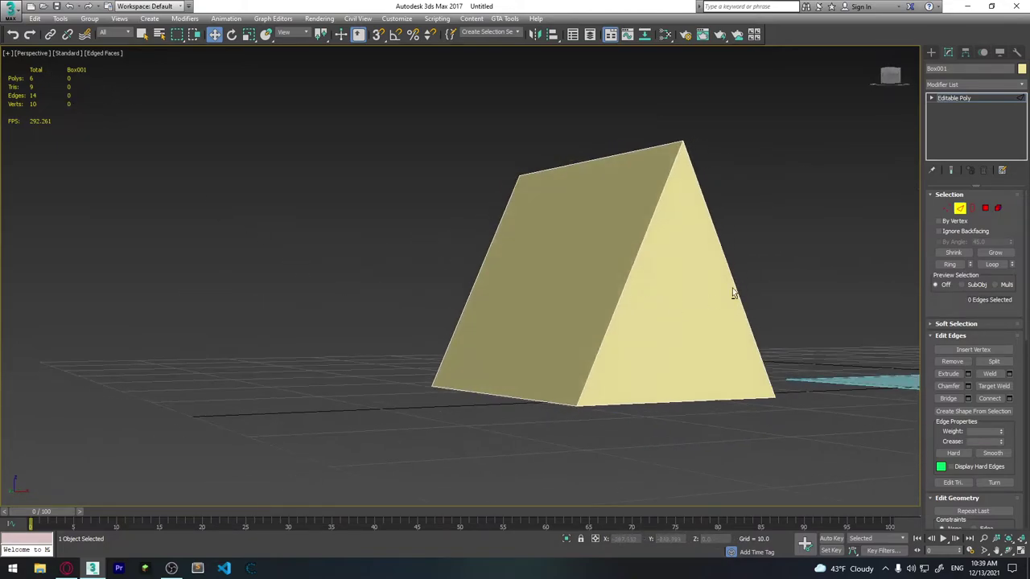
left_click_drag(718, 287, 718, 287)
middle_click_drag(718, 288, 774, 321, "alt")
middle_click_drag(775, 361, 650, 356, "alt")
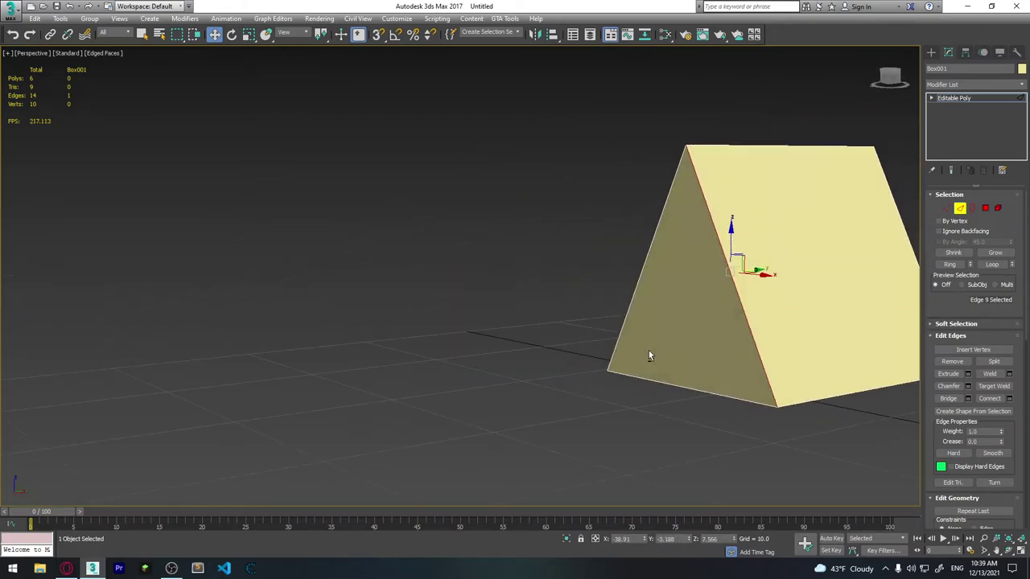
left_click_drag(668, 309, 668, 309)
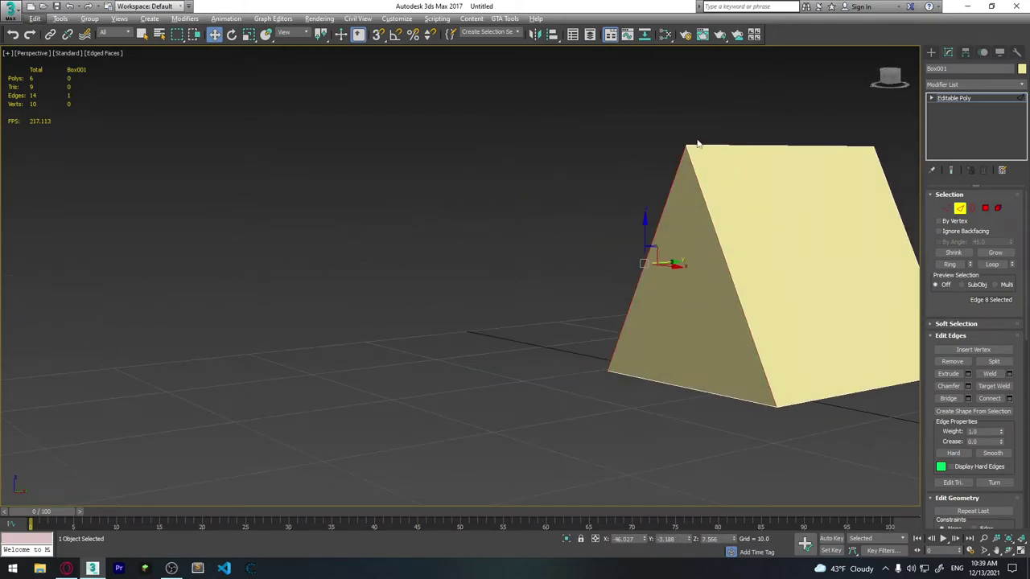
left_click_drag(713, 165, 684, 149)
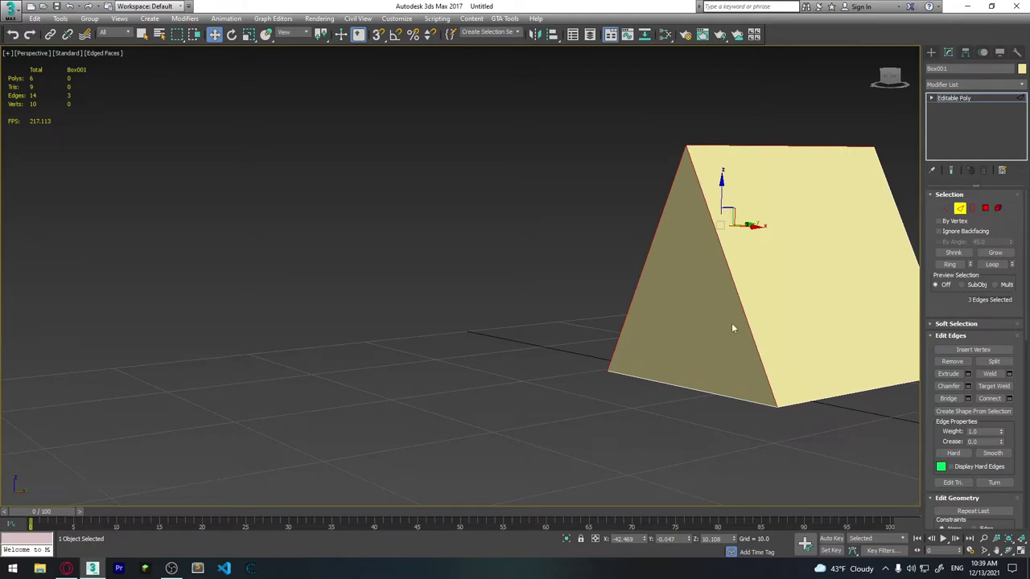
mouse_move(732, 329)
middle_mouse_down("alt")
mouse_move(730, 289)
mouse_move(710, 276)
mouse_move(708, 290)
mouse_move(771, 326)
middle_mouse_up("alt")
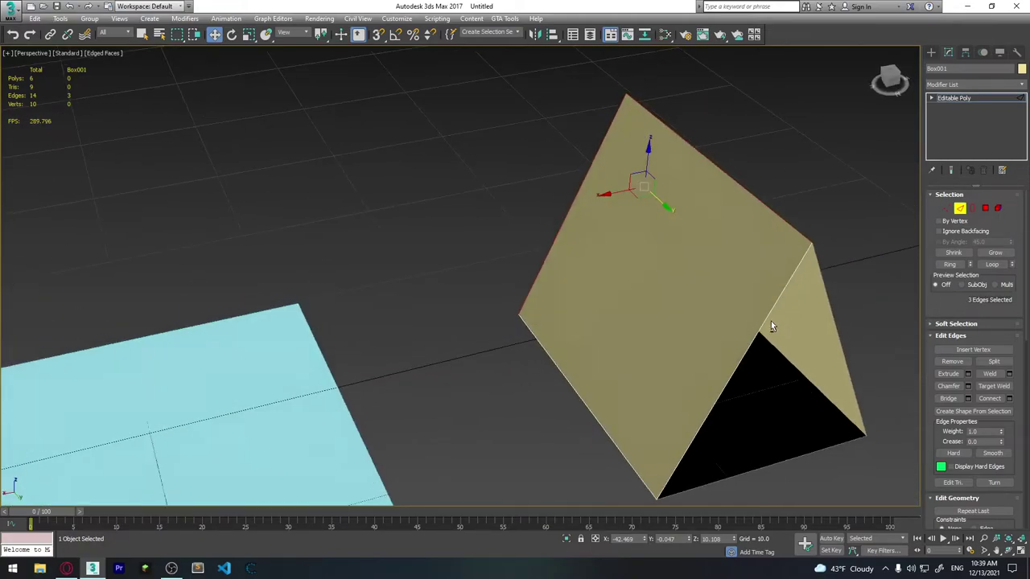
scroll(770, 326, "down", 2)
scroll(823, 352, "down", 2)
left_click(985, 208)
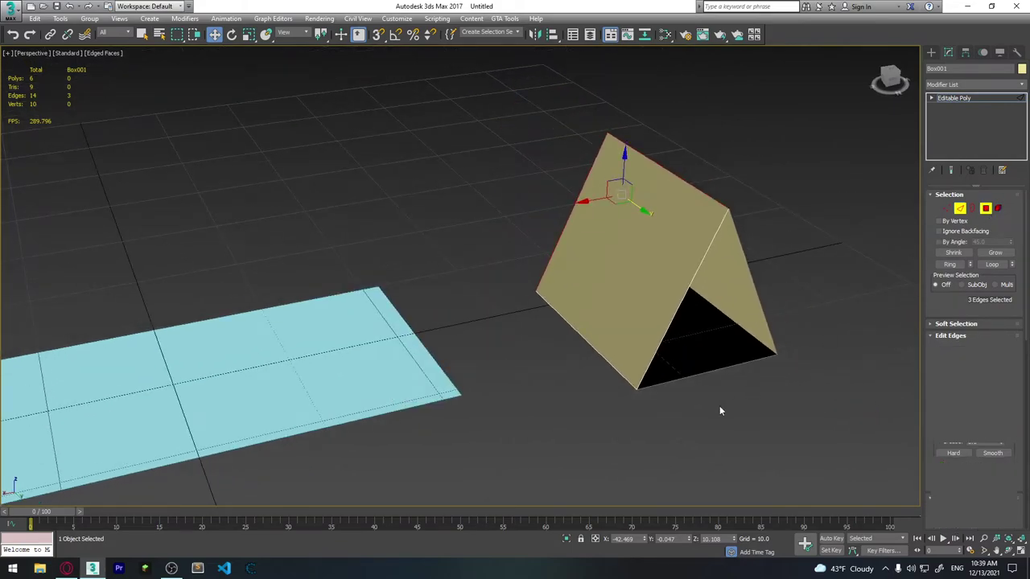
left_click(715, 371)
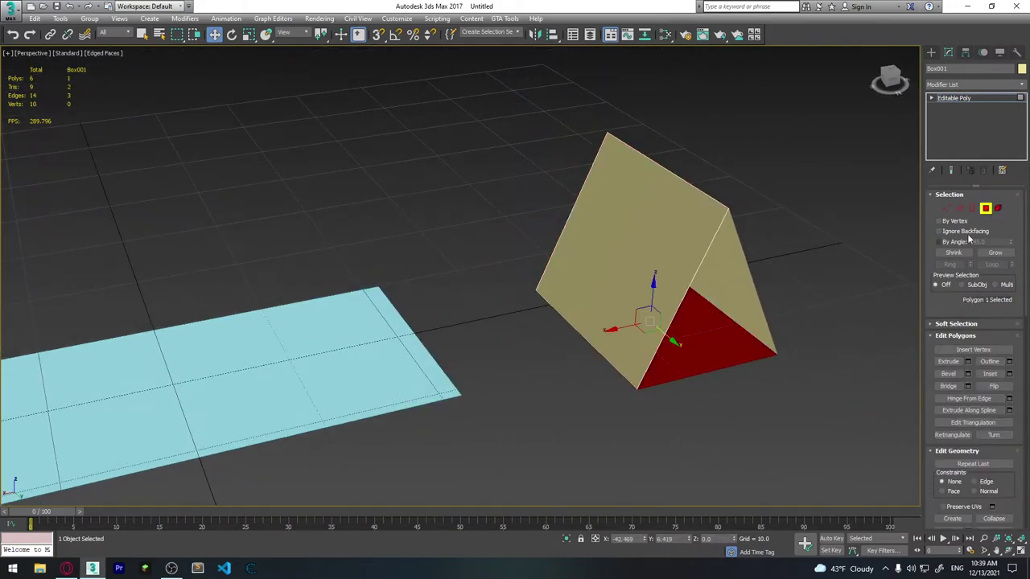
left_click(965, 209)
Extrude a new vertical face upward from the open end's bottom edge.
left_click(724, 372)
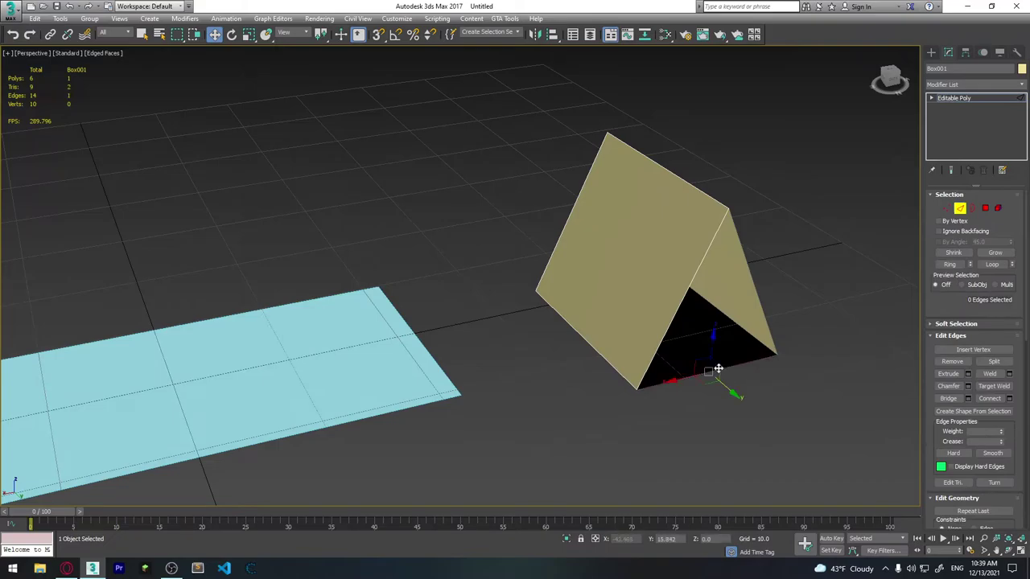
mouse_move(718, 369)
middle_mouse_down("alt")
mouse_move(756, 376)
mouse_move(739, 361)
middle_mouse_up("alt")
left_click_drag(708, 346, 716, 169, "shift")
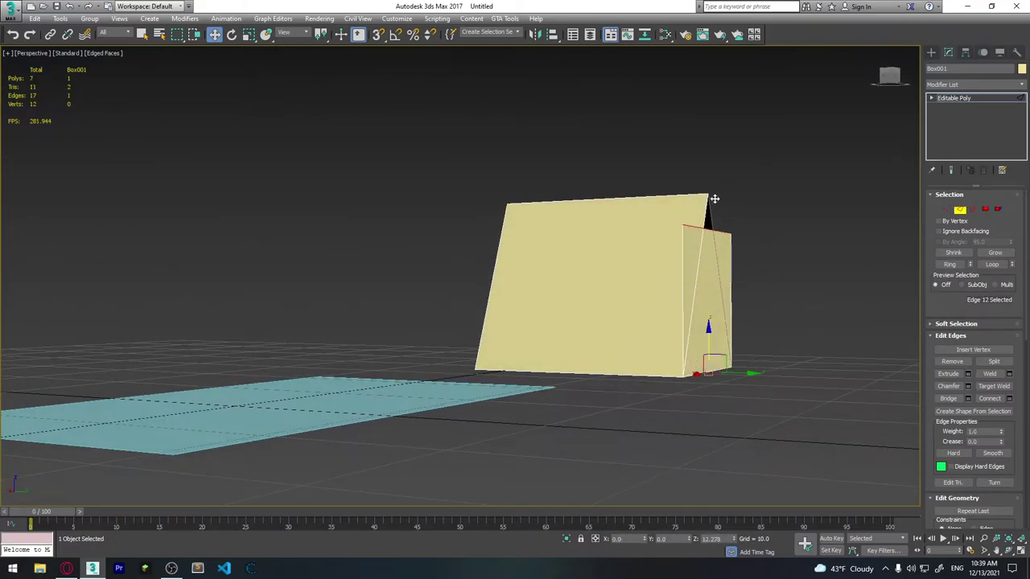
mouse_move(716, 170)
middle_mouse_down("alt")
mouse_move(687, 284)
mouse_move(587, 281)
mouse_move(701, 228)
middle_mouse_up("alt")
left_click_drag(685, 196, 663, 197)
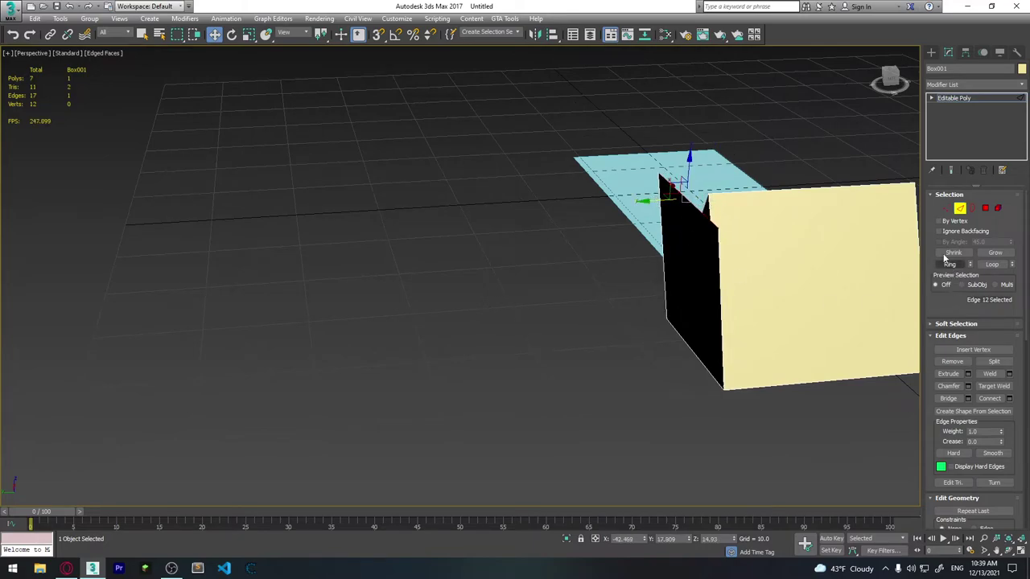
Move the new face's two top vertices onto the box edge to form sloped faces.
left_click(944, 214)
middle_click_drag(724, 265, 683, 218, "alt")
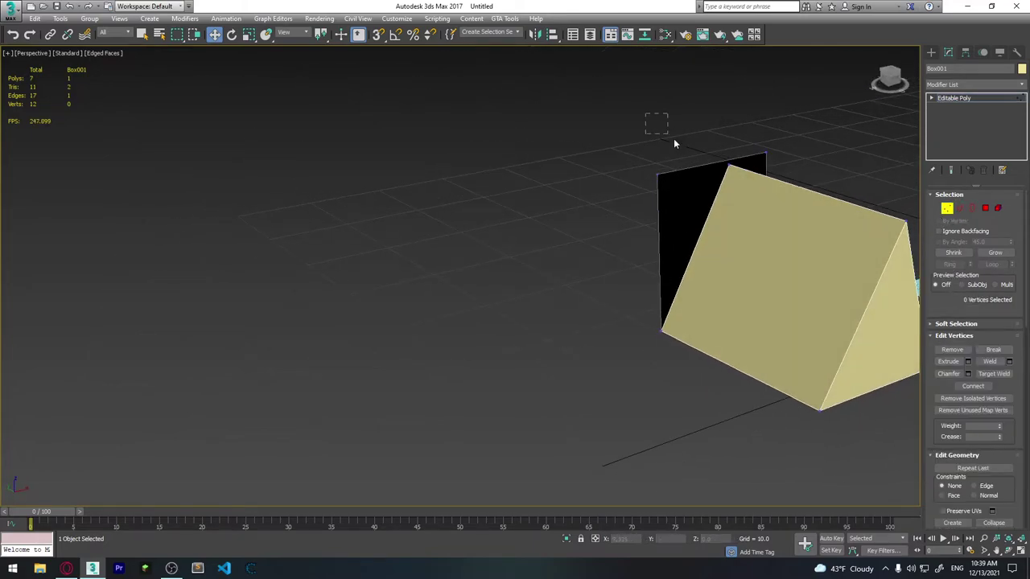
left_click_drag(681, 150, 676, 195)
middle_click_drag(677, 195, 703, 123, "alt")
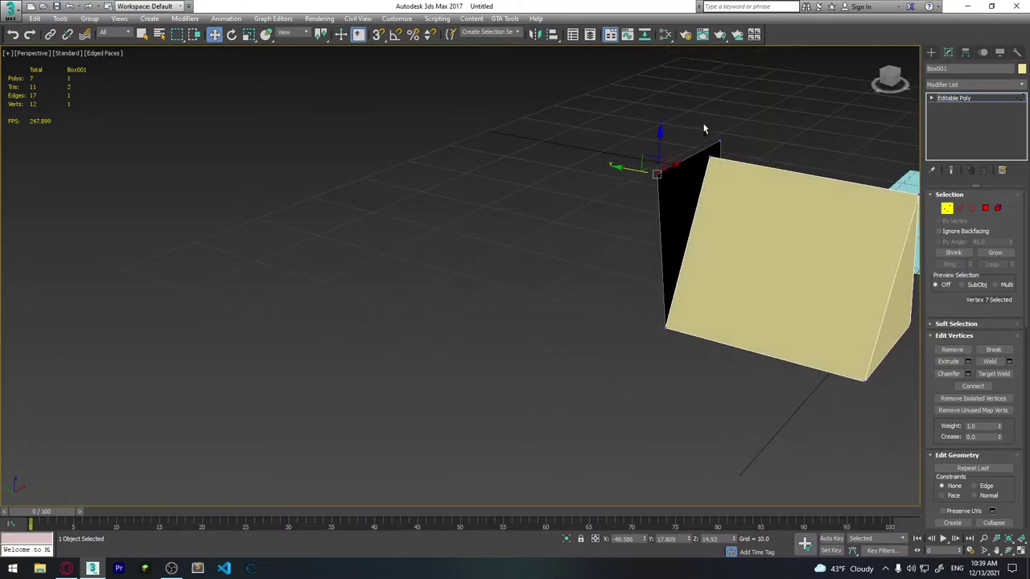
middle_click_drag(694, 207, 796, 191, "alt")
key("r")
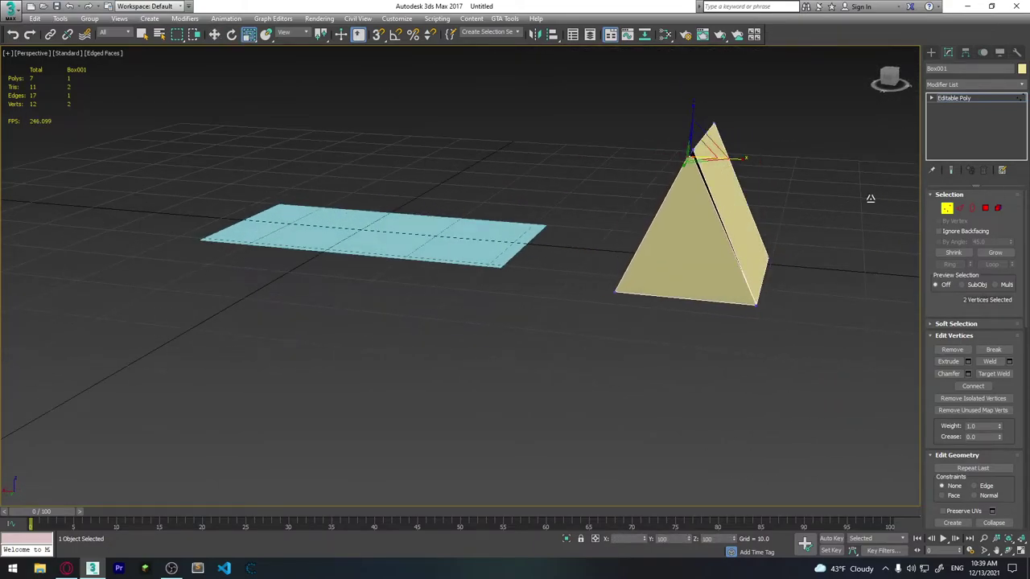
mouse_move(766, 200)
middle_mouse_down("alt")
mouse_move(591, 177)
mouse_move(649, 167)
middle_mouse_up("alt")
scroll(649, 185, "up", 5)
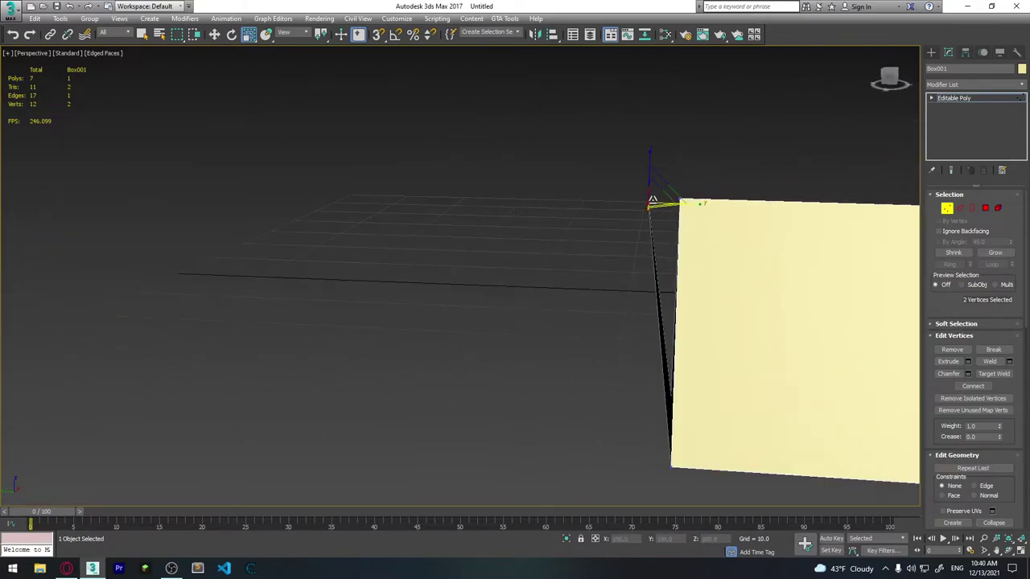
key("w")
mouse_move(650, 216)
left_mouse_down()
mouse_move(708, 201)
mouse_move(729, 166)
left_mouse_up()
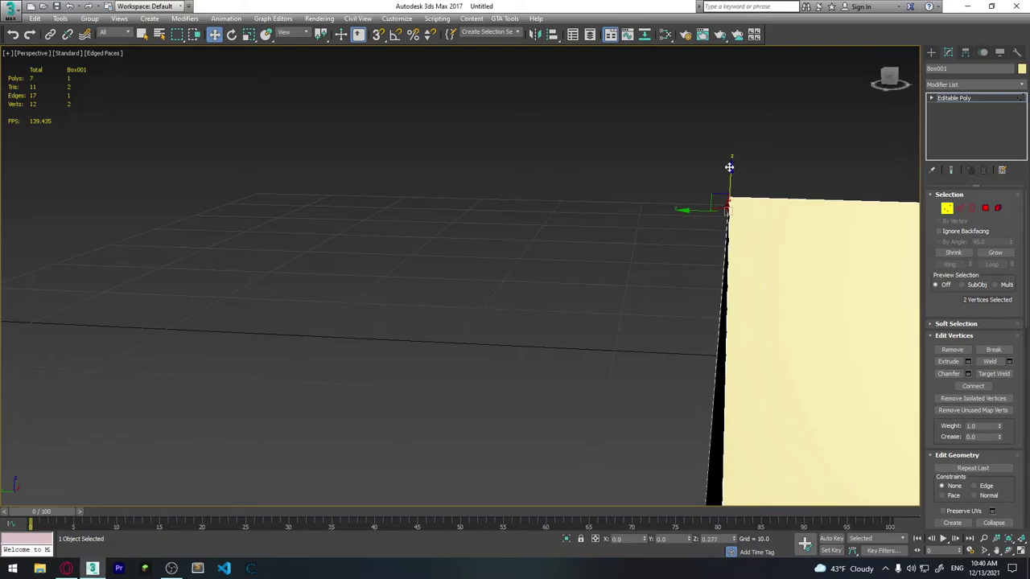
mouse_move(729, 166)
middle_mouse_down("alt")
mouse_move(803, 226)
mouse_move(848, 209)
mouse_move(769, 239)
mouse_move(811, 253)
middle_mouse_up("alt")
Deselect the vertices and orbit to face the large yellow side head-on.
key("r")
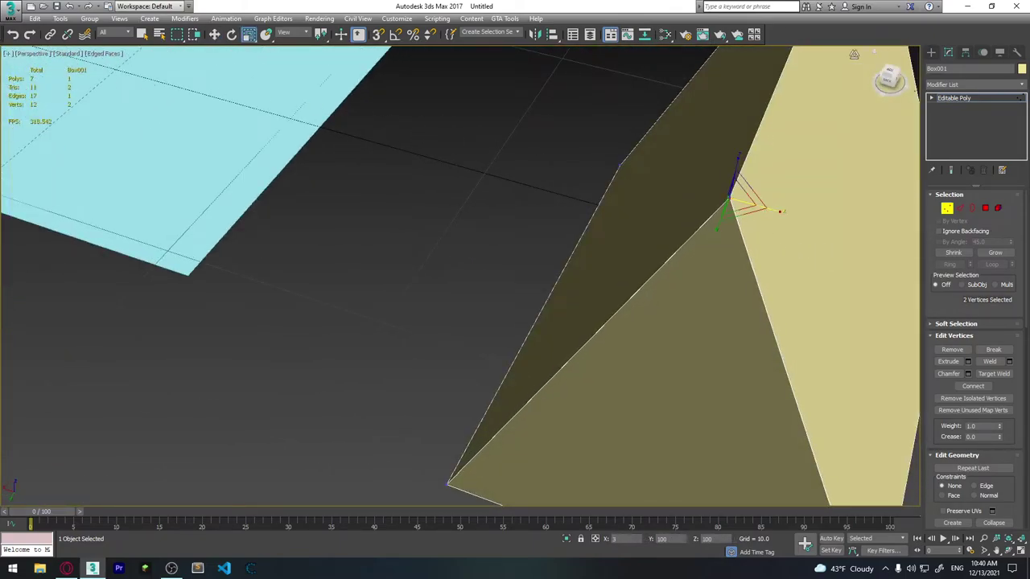
left_click(311, 185)
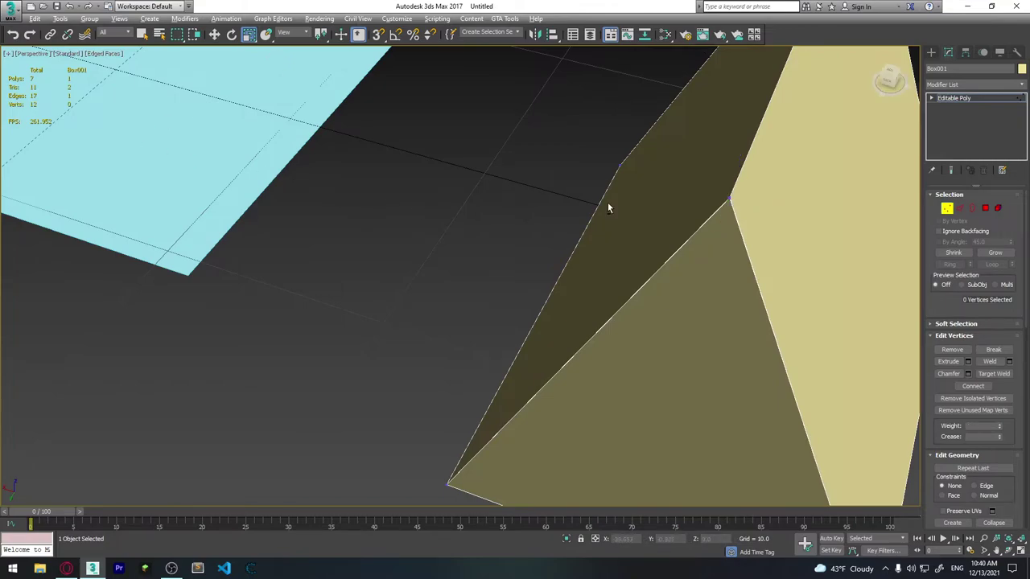
mouse_move(607, 202)
middle_mouse_down("alt")
mouse_move(543, 197)
mouse_move(510, 209)
mouse_move(508, 168)
mouse_move(462, 163)
middle_mouse_up("alt")
Weld the three clustered corner vertices into one point, leaving 10 verts.
left_click_drag(444, 111, 475, 126)
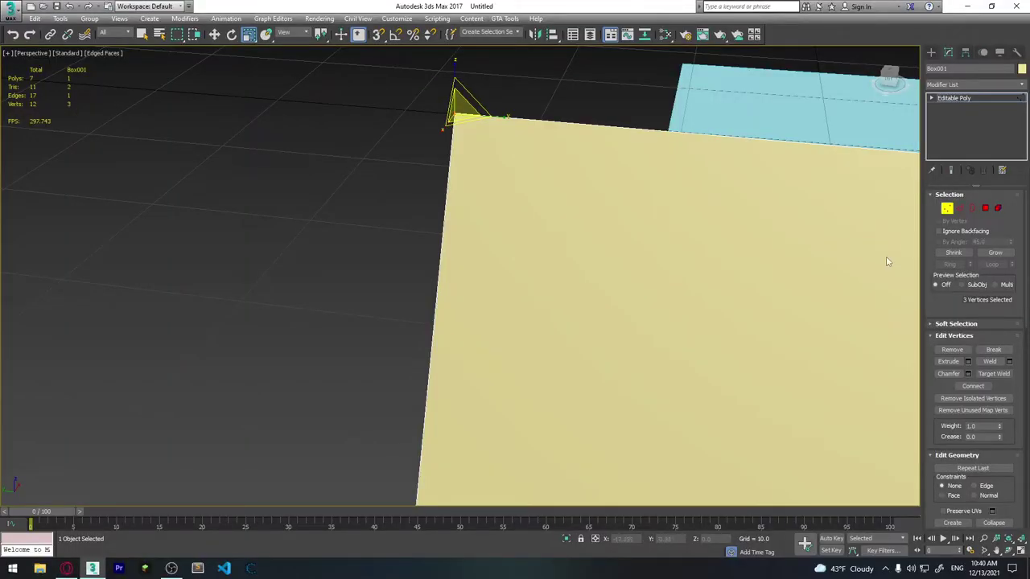
left_click(1009, 362)
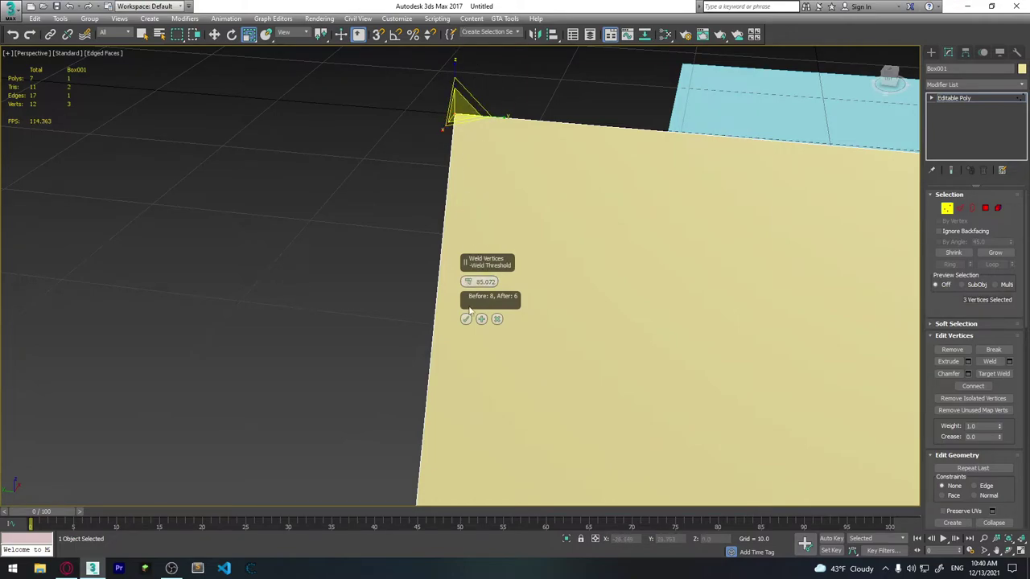
left_click(466, 319)
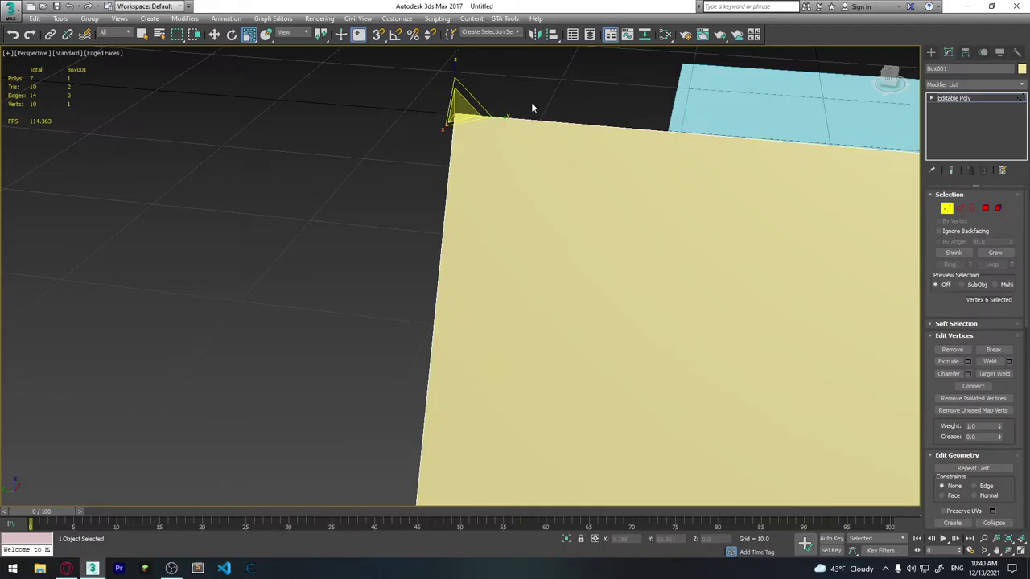
left_click(531, 102)
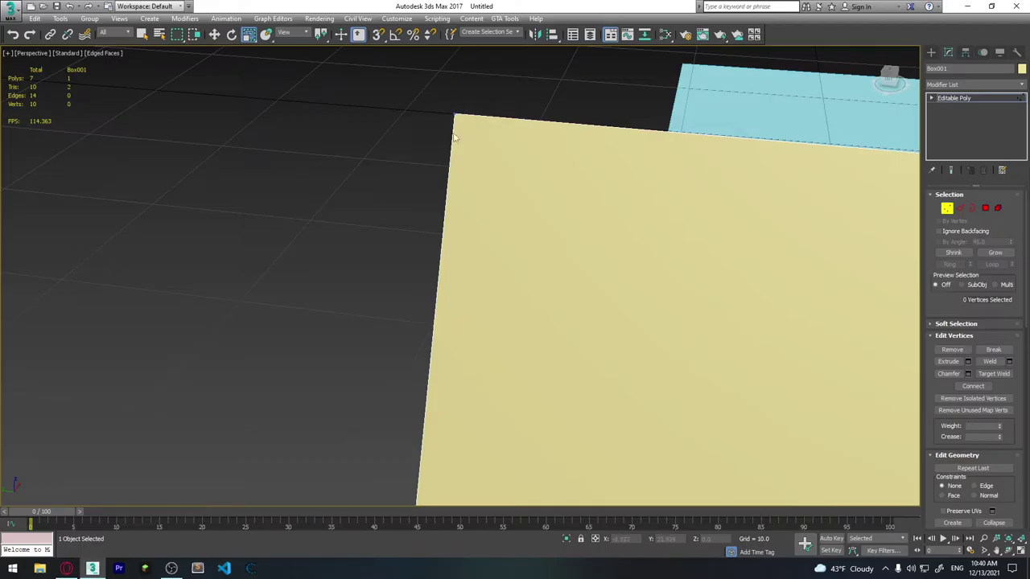
middle_click_drag(531, 102, 501, 136, "alt")
Scale the tent's two top vertices together and weld them into a single apex.
scroll(495, 214, "down", 5)
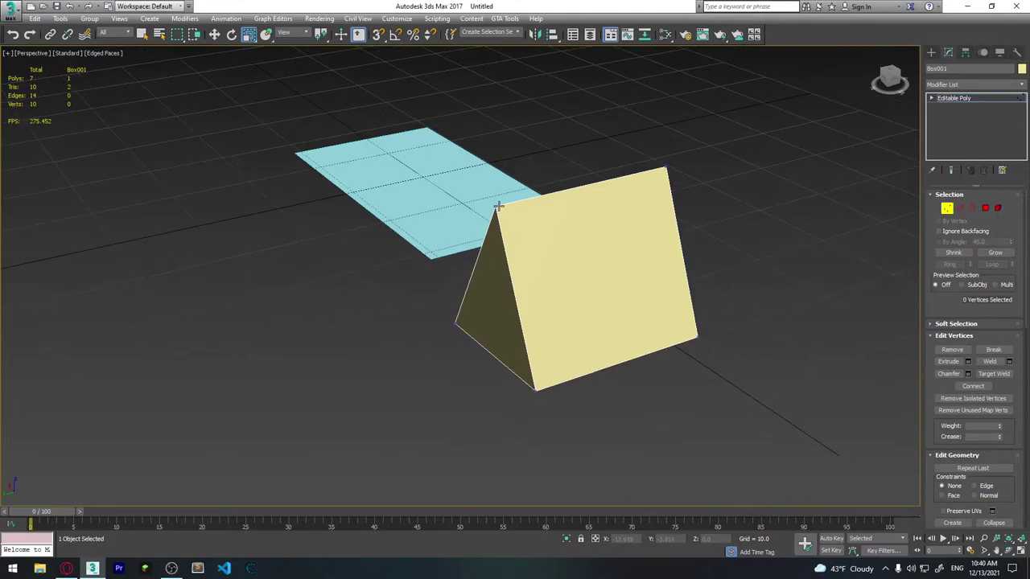
middle_click_drag(496, 214, 517, 225, "alt")
left_click_drag(428, 138, 531, 188)
key("r")
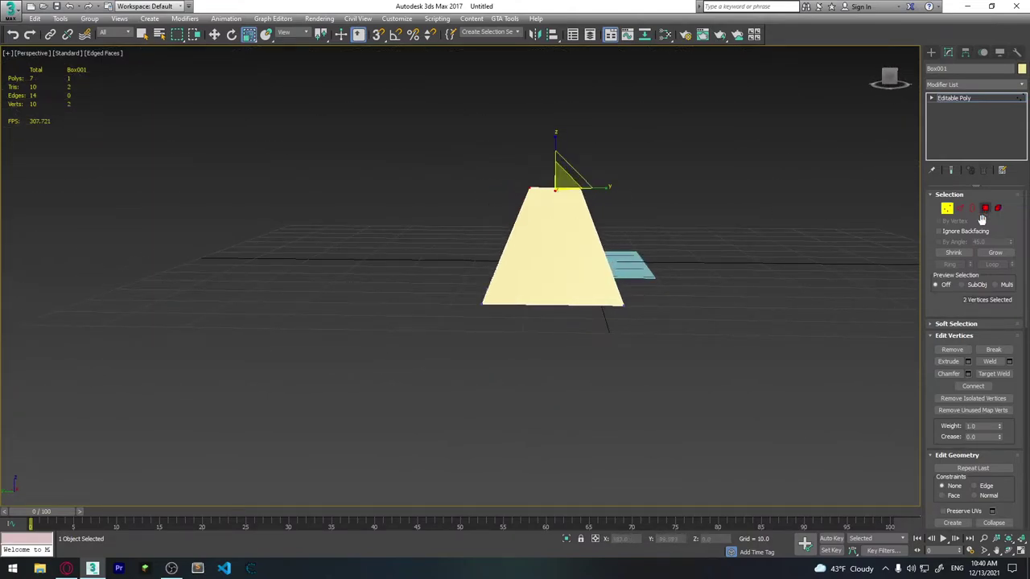
left_click(1009, 362)
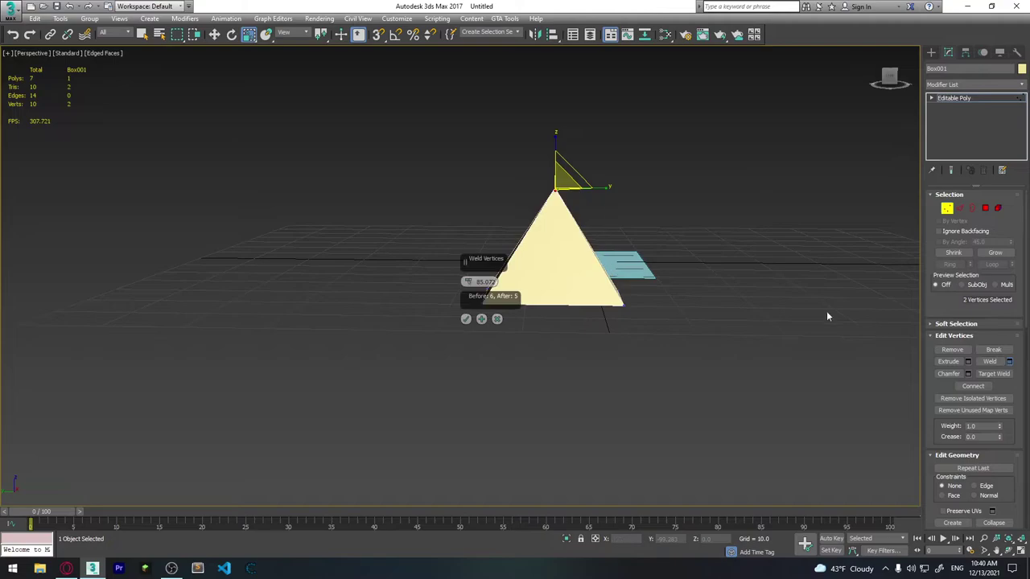
left_click(469, 320)
left_click(713, 217)
mouse_move(713, 218)
middle_mouse_down("alt")
mouse_move(616, 237)
mouse_move(685, 281)
middle_mouse_up("alt")
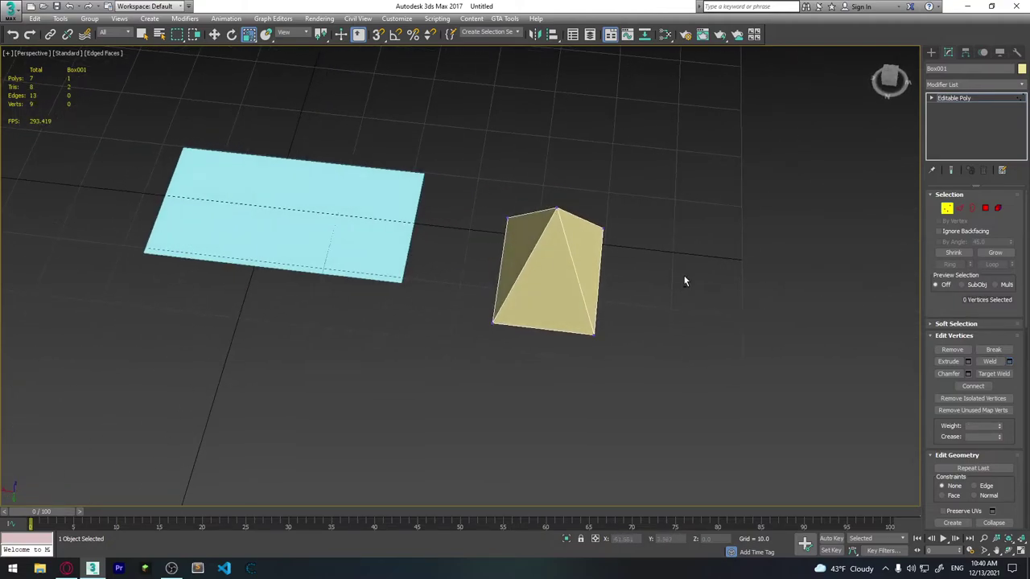
Switch to Edge level and reposition the view around the pyramid.
left_click(959, 208)
middle_click_drag(646, 209, 612, 265, "alt")
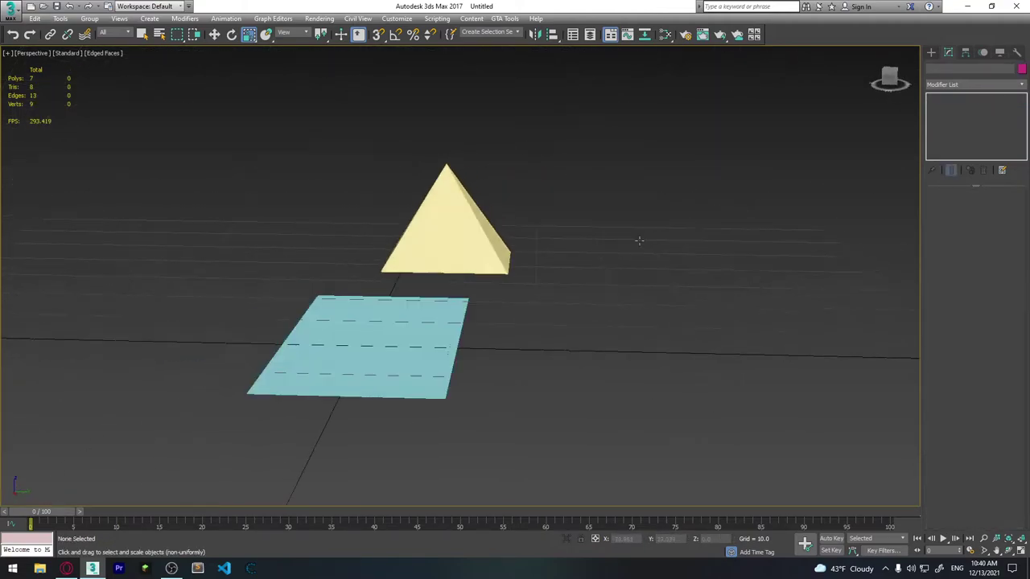
scroll(957, 328, "down", 2)
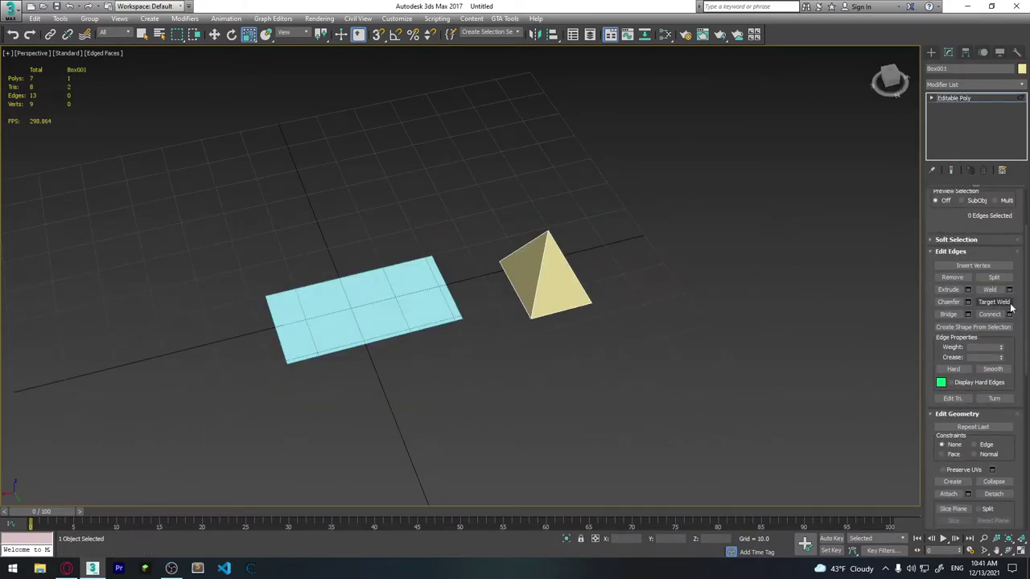
middle_click_drag(554, 321, 561, 354)
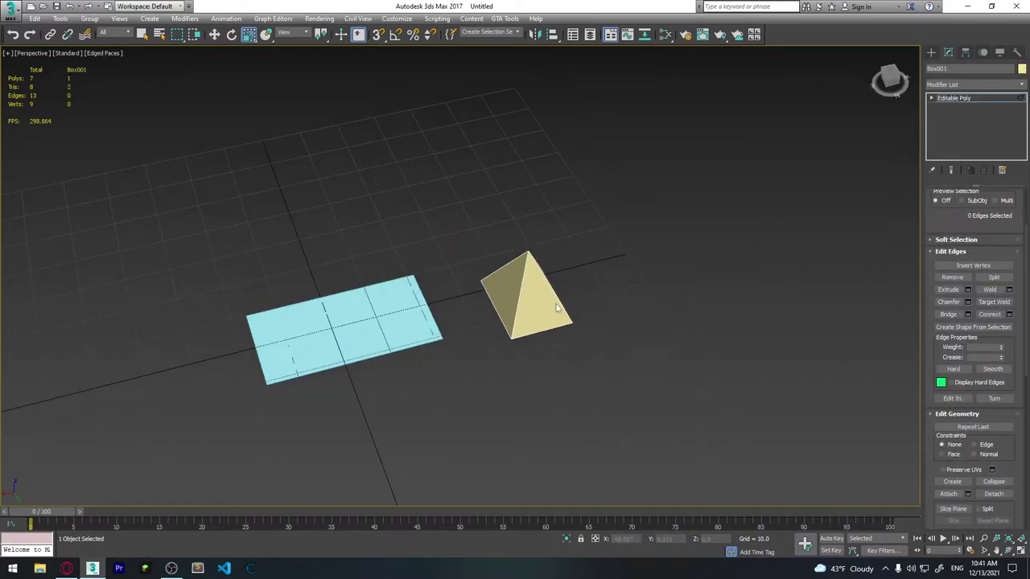
Delete the plane and pyramid, then draw a new box near the grid centre.
left_click(930, 52)
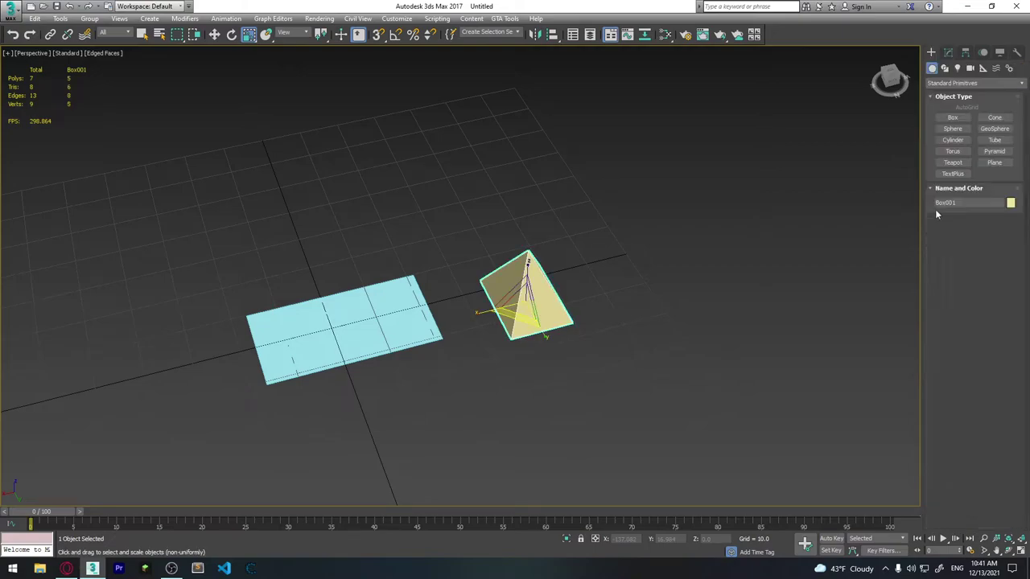
key("ctrl+a")
key("Delete")
left_click(953, 117)
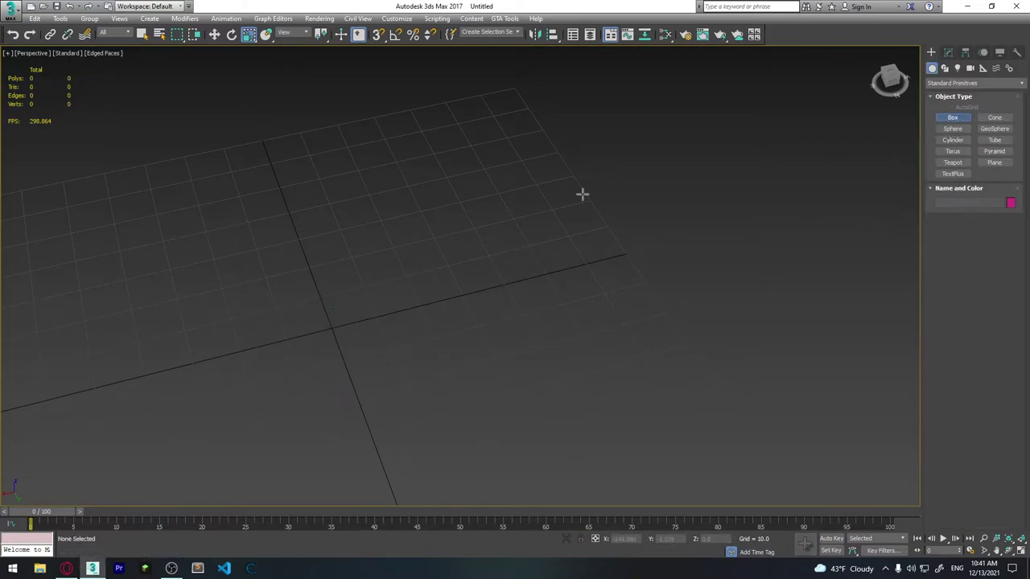
left_click_drag(200, 184, 499, 273)
Convert the box to an Editable Poly and delete its top face.
middle_click_drag(452, 169, 514, 333, "alt")
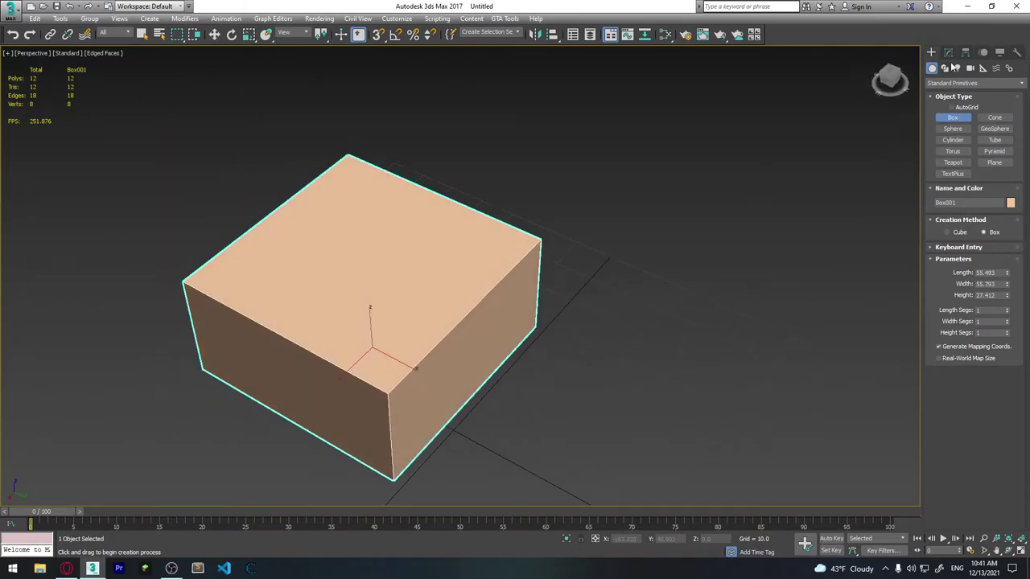
right_click(412, 299)
mouse_move(435, 411)
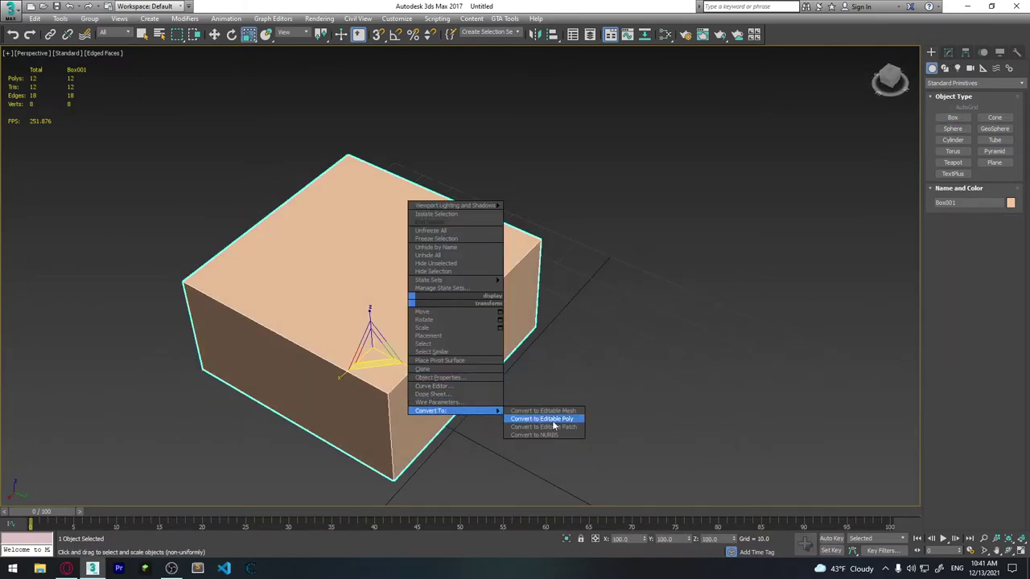
left_click(557, 419)
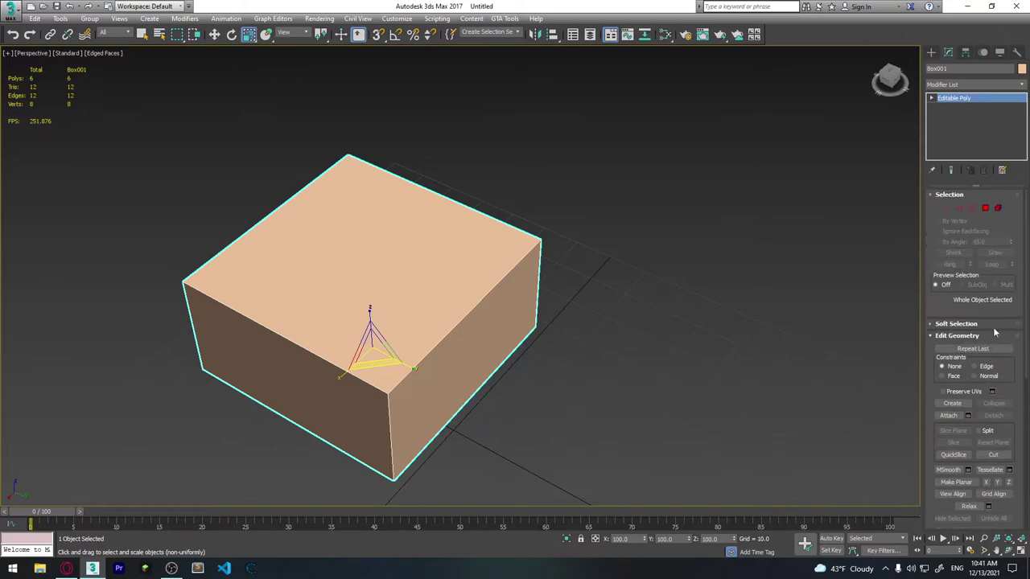
left_click(990, 211)
left_click(494, 247)
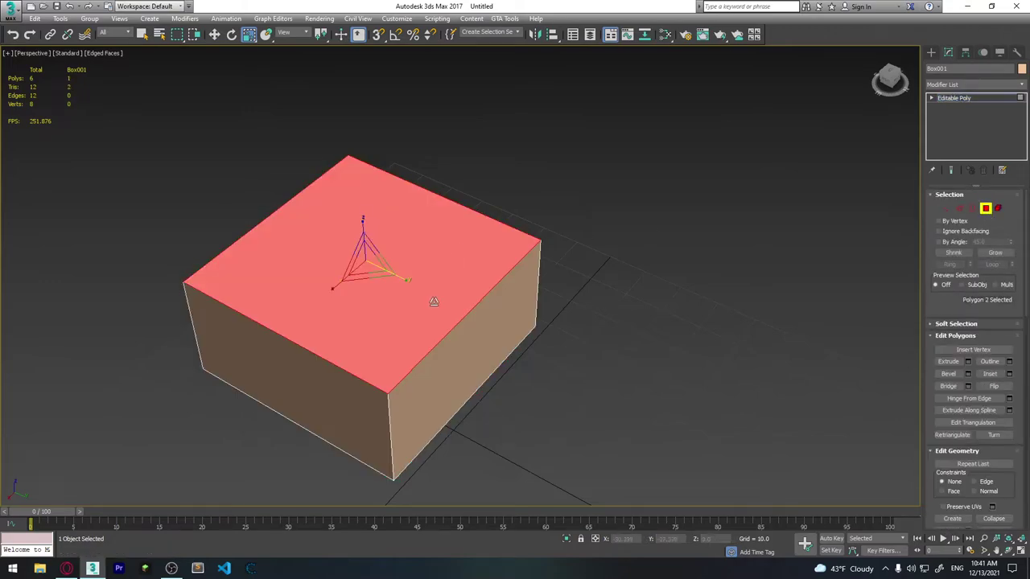
key("Delete")
middle_click_drag(432, 301, 483, 266, "alt")
Bridge the open top's rim edges shut, then leave edge mode and deselect.
key("2")
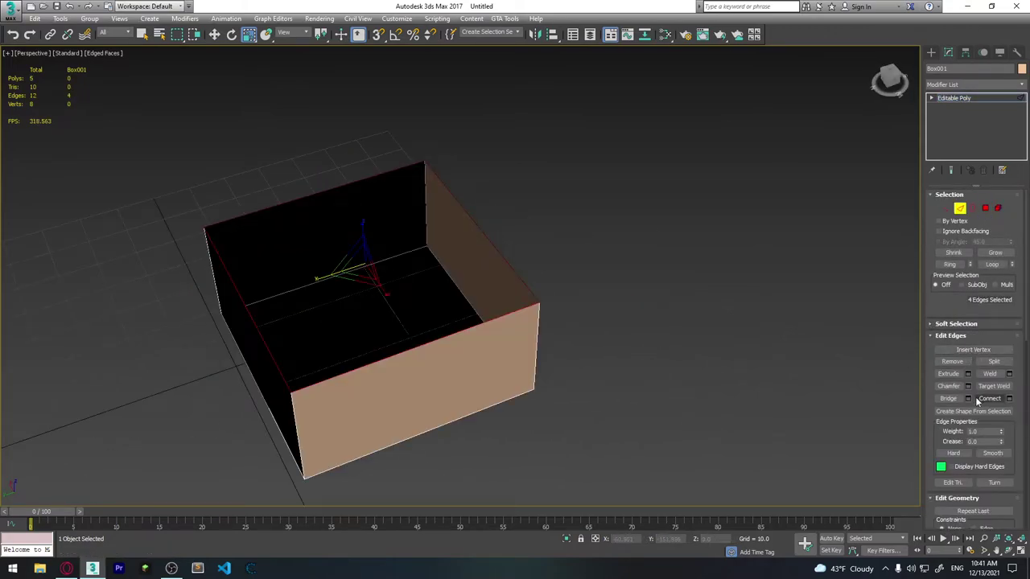
left_click(950, 399)
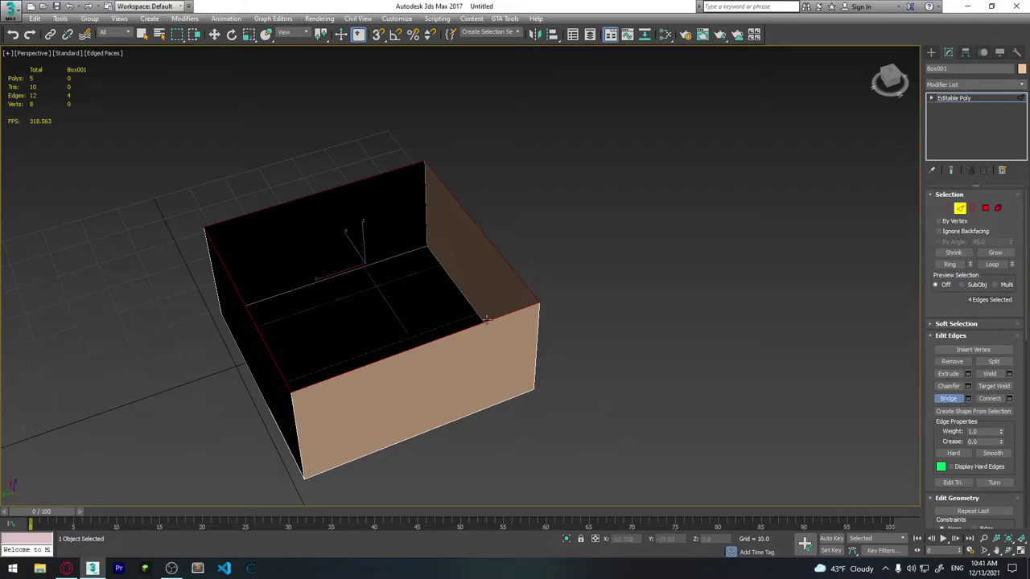
left_click(351, 187)
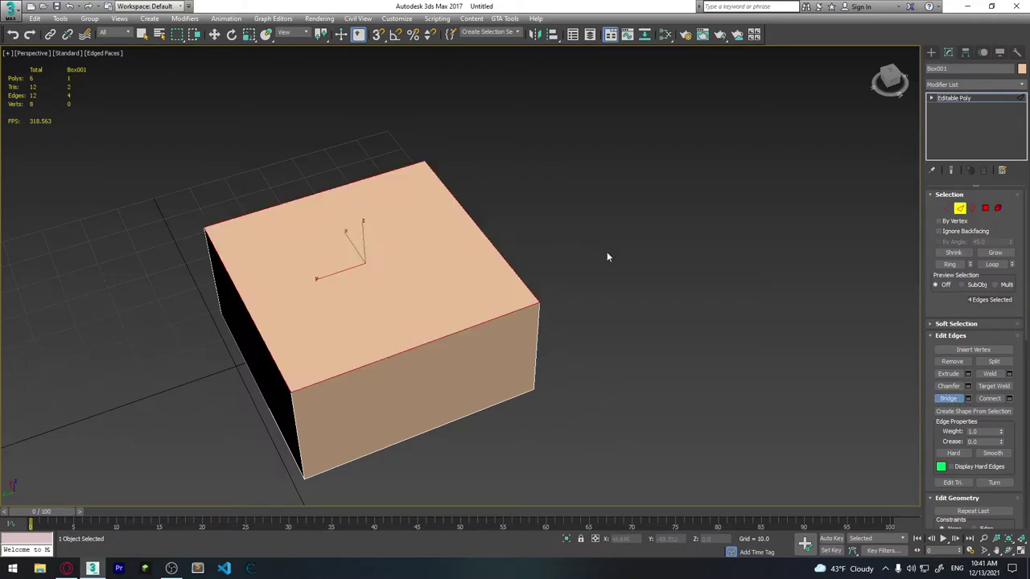
mouse_move(608, 256)
middle_mouse_down("alt")
mouse_move(524, 260)
mouse_move(604, 258)
mouse_move(531, 287)
mouse_move(466, 264)
mouse_move(497, 300)
middle_mouse_up("alt")
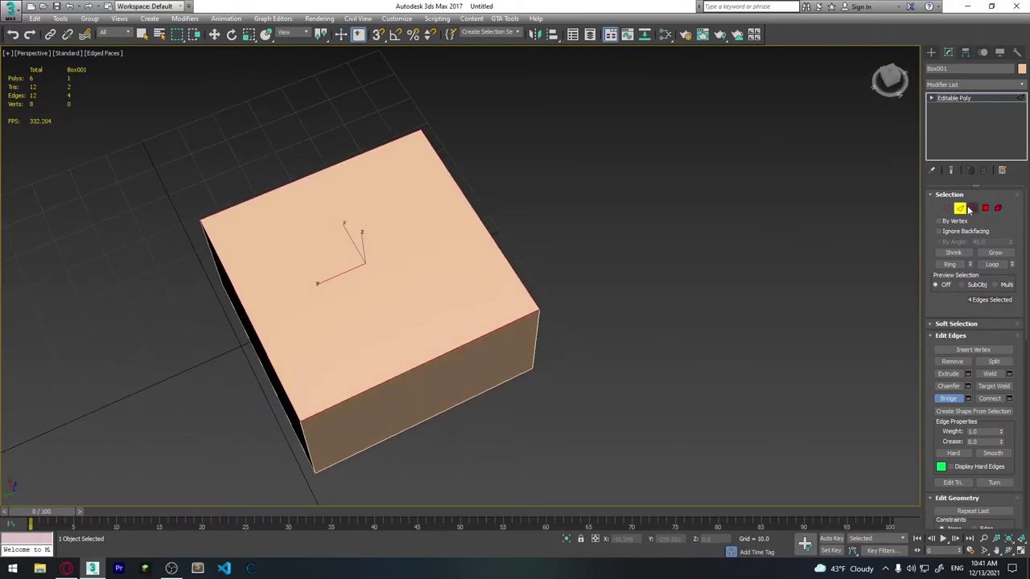
key("w")
left_click(558, 251)
mouse_move(558, 251)
middle_mouse_down("alt")
mouse_move(386, 199)
mouse_move(363, 222)
middle_mouse_up("alt")
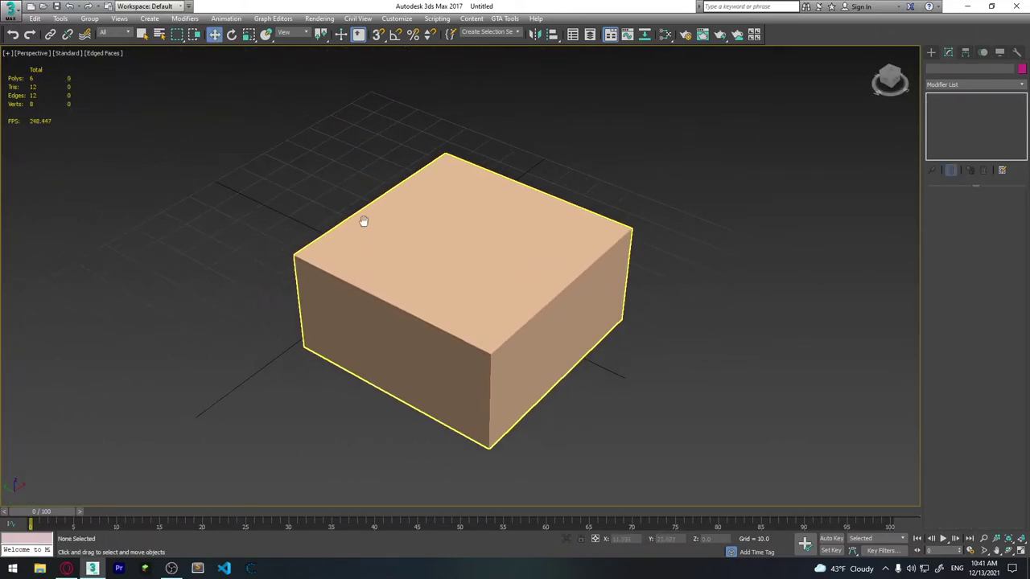
Select Box001 and pick its front top edge in Edge mode.
left_click(425, 234)
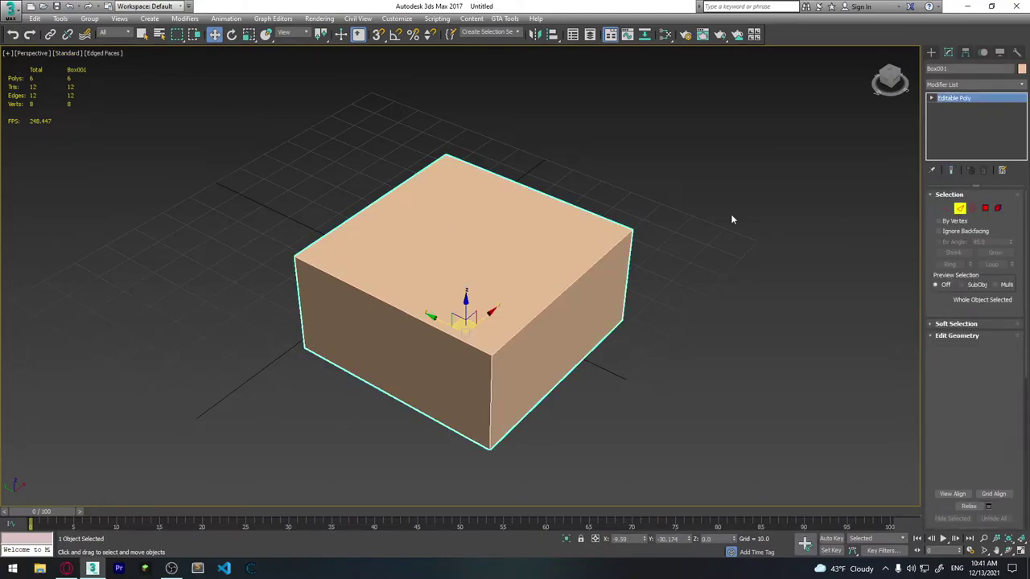
key("2")
middle_click_drag(731, 218, 391, 170, "alt")
left_click_drag(389, 166, 418, 207)
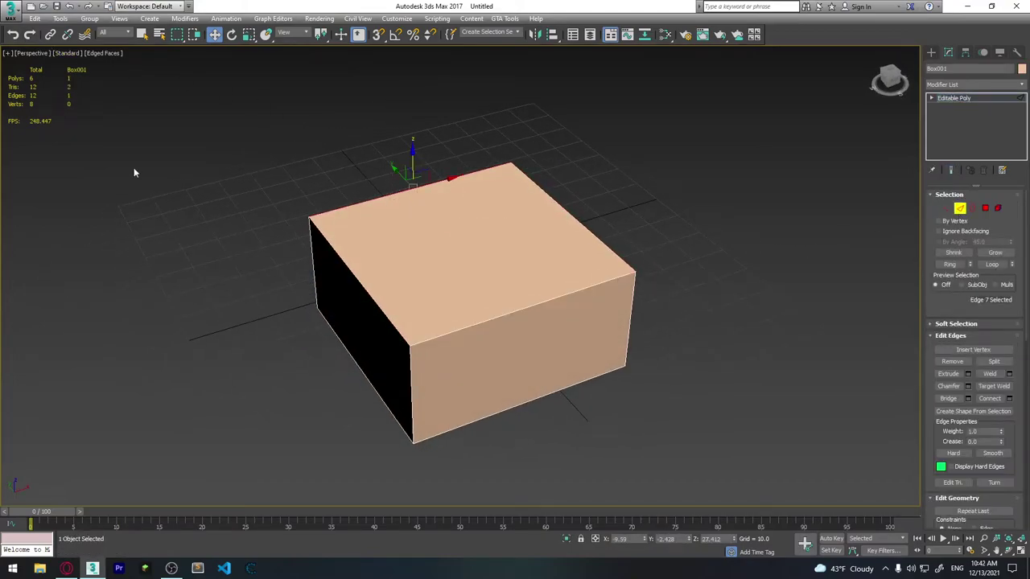
mouse_move(350, 223)
middle_mouse_down("alt")
mouse_move(539, 126)
mouse_move(559, 223)
mouse_move(469, 228)
mouse_move(478, 177)
mouse_move(533, 232)
mouse_move(396, 171)
mouse_move(480, 147)
mouse_move(498, 195)
mouse_move(466, 205)
middle_mouse_up("alt")
left_click(561, 152)
left_click(479, 175)
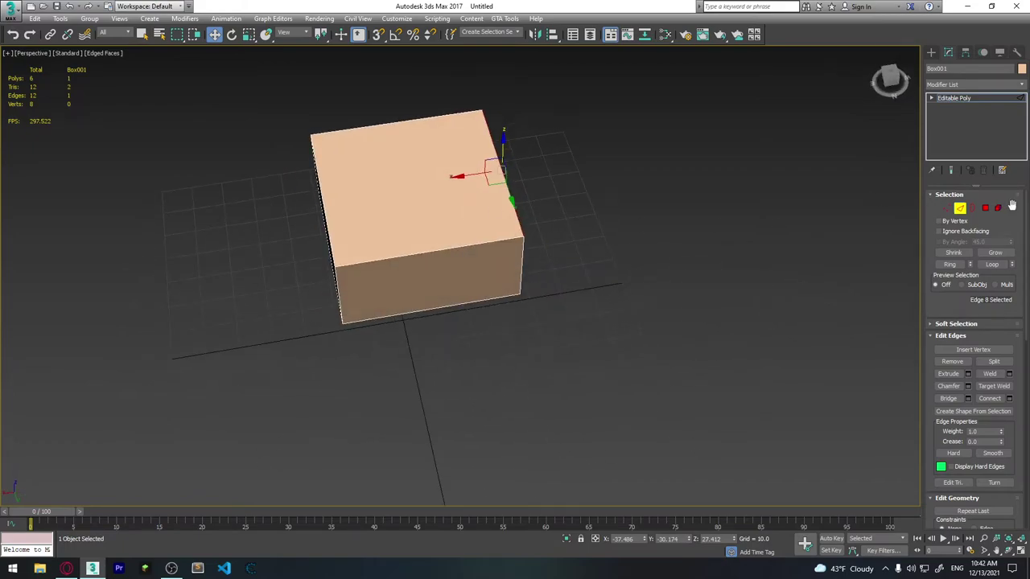
scroll(1012, 206, "down", 2)
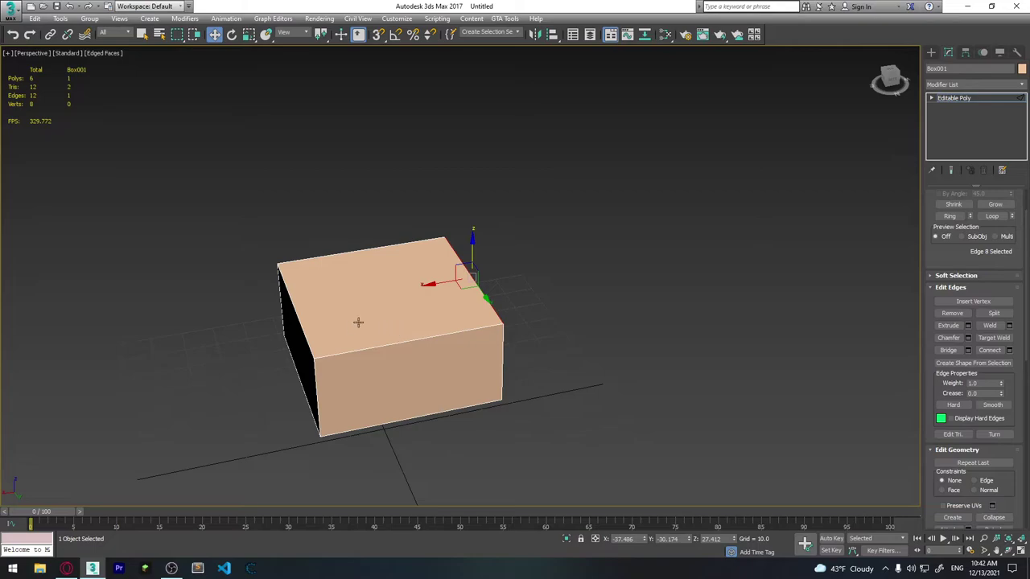
mouse_move(358, 322)
middle_mouse_down()
mouse_move(494, 322)
mouse_move(519, 306)
middle_mouse_up()
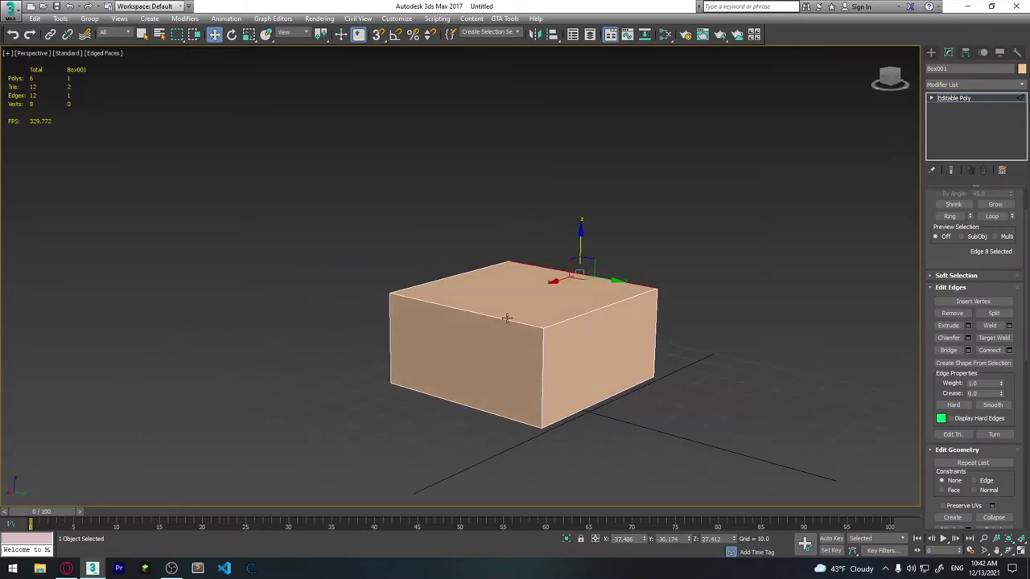
left_click(507, 320)
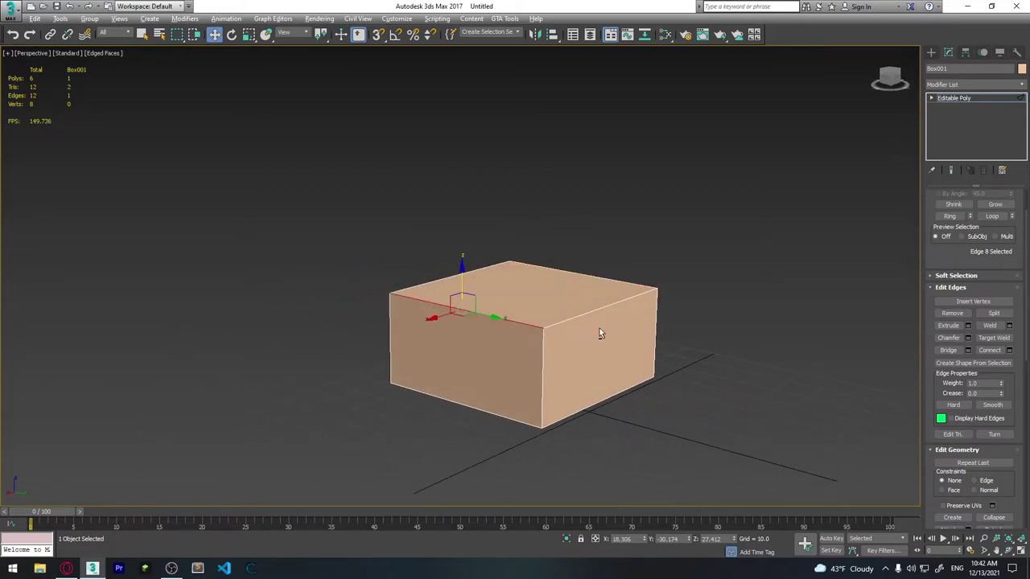
middle_click_drag(600, 333, 510, 335, "alt")
scroll(543, 328, "up", 2)
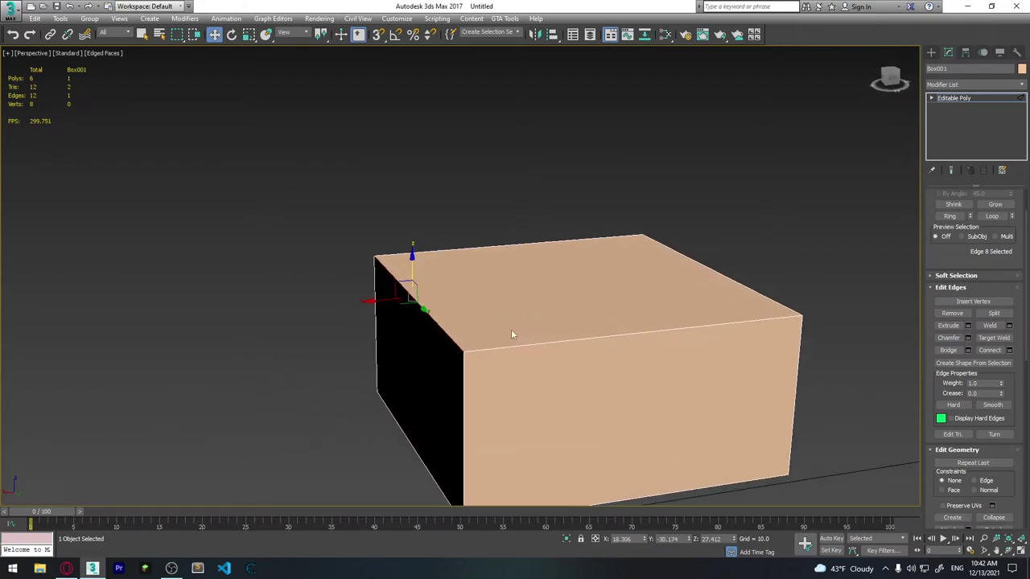
Chamfer the selected top edge with amount 5.452 and 4 segments.
left_click(968, 338)
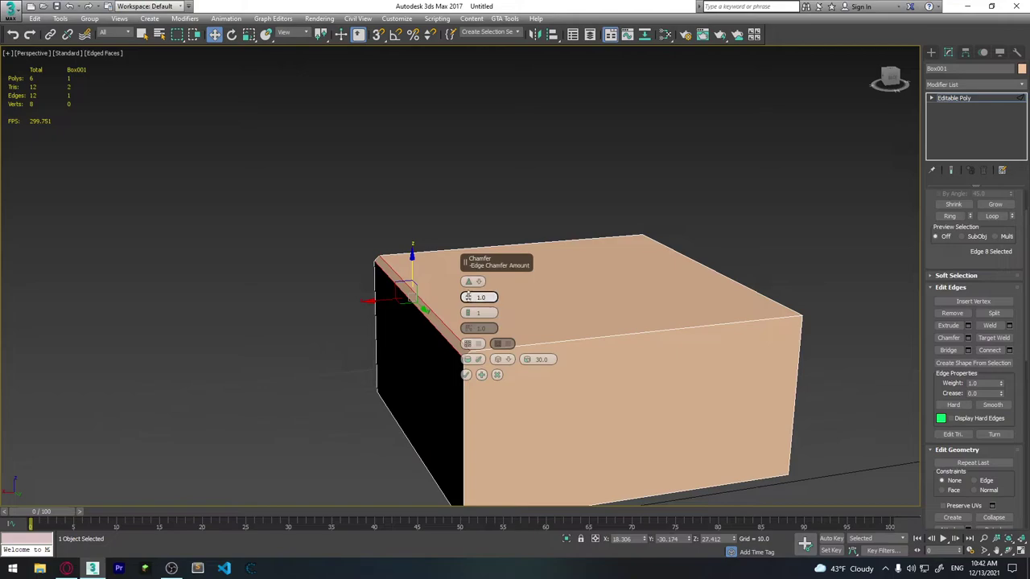
mouse_move(468, 297)
left_mouse_down()
mouse_move(473, 260)
mouse_move(475, 277)
left_mouse_up()
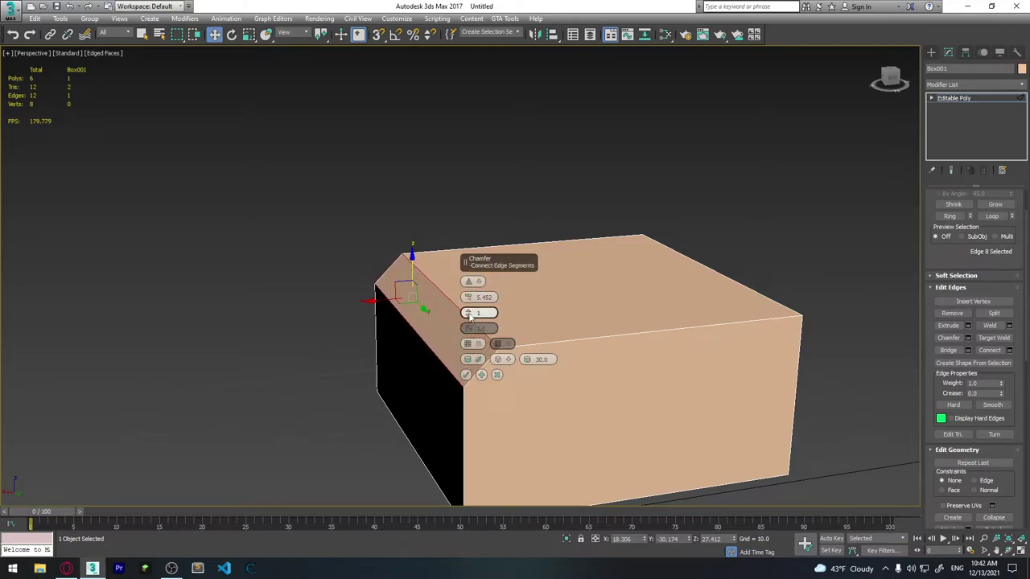
left_click_drag(468, 313, 474, 270)
left_click_drag(467, 313, 467, 315)
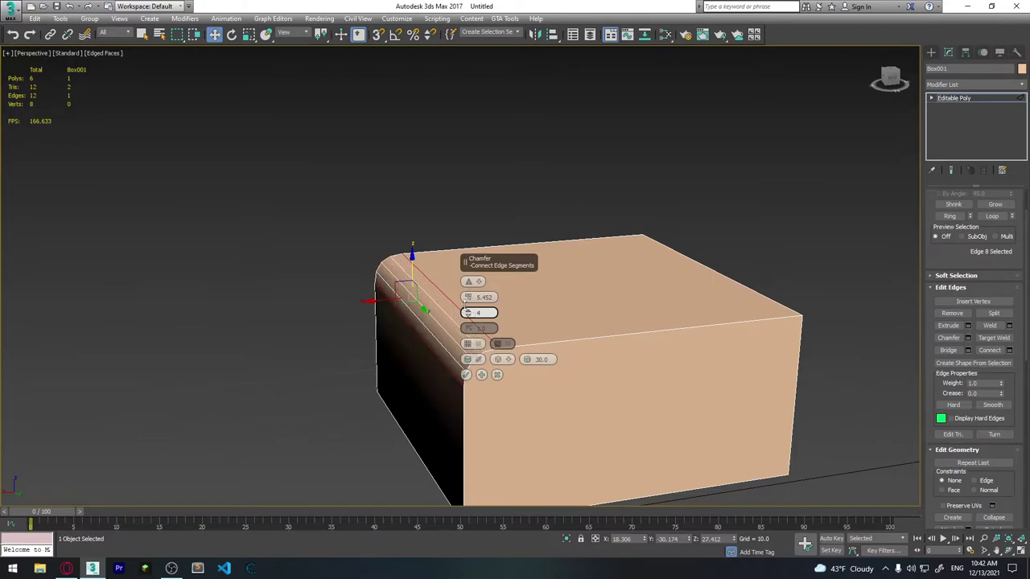
left_click(465, 375)
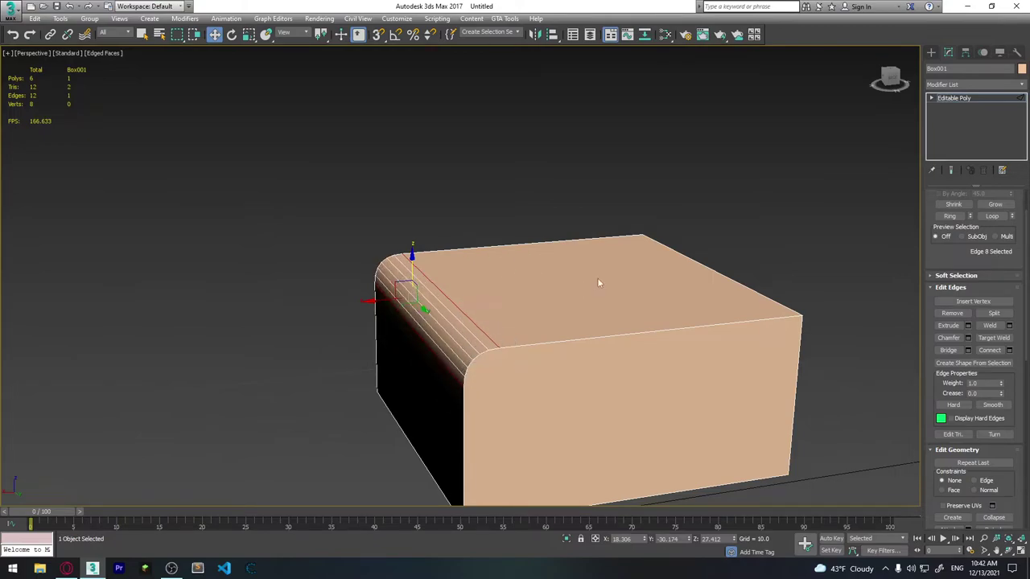
Inspect the rounded edge from several angles, then return to object level.
mouse_move(597, 278)
middle_mouse_down("alt")
mouse_move(572, 265)
mouse_move(580, 291)
mouse_move(597, 292)
mouse_move(604, 239)
mouse_move(544, 345)
mouse_move(587, 364)
mouse_move(547, 333)
mouse_move(550, 367)
mouse_move(547, 354)
mouse_move(579, 354)
middle_mouse_up("alt")
scroll(586, 365, "down", 3)
scroll(550, 367, "up", 3)
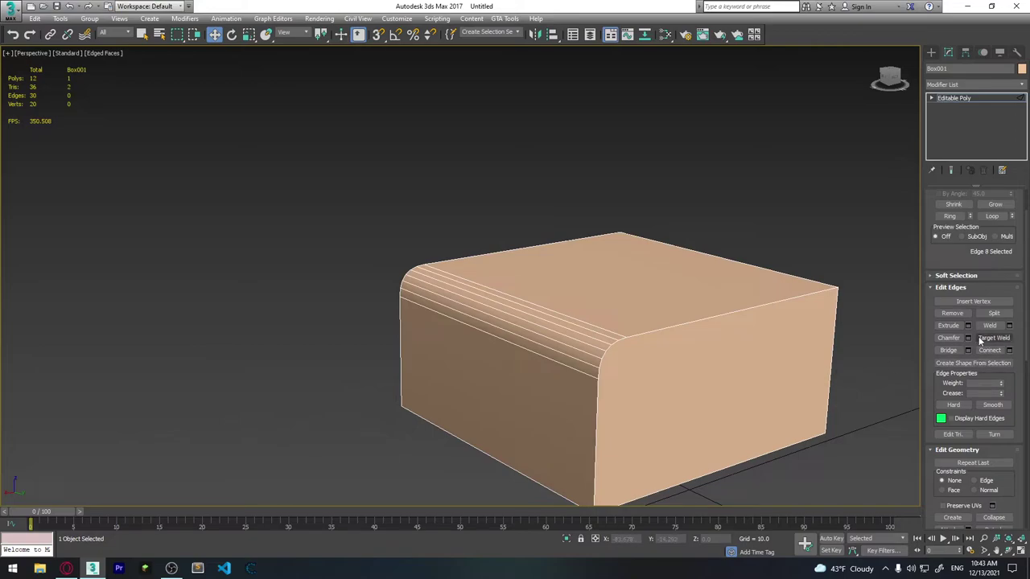
mouse_move(758, 391)
middle_mouse_down("alt")
mouse_move(726, 373)
mouse_move(765, 367)
mouse_move(729, 379)
mouse_move(778, 388)
middle_mouse_up("alt")
scroll(739, 379, "down", 2)
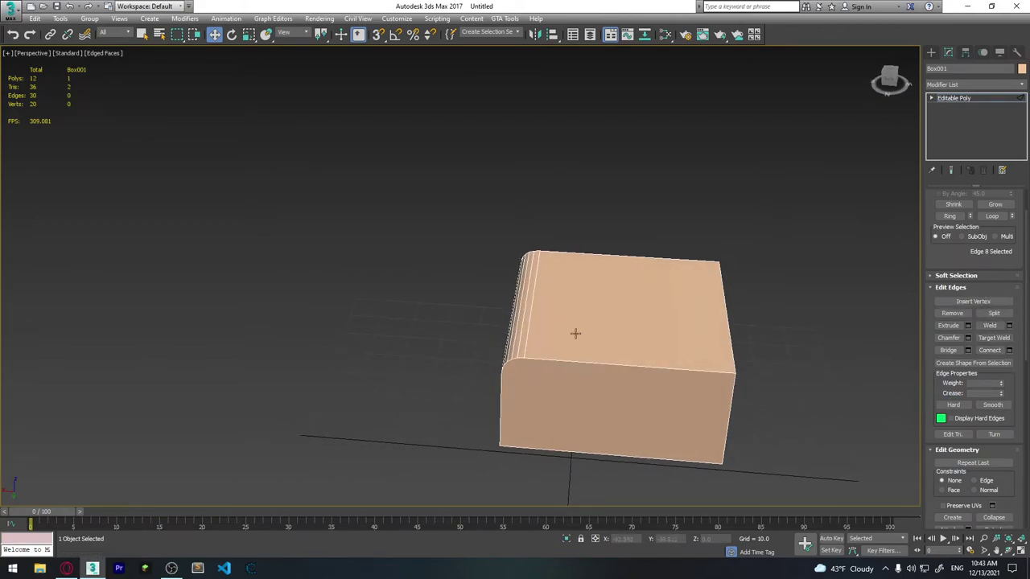
scroll(1006, 288, "up", 2)
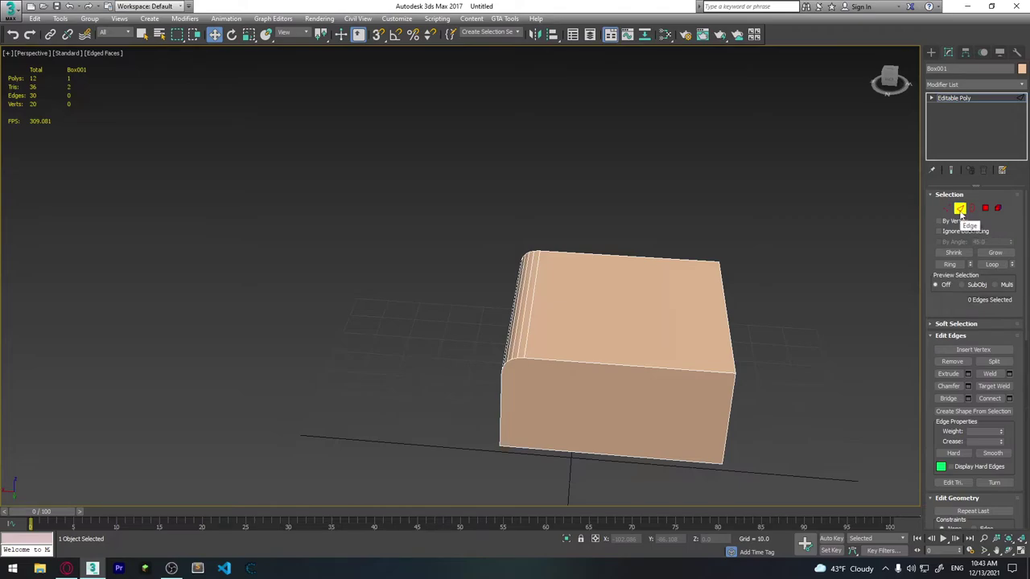
scroll(971, 435, "down", 7)
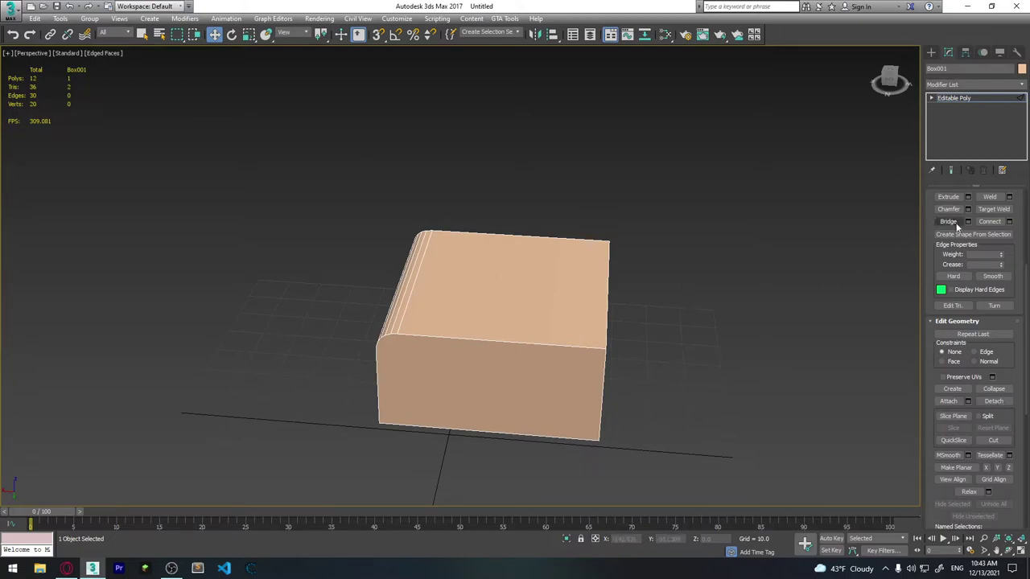
left_click(931, 53)
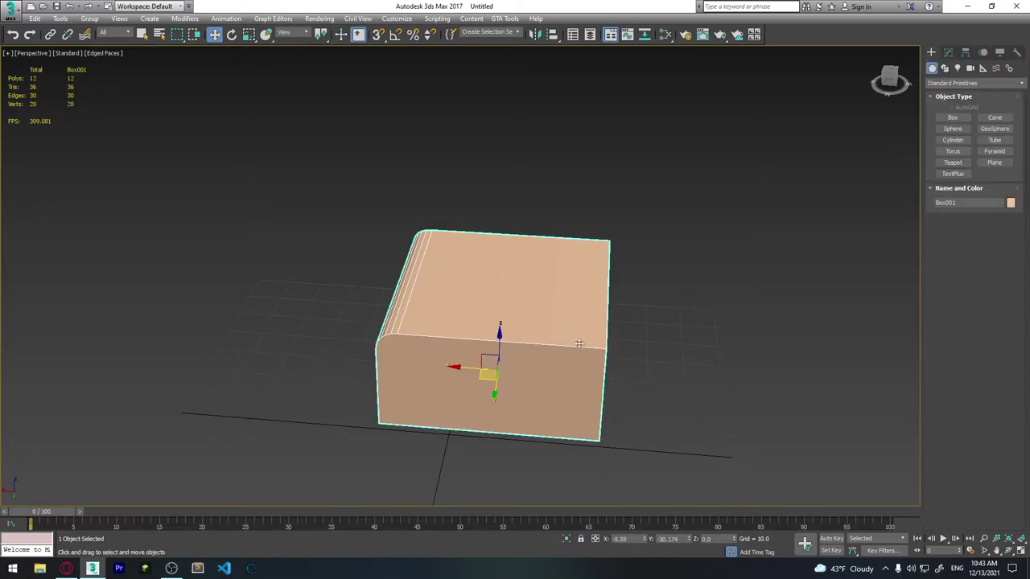
Shift-drag a copy of the rounded box out to the left.
middle_click_drag(466, 405, 485, 387, "alt")
left_click_drag(465, 374, 217, 369, "shift")
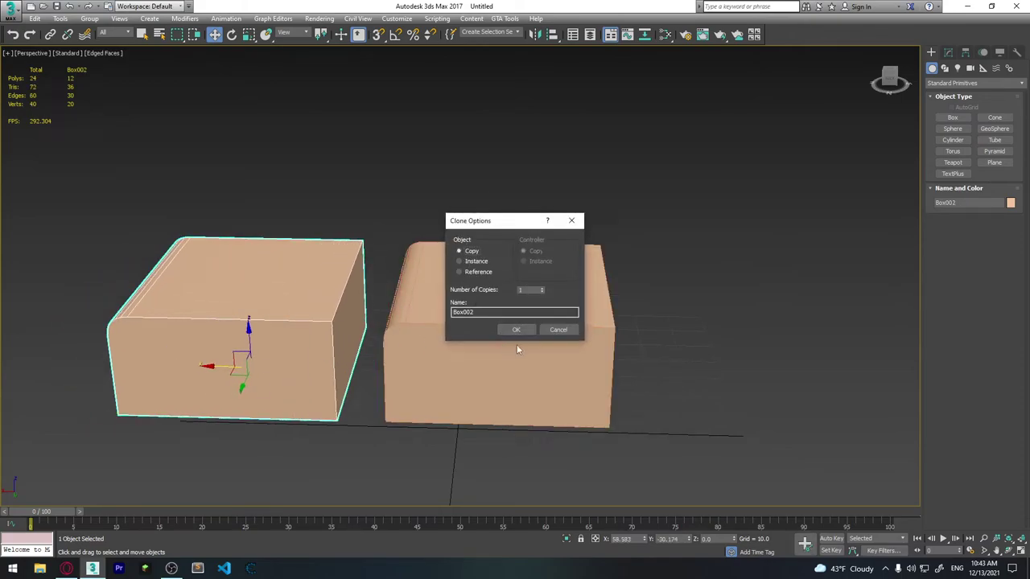
left_click(516, 329)
scroll(491, 317, "down", 4)
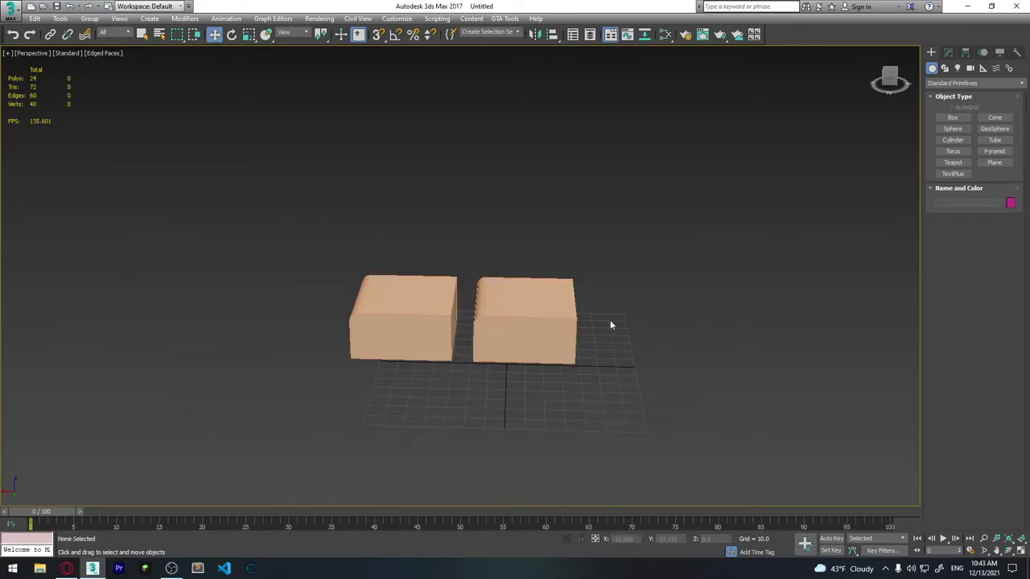
left_click(523, 322)
Attach the left copy into Box001 and nudge the combined object.
left_click(438, 313)
left_click(478, 326)
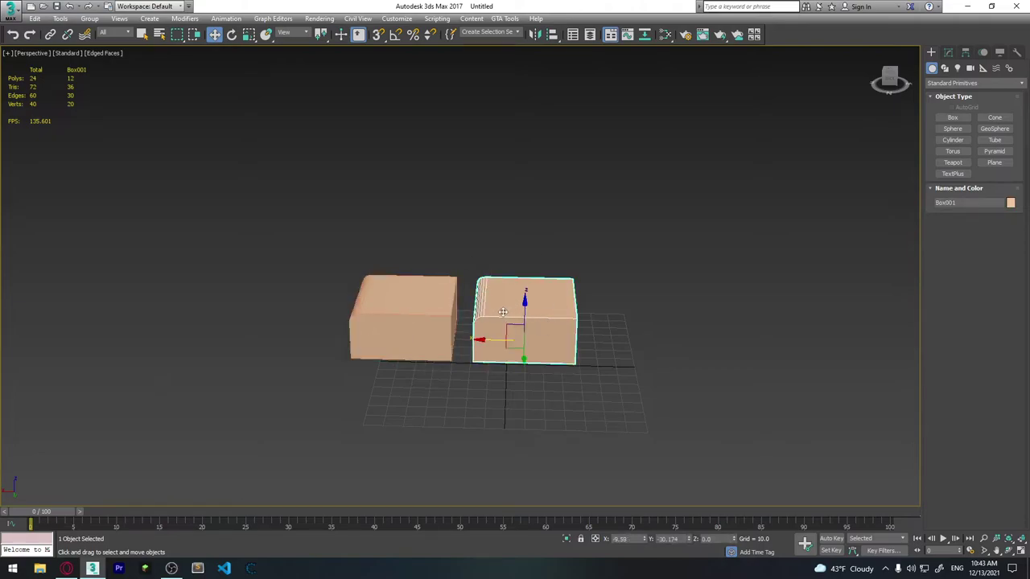
left_click(948, 53)
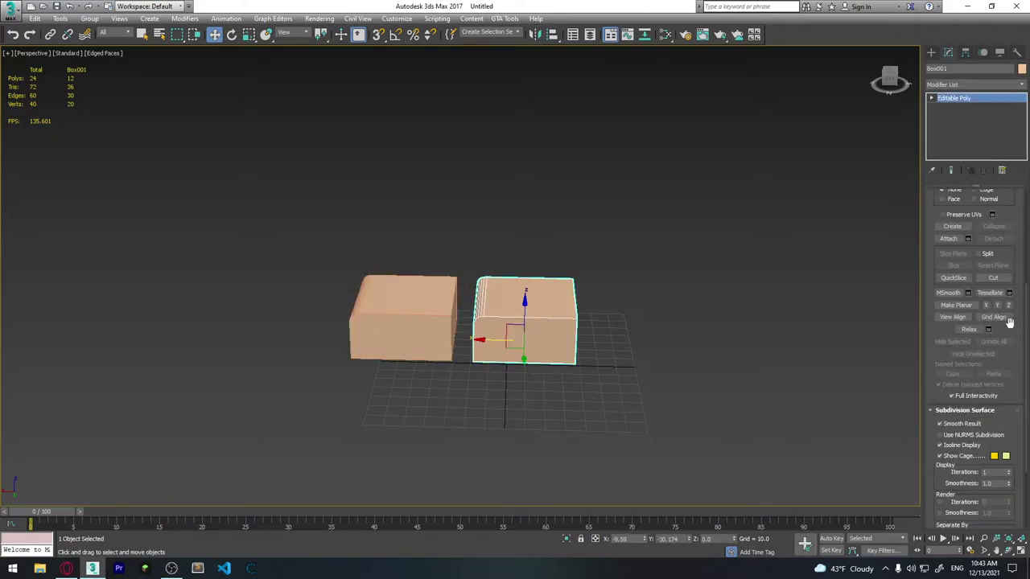
left_click(948, 239)
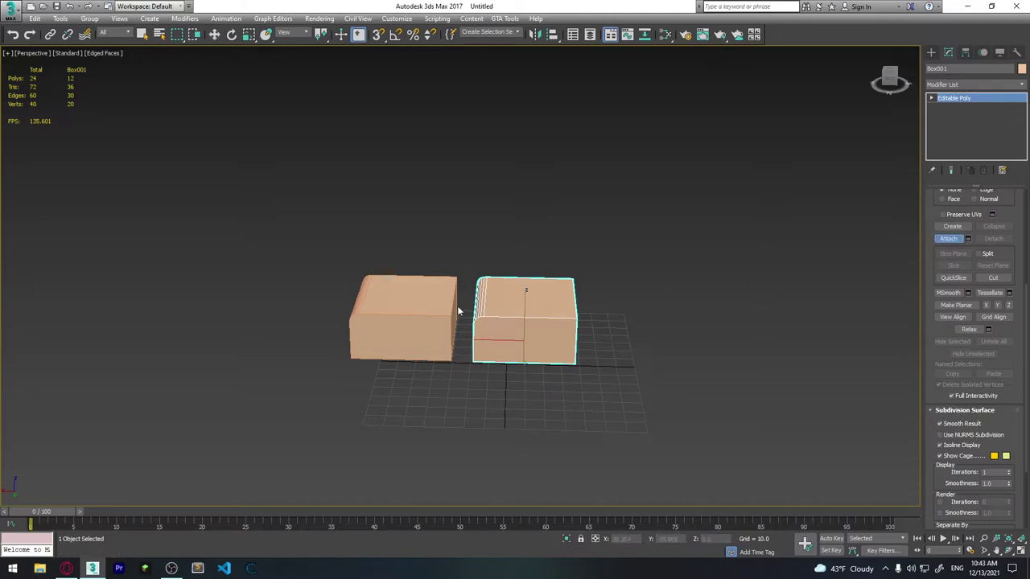
left_click(414, 307)
key("w")
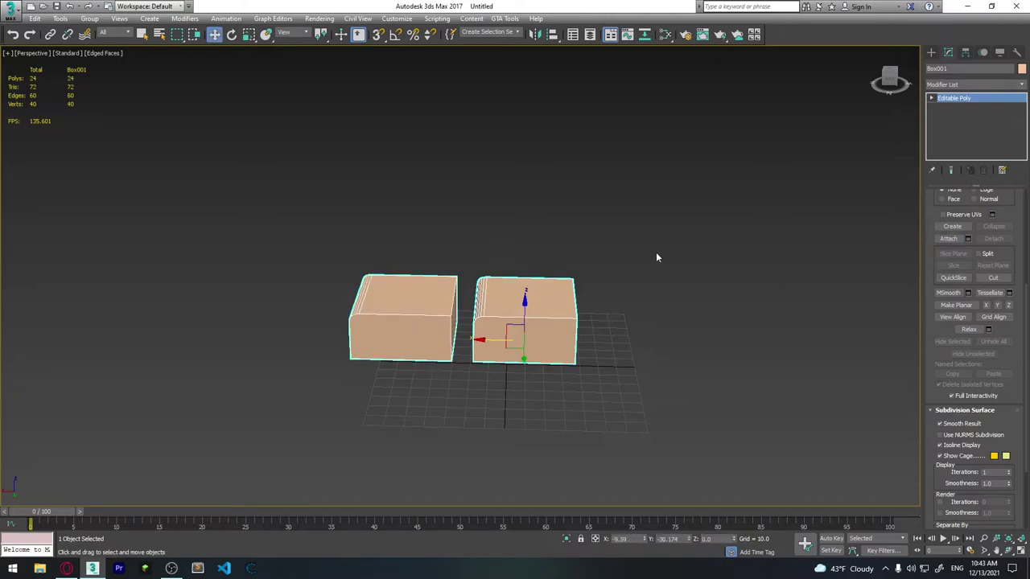
left_click(656, 257)
left_click(515, 324)
mouse_move(515, 324)
left_mouse_down()
mouse_move(492, 342)
mouse_move(629, 359)
left_mouse_up()
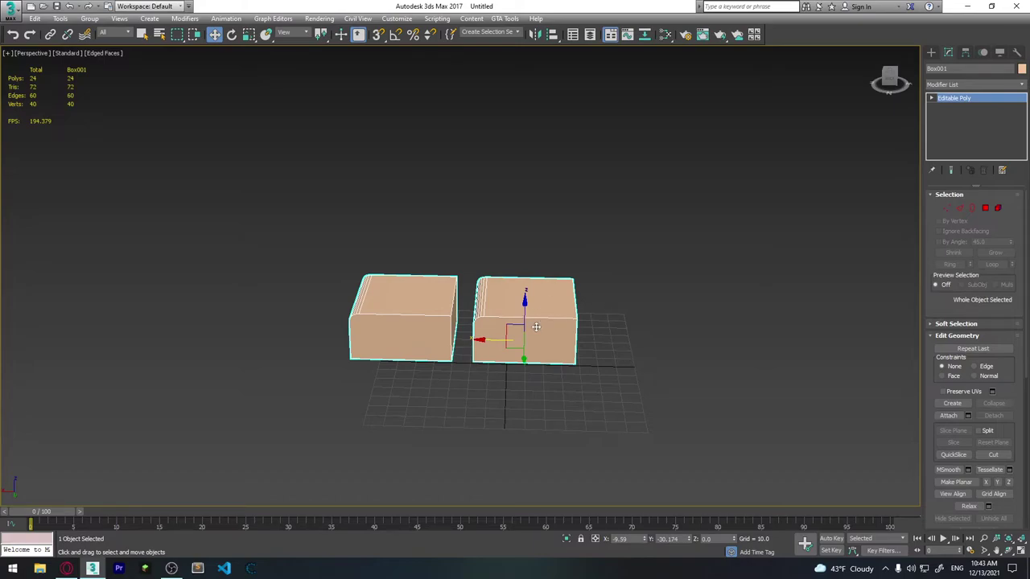
Select the left box element of Box001 in Element mode.
left_click(651, 331)
left_click(525, 315)
left_click(998, 209)
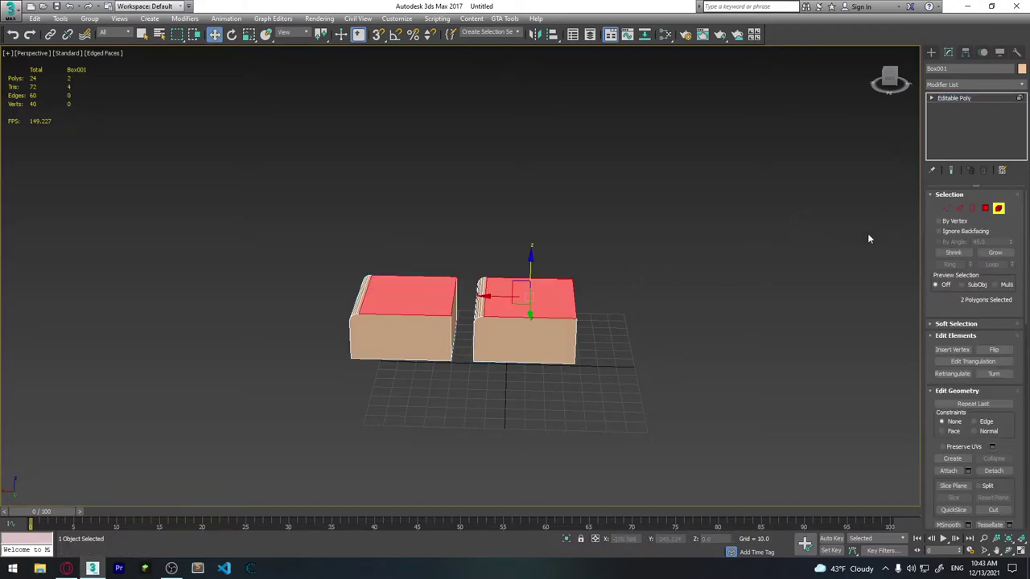
left_click_drag(469, 378, 470, 376)
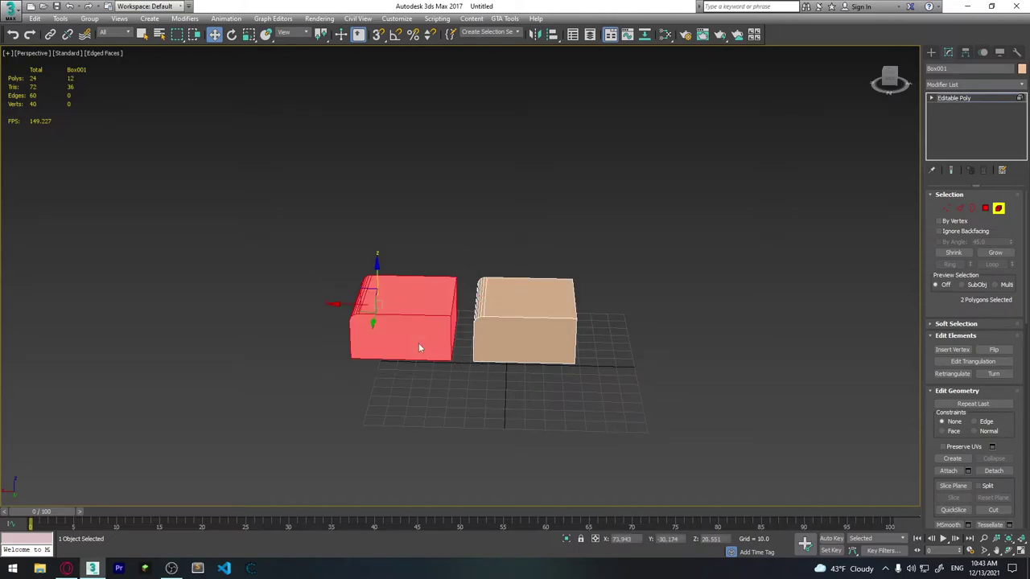
left_click(369, 230)
left_click(395, 330)
left_click(585, 342)
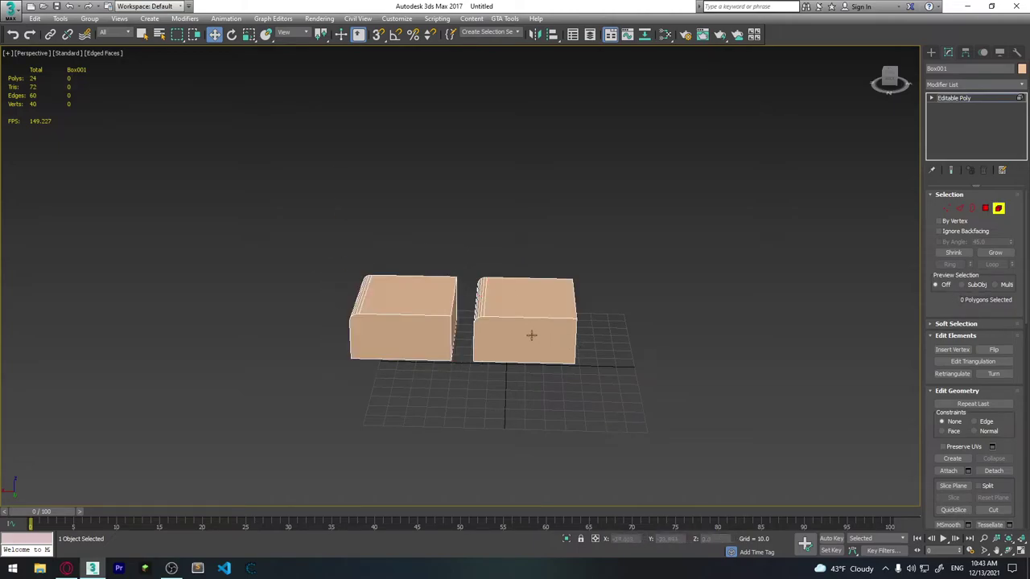
left_click(409, 333)
left_click(476, 334)
left_click(401, 332)
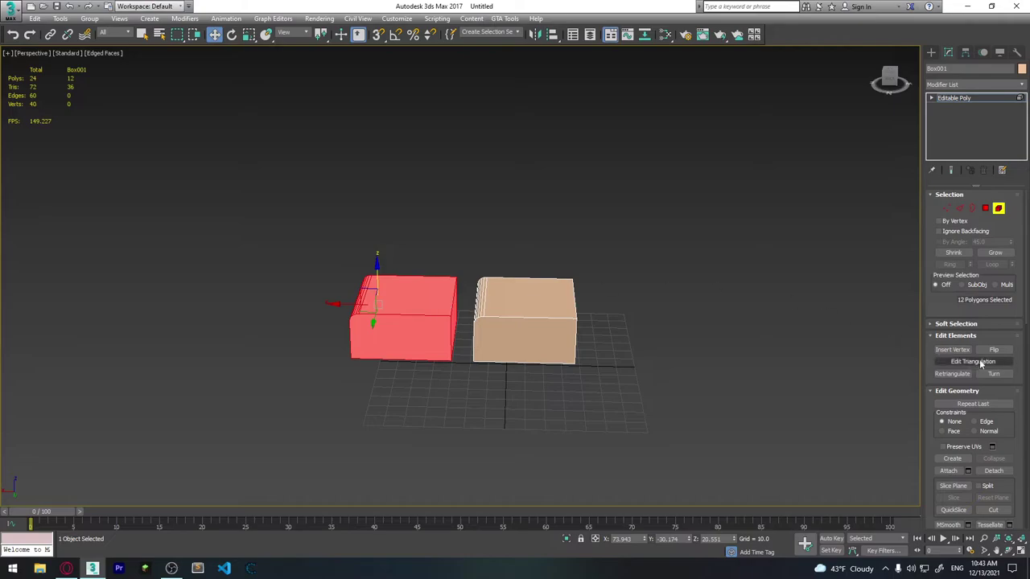
Detach the left element as Object001, exit Element mode and select Object001.
left_click(994, 472)
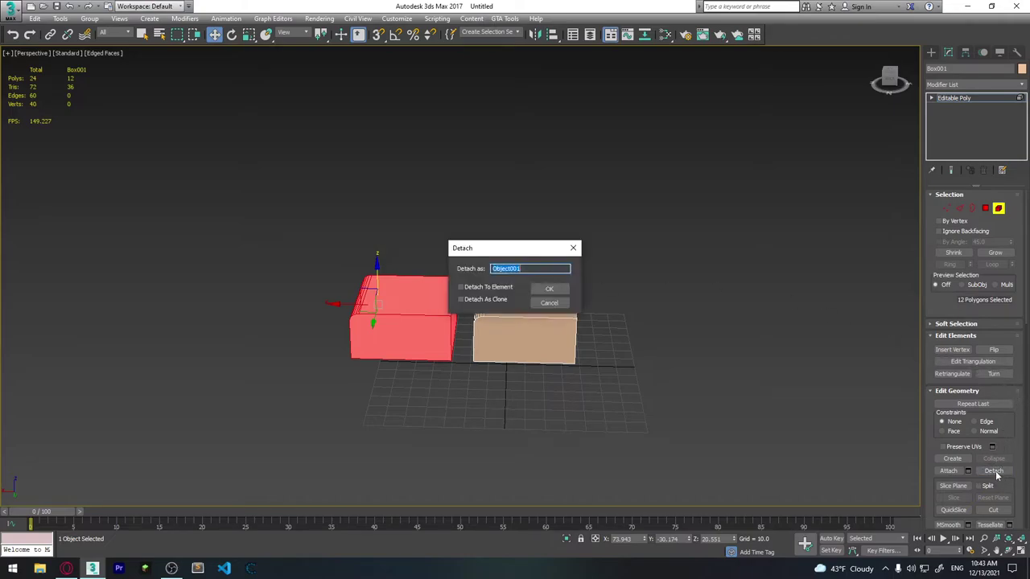
left_click(551, 289)
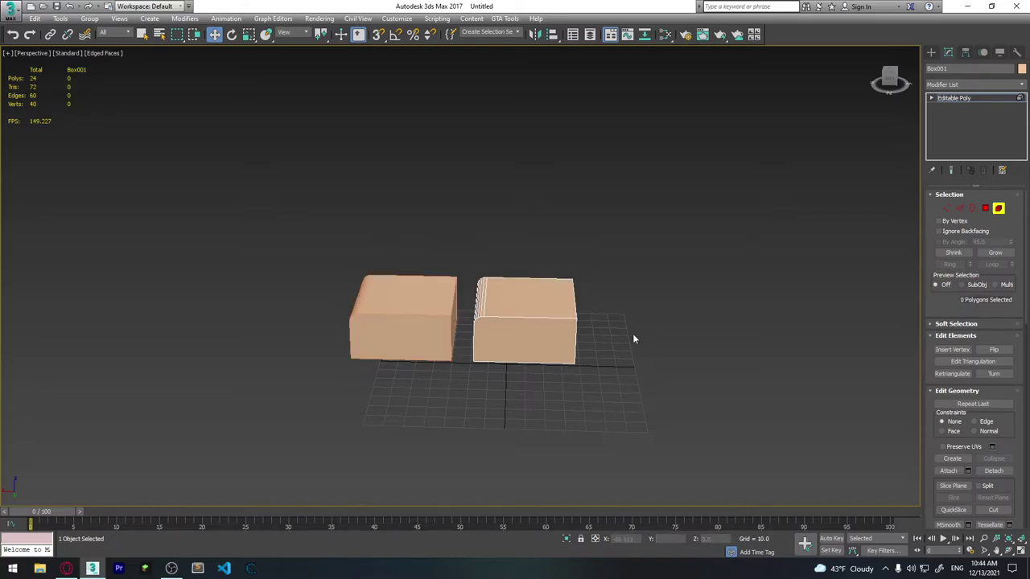
middle_click_drag(547, 311, 581, 285)
left_click(580, 286)
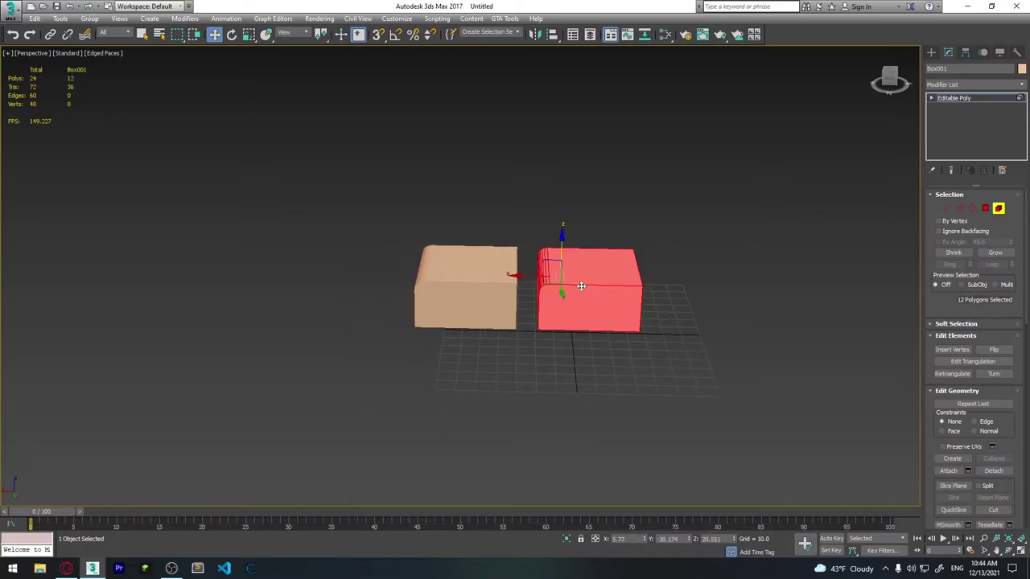
left_click(1005, 210)
left_click(448, 287)
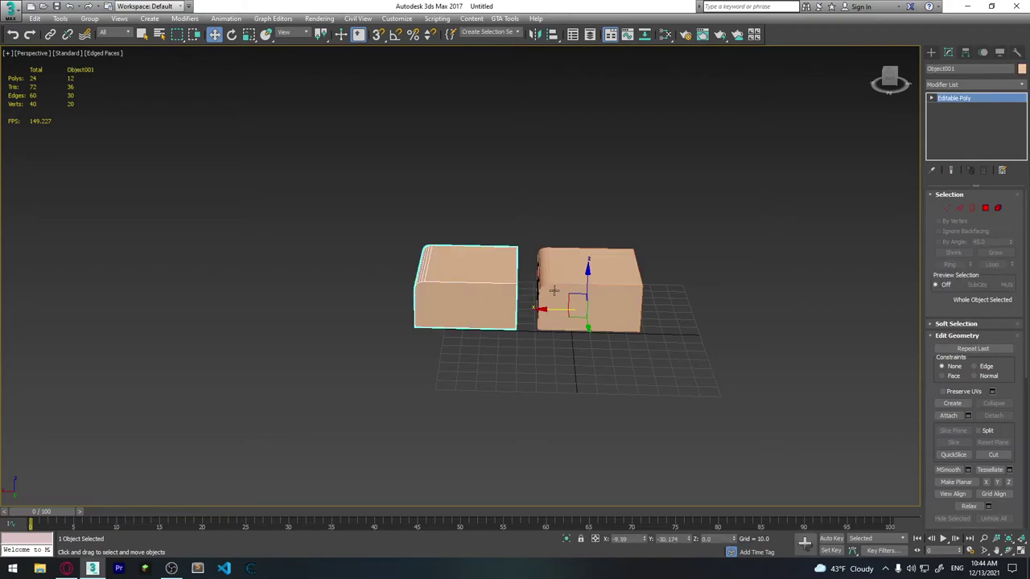
Delete Object001, then remove Box001's front face to open the box.
key("Delete")
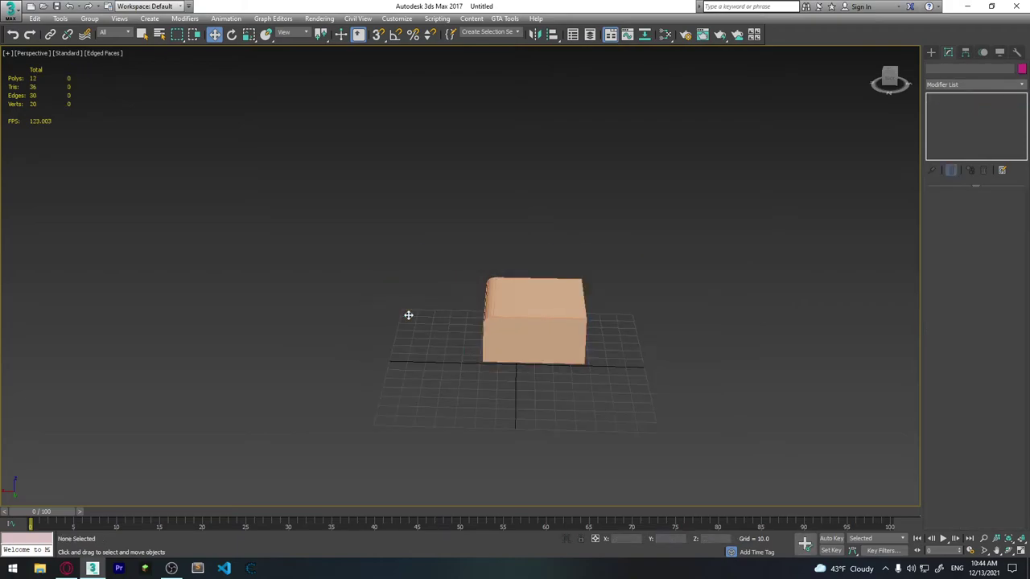
left_click(552, 319)
key("z")
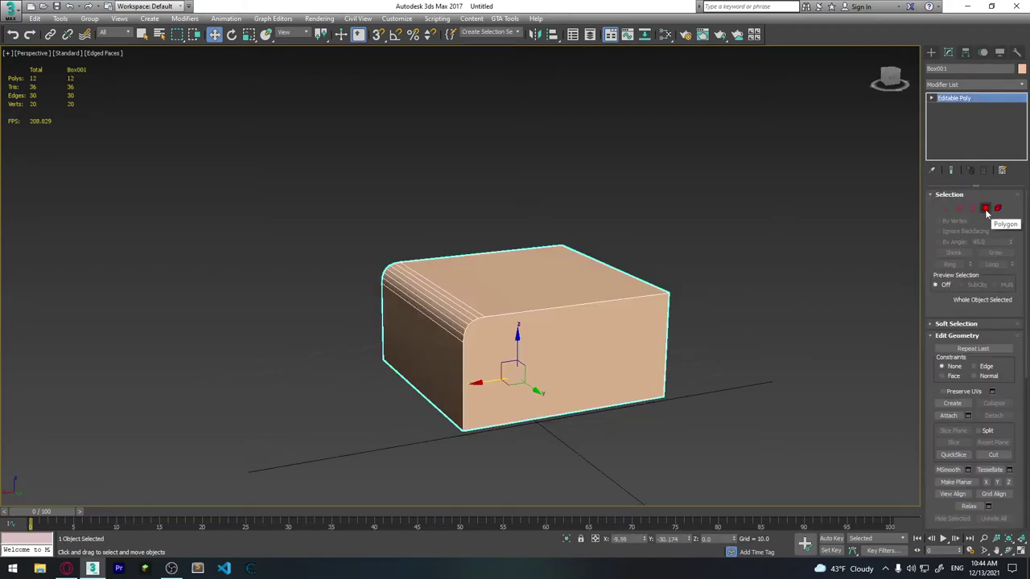
left_click(985, 207)
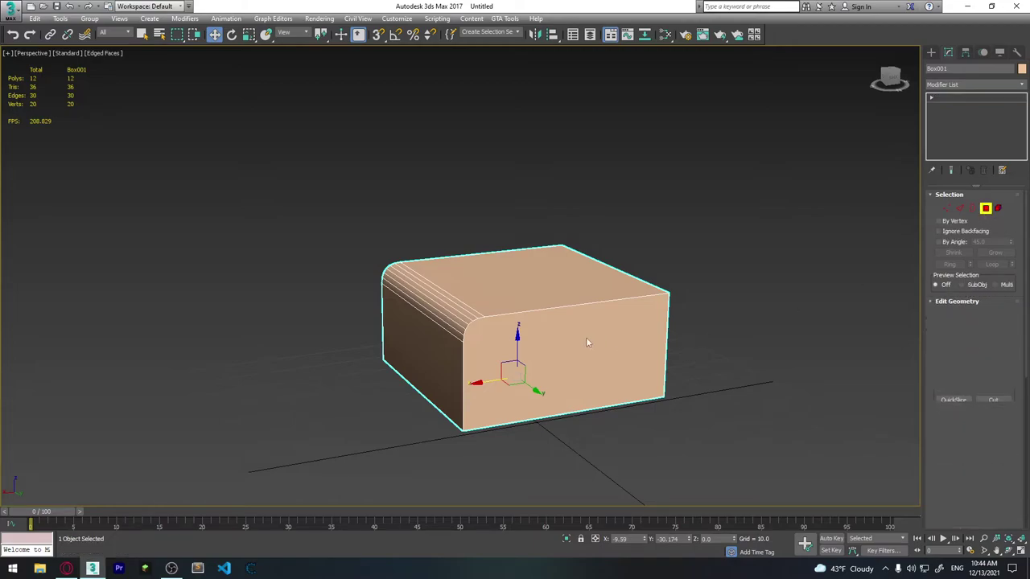
left_click(586, 337)
key("Delete")
mouse_move(710, 336)
middle_mouse_down("alt")
mouse_move(703, 302)
mouse_move(741, 324)
middle_mouse_up("alt")
left_click(973, 209)
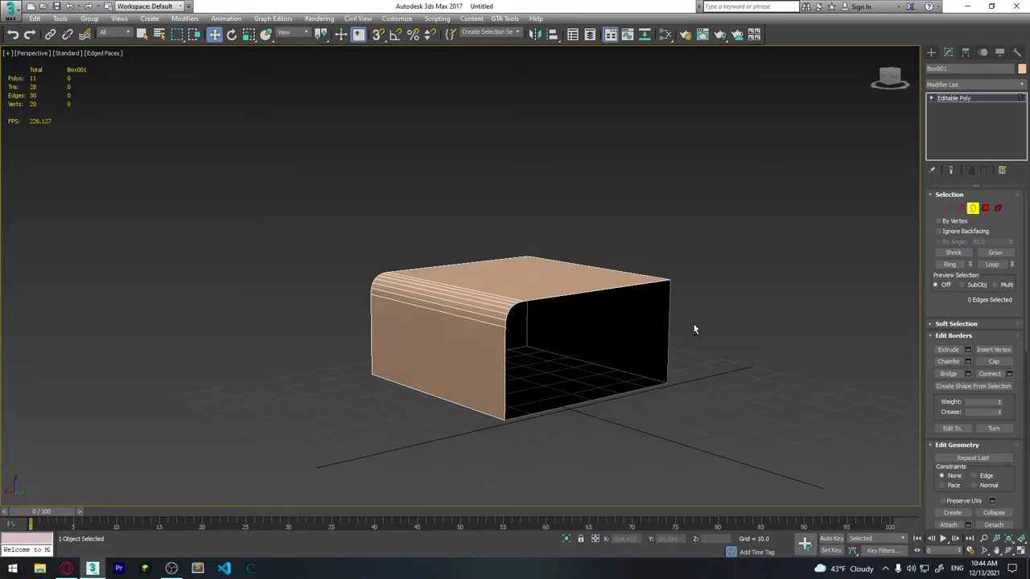
Select the open-end border and Shift-drag out two new duct sections, raising the first upward.
mouse_move(694, 328)
middle_mouse_down("alt")
mouse_move(598, 319)
mouse_move(620, 352)
mouse_move(437, 286)
middle_mouse_up("alt")
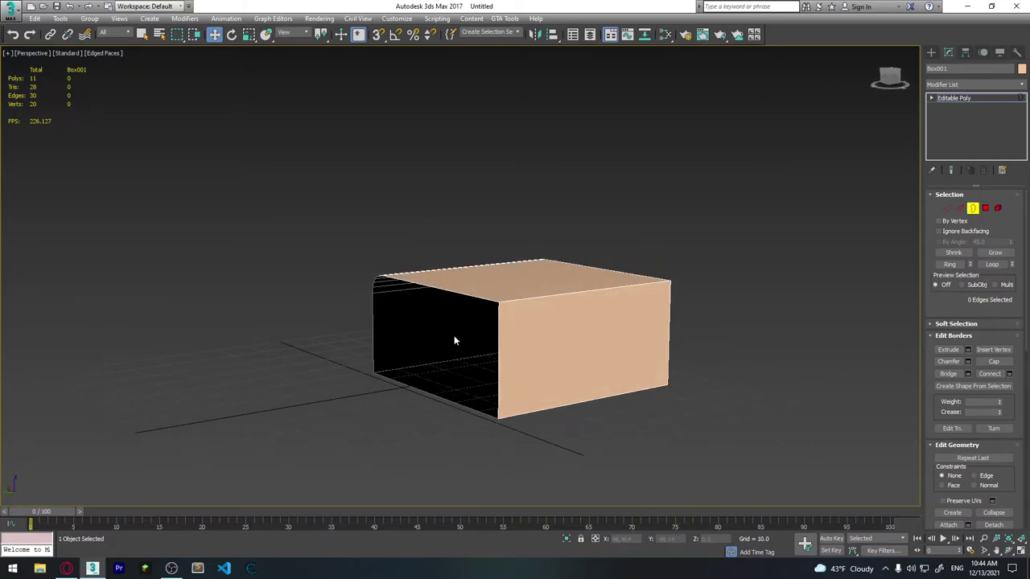
middle_click_drag(455, 341, 521, 344, "alt")
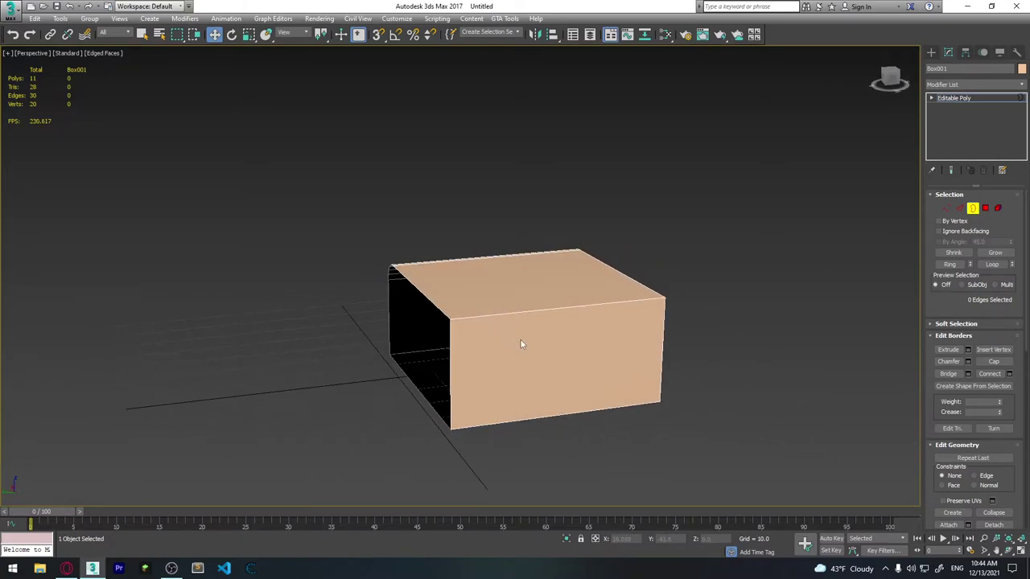
left_click(431, 307)
mouse_move(410, 421)
middle_mouse_down("alt")
mouse_move(549, 405)
mouse_move(598, 416)
mouse_move(558, 404)
middle_mouse_up("alt")
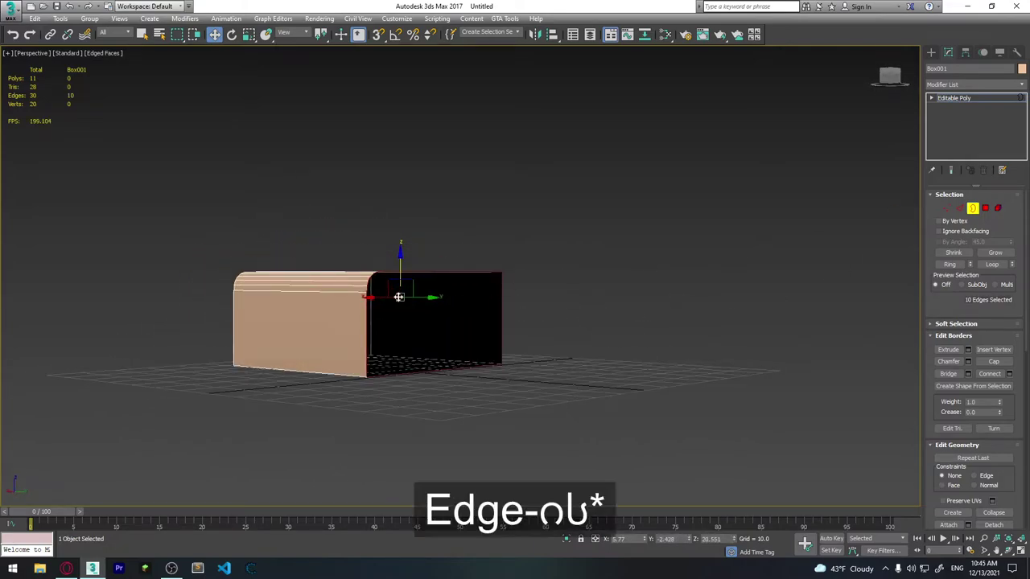
mouse_move(416, 324)
middle_mouse_down("alt")
mouse_move(486, 340)
mouse_move(435, 299)
middle_mouse_up("alt")
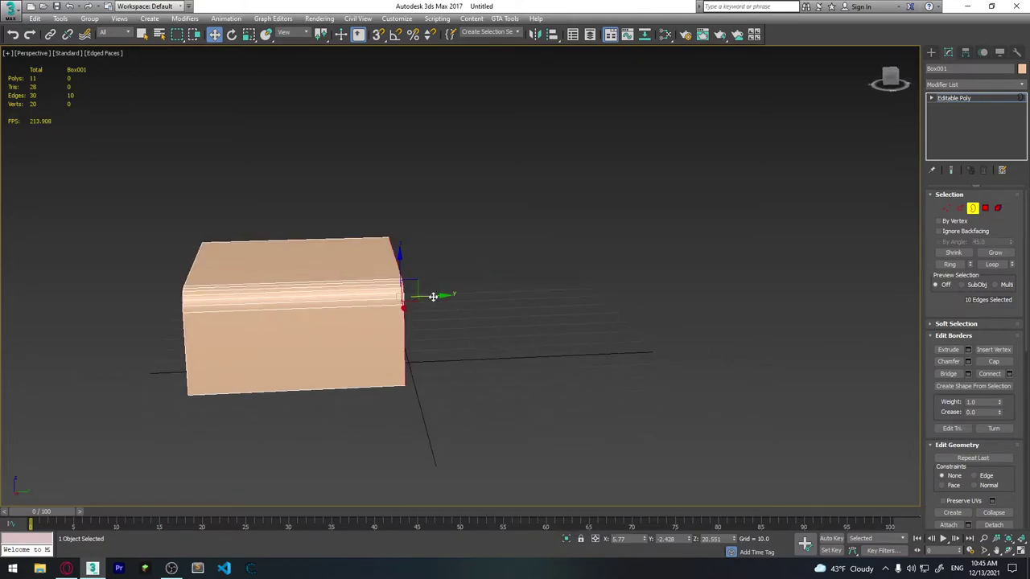
left_click_drag(434, 300, 521, 292, "shift")
left_click_drag(493, 258, 497, 201)
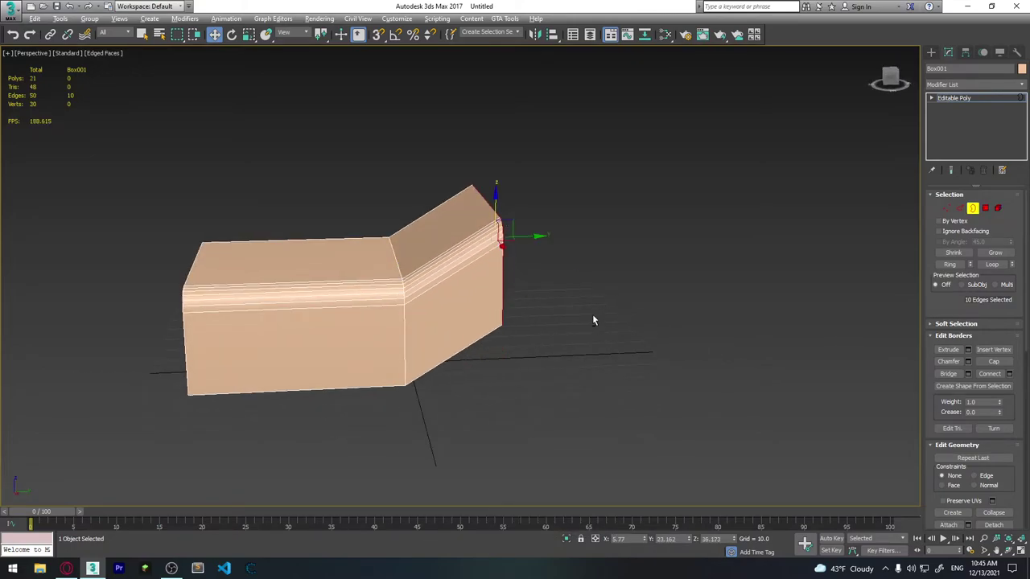
mouse_move(593, 320)
middle_mouse_down("alt")
mouse_move(505, 294)
mouse_move(543, 280)
middle_mouse_up("alt")
left_click_drag(533, 235, 706, 234, "shift")
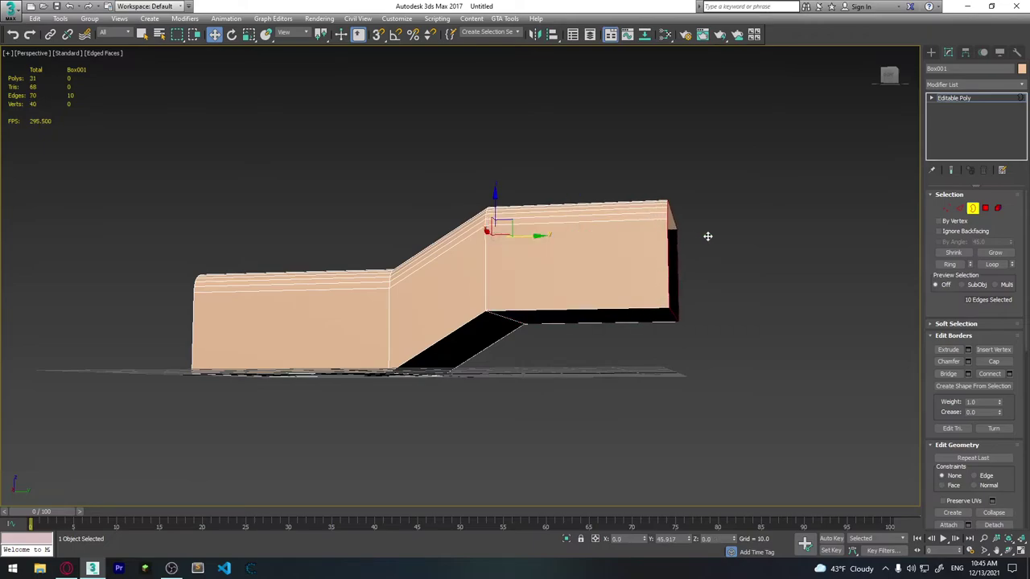
mouse_move(706, 234)
middle_mouse_down("alt")
mouse_move(628, 379)
mouse_move(545, 319)
mouse_move(515, 337)
mouse_move(669, 329)
mouse_move(701, 338)
mouse_move(646, 347)
middle_mouse_up("alt")
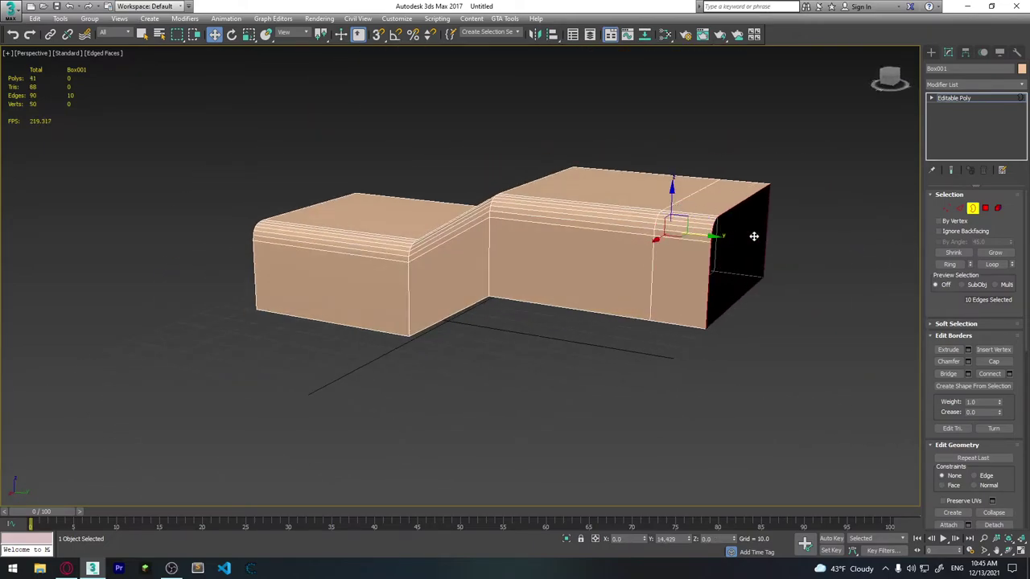
Shift-rotate the end border into a tilted section, then lift and extend it upward.
key("e")
mouse_move(758, 215)
left_mouse_down("shift")
mouse_move(696, 179)
mouse_move(727, 172)
left_mouse_up("shift")
key("w")
mouse_move(726, 172)
middle_mouse_down("alt")
mouse_move(829, 275)
mouse_move(801, 282)
middle_mouse_up("alt")
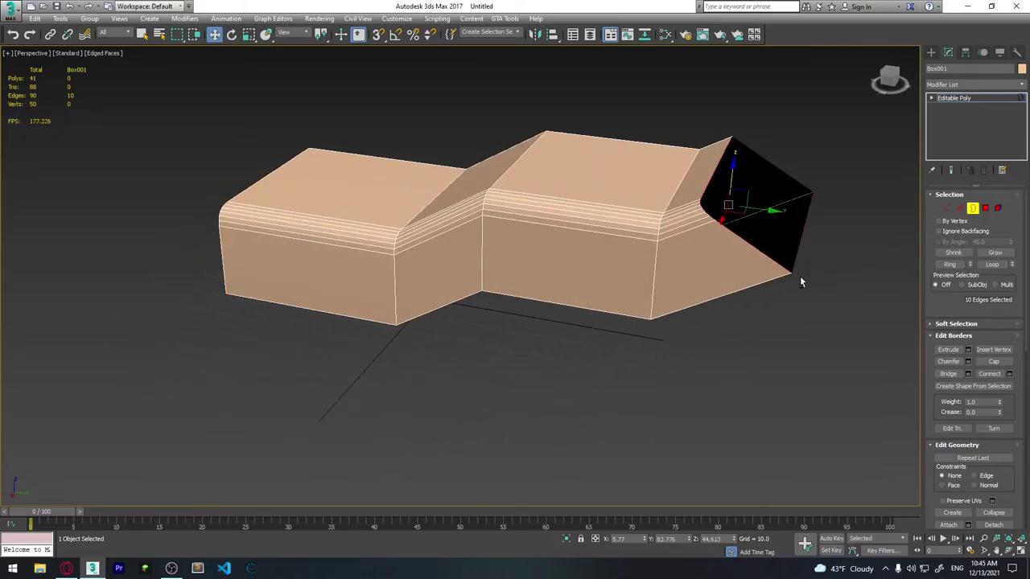
mouse_move(786, 234)
middle_mouse_down("alt")
mouse_move(801, 263)
mouse_move(750, 241)
middle_mouse_up("alt")
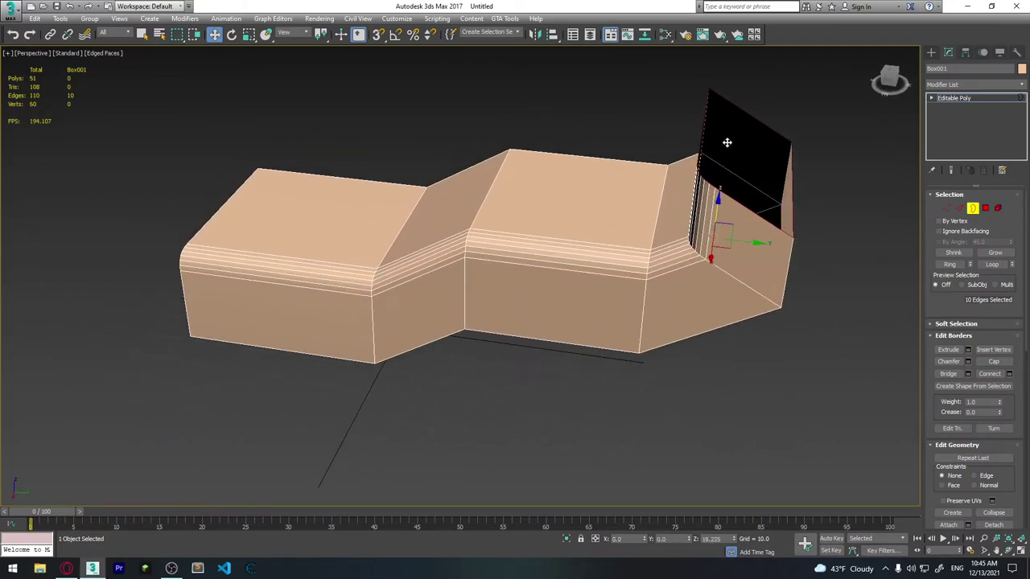
left_click_drag(715, 211, 732, 127, "shift")
scroll(731, 126, "down", 5)
mouse_move(732, 126)
middle_mouse_down("alt")
mouse_move(756, 217)
mouse_move(849, 271)
mouse_move(747, 326)
mouse_move(773, 294)
mouse_move(786, 227)
middle_mouse_up("alt")
Rotate the end border so the final section angles upward, then deselect the edges.
scroll(786, 228, "up", 3)
key("e")
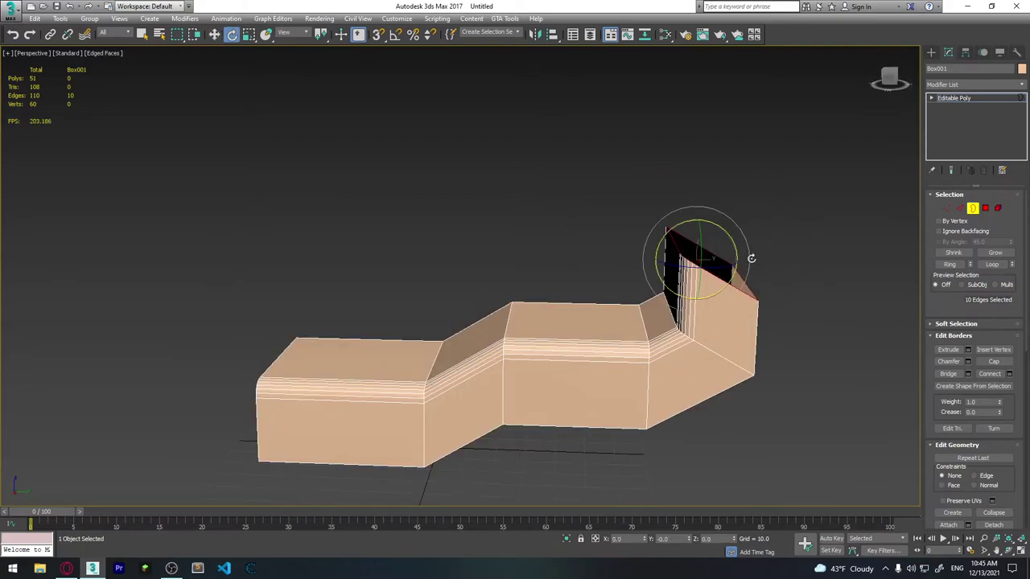
left_click_drag(749, 257, 731, 219)
mouse_move(731, 219)
middle_mouse_down("alt")
mouse_move(700, 334)
mouse_move(658, 331)
mouse_move(803, 366)
mouse_move(746, 277)
middle_mouse_up("alt")
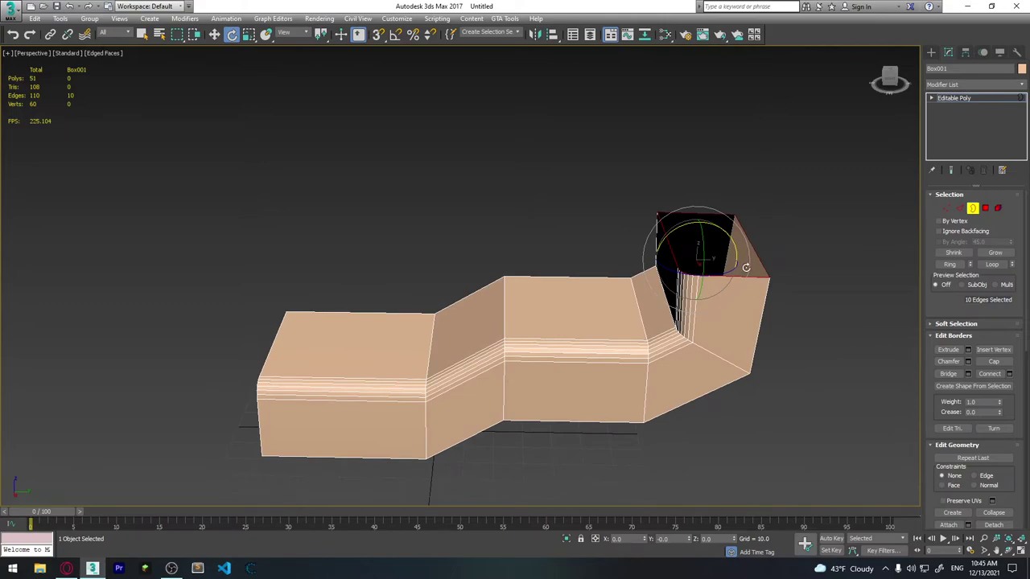
left_click(669, 408)
middle_click_drag(663, 404, 974, 210, "alt")
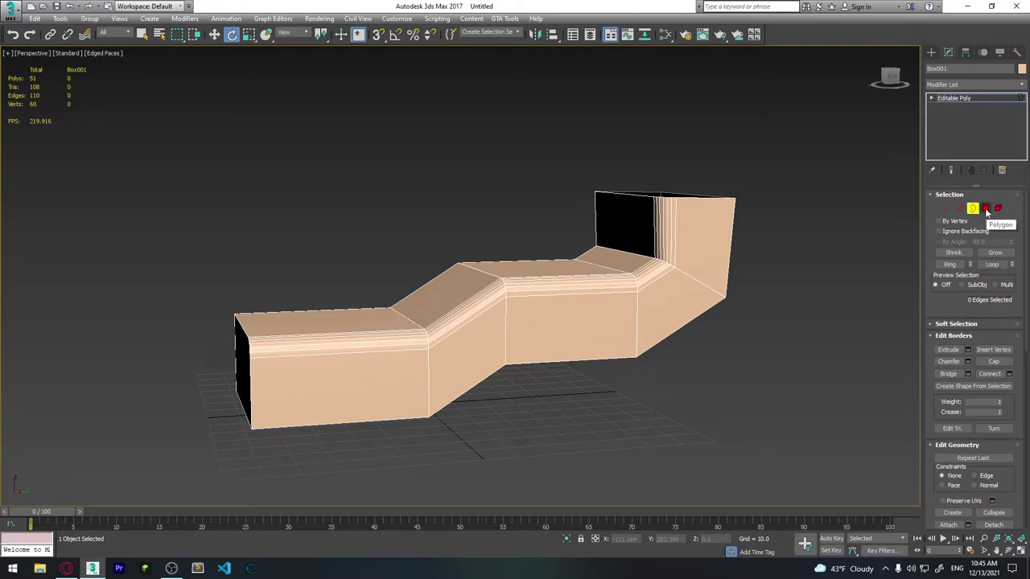
In Polygon mode, select the open end face of the left duct section.
left_click(986, 208)
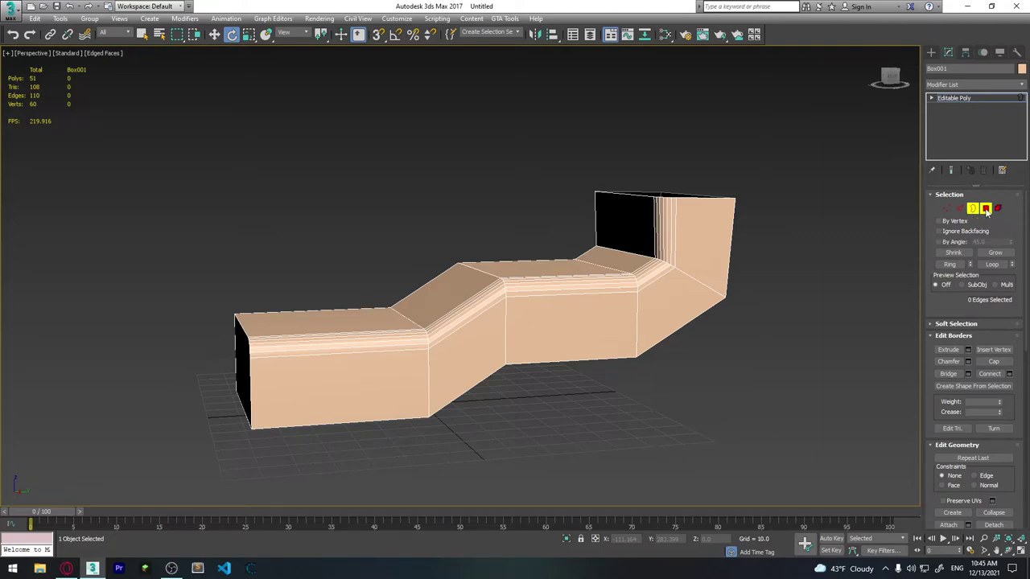
left_click(391, 339)
middle_click_drag(445, 377, 442, 292, "alt")
left_click(365, 299)
mouse_move(365, 298)
middle_mouse_down("alt")
mouse_move(452, 317)
mouse_move(437, 324)
mouse_move(523, 321)
mouse_move(360, 328)
middle_mouse_up("alt")
left_click(308, 310)
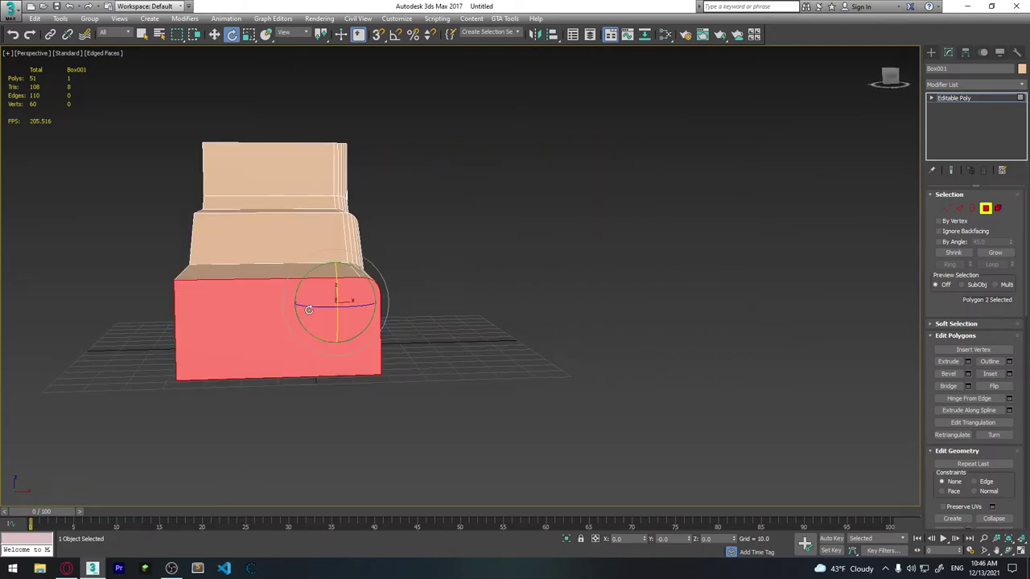
mouse_move(297, 286)
middle_mouse_down("alt")
mouse_move(368, 350)
mouse_move(330, 324)
mouse_move(602, 358)
mouse_move(611, 338)
middle_mouse_up("alt")
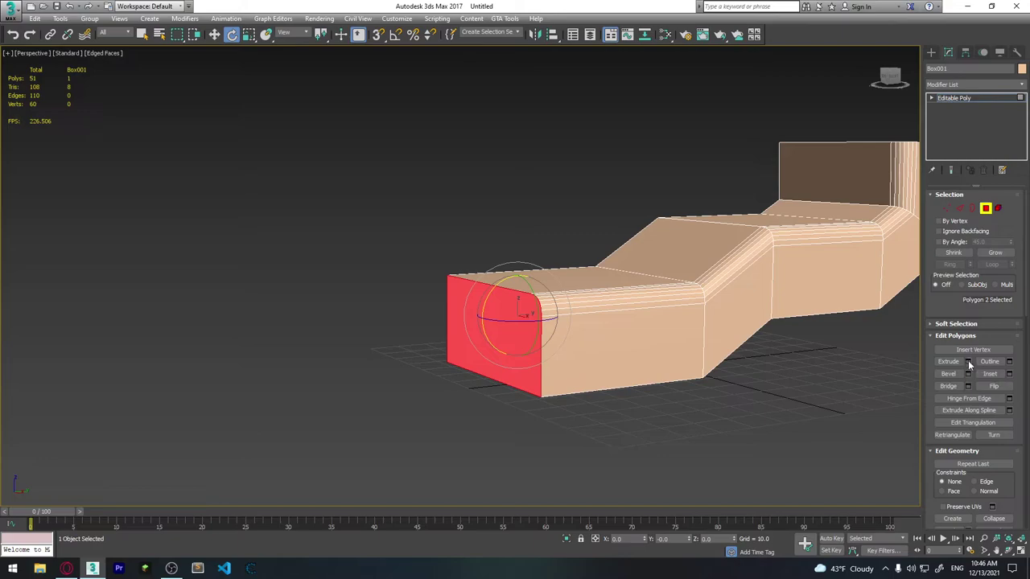
Extrude the end face, then bevel it with Height -3.065 and Outline -2.742.
left_click(968, 362)
mouse_move(574, 299)
middle_mouse_down("alt")
mouse_move(471, 310)
mouse_move(439, 159)
mouse_move(489, 402)
middle_mouse_up("alt")
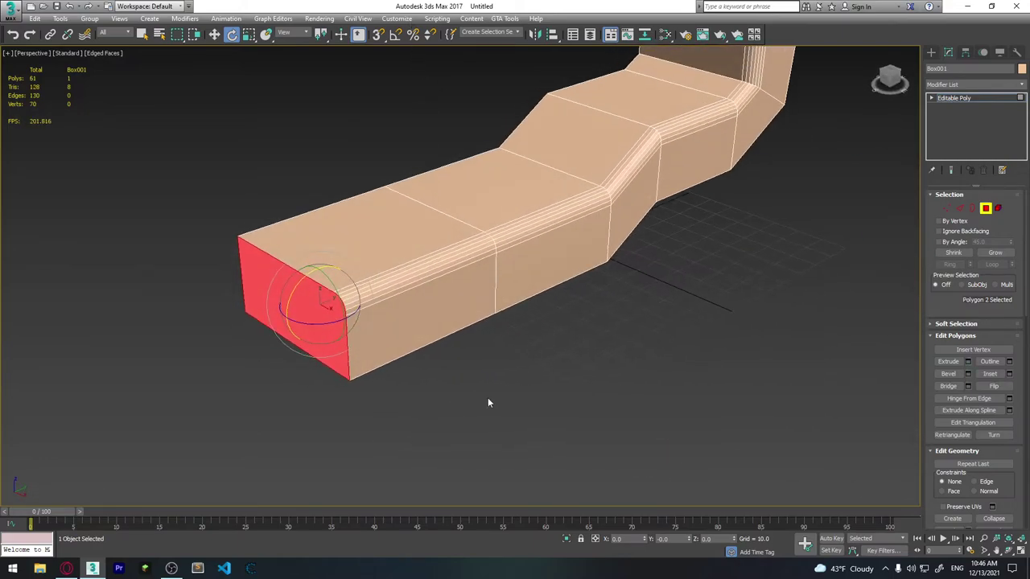
left_click(968, 373)
mouse_move(820, 390)
middle_mouse_down("alt")
mouse_move(361, 348)
mouse_move(502, 239)
mouse_move(483, 274)
middle_mouse_up("alt")
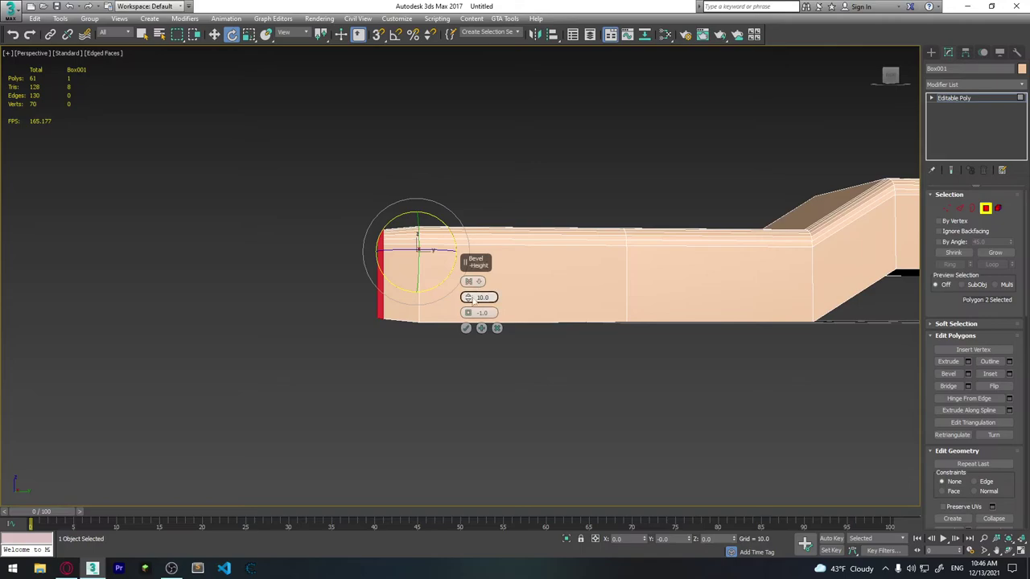
mouse_move(470, 299)
left_mouse_down()
mouse_move(475, 406)
mouse_move(448, 363)
left_mouse_up()
mouse_move(448, 362)
middle_mouse_down("alt")
mouse_move(427, 315)
mouse_move(467, 299)
middle_mouse_up("alt")
left_click_drag(468, 297, 465, 320)
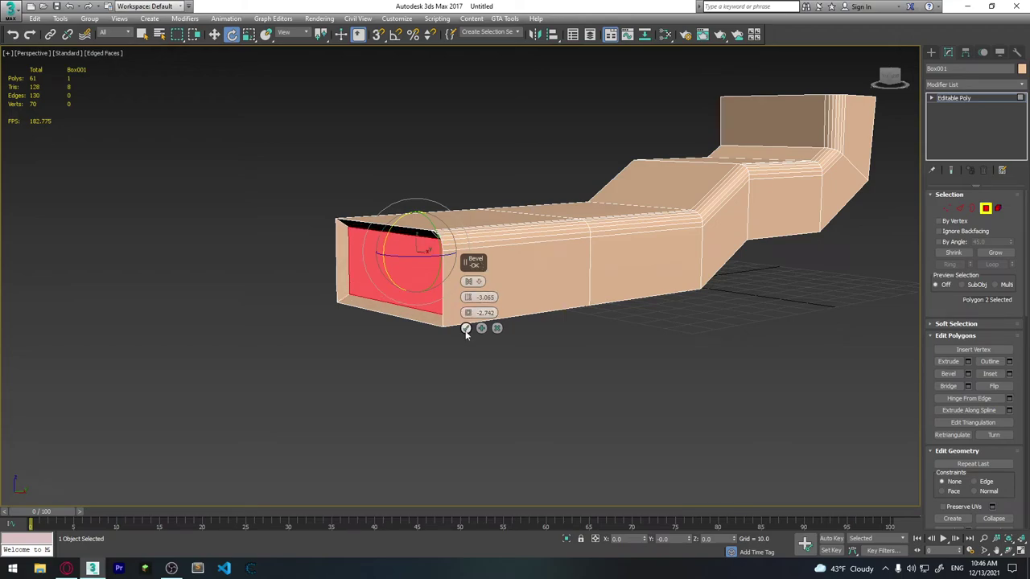
left_click(465, 327)
mouse_move(448, 312)
middle_mouse_down("alt")
mouse_move(460, 276)
mouse_move(484, 285)
middle_mouse_up("alt")
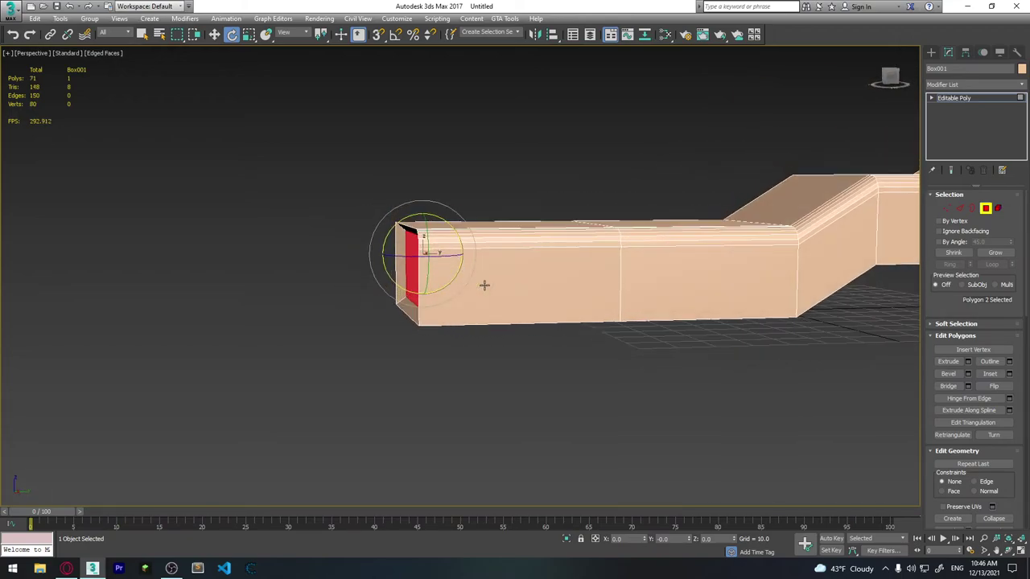
Extrude the left end face 59.648 units into a narrower sleeve, then deselect it.
left_click(968, 361)
mouse_move(476, 268)
middle_mouse_down("alt")
mouse_move(406, 250)
mouse_move(354, 267)
middle_mouse_up("alt")
left_click(465, 313)
left_click(529, 350)
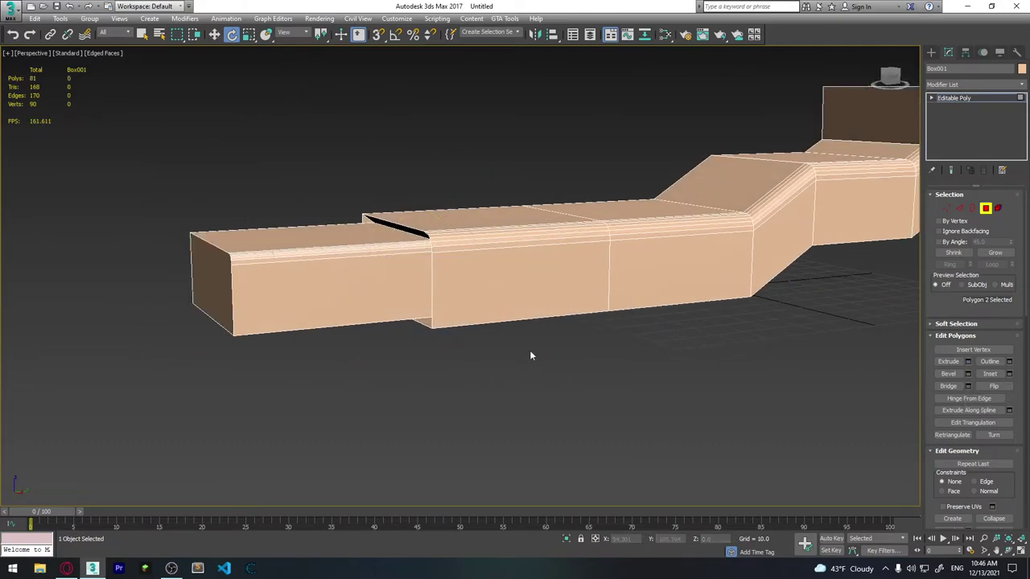
mouse_move(530, 350)
middle_mouse_down("alt")
mouse_move(442, 246)
mouse_move(443, 263)
mouse_move(473, 254)
mouse_move(478, 281)
mouse_move(494, 268)
middle_mouse_up("alt")
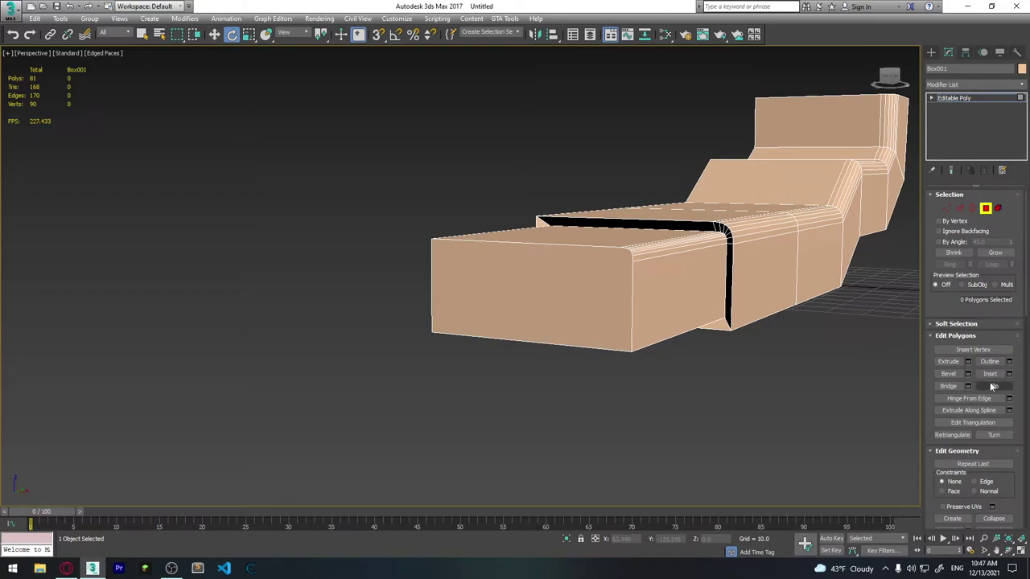
middle_click_drag(708, 273, 730, 284, "alt")
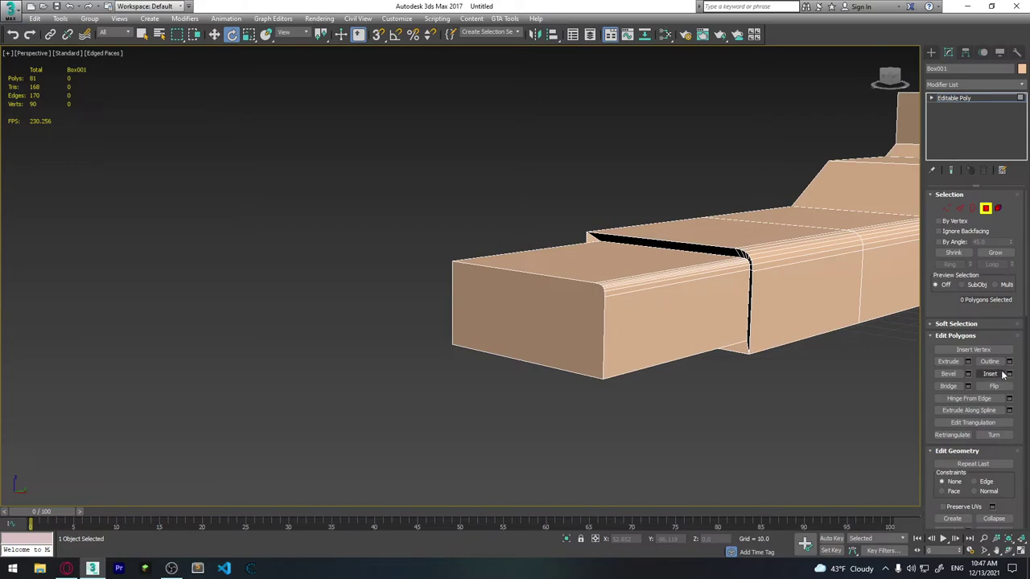
left_click(552, 320)
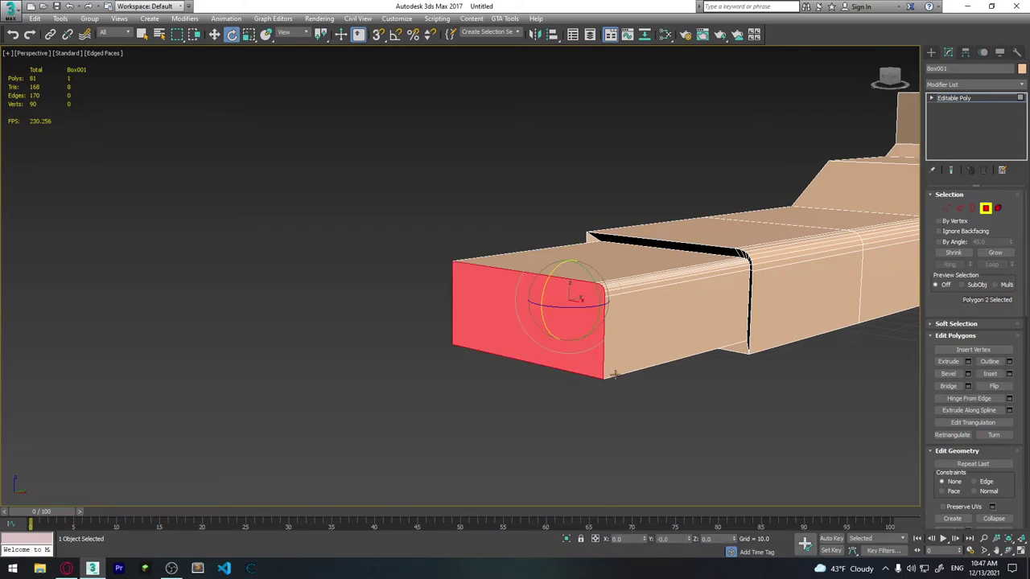
left_click(1011, 374)
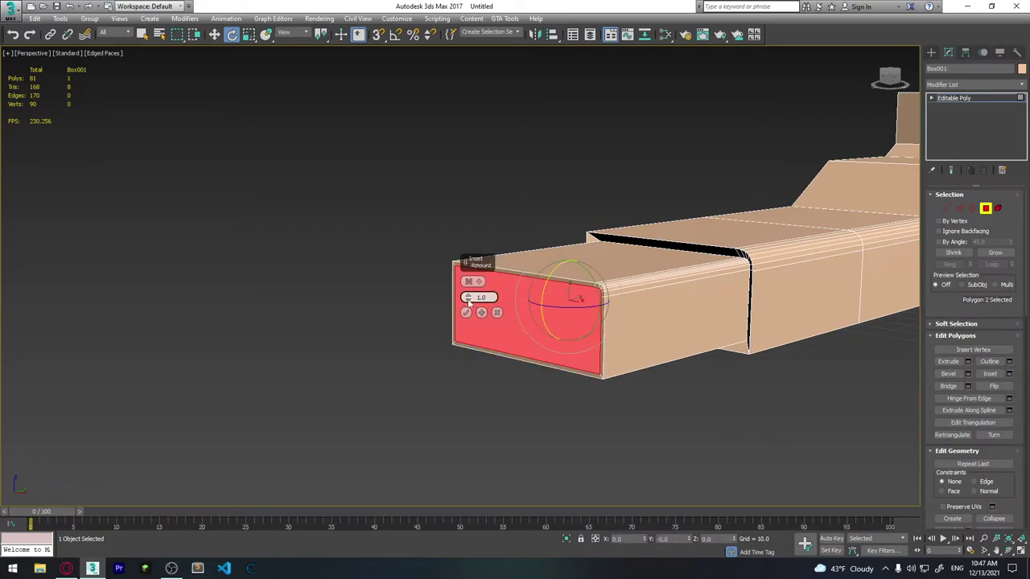
mouse_move(468, 297)
left_mouse_down()
mouse_move(476, 322)
mouse_move(620, 315)
left_mouse_up()
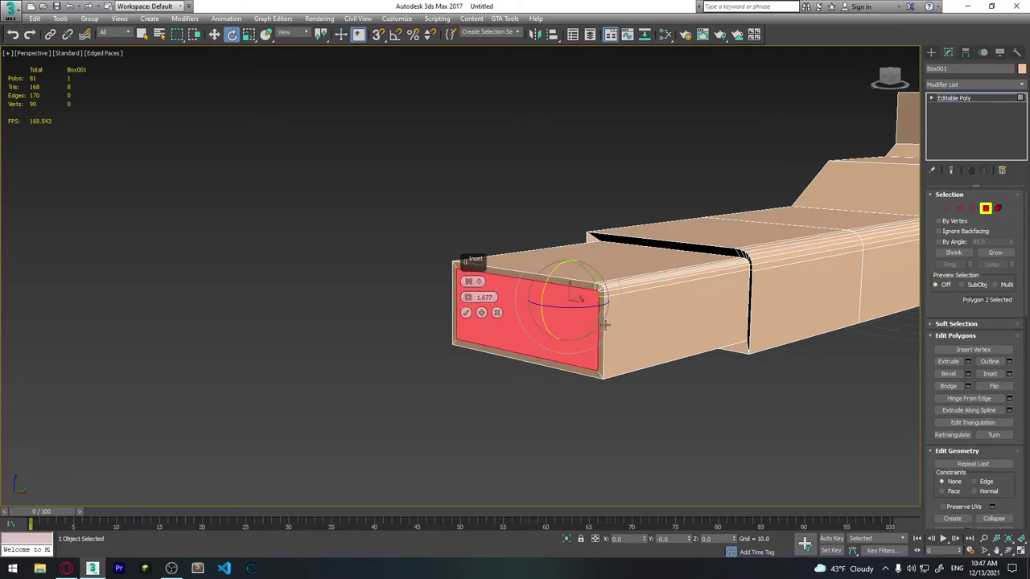
middle_click_drag(702, 290, 612, 294, "alt")
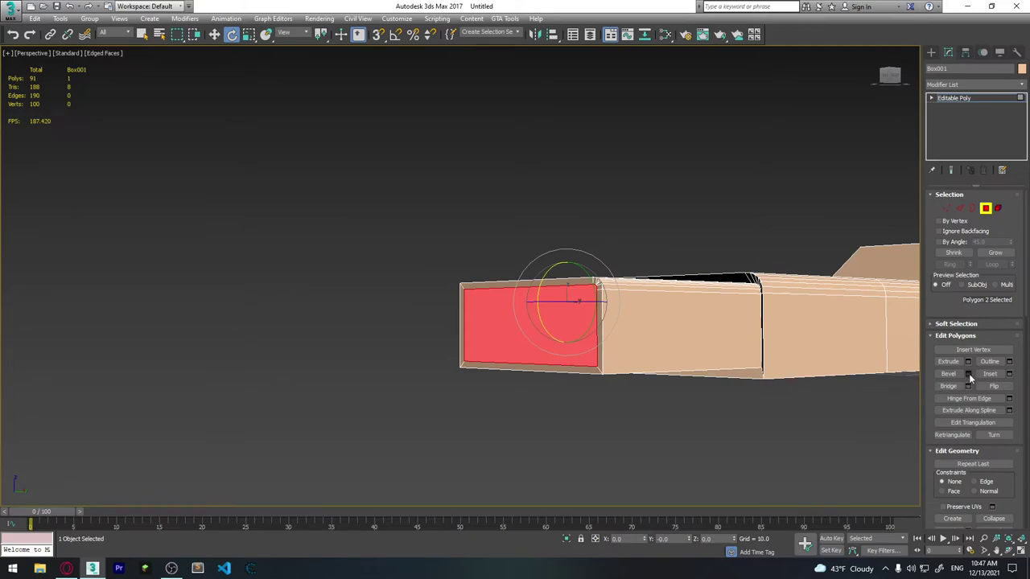
key("ctrl+z")
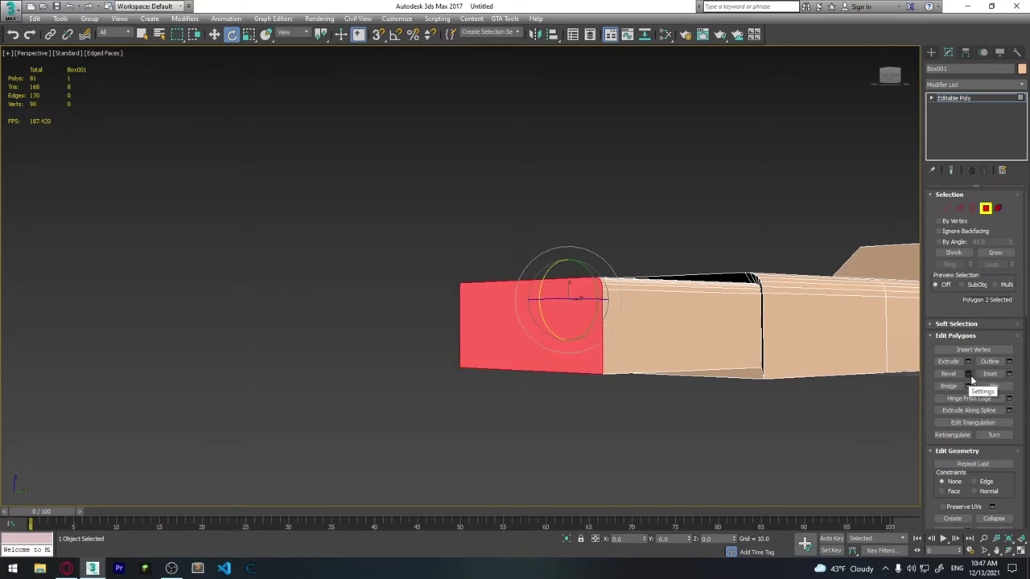
Cancel the pending bevel on the end face and clear the face selection.
left_click(968, 374)
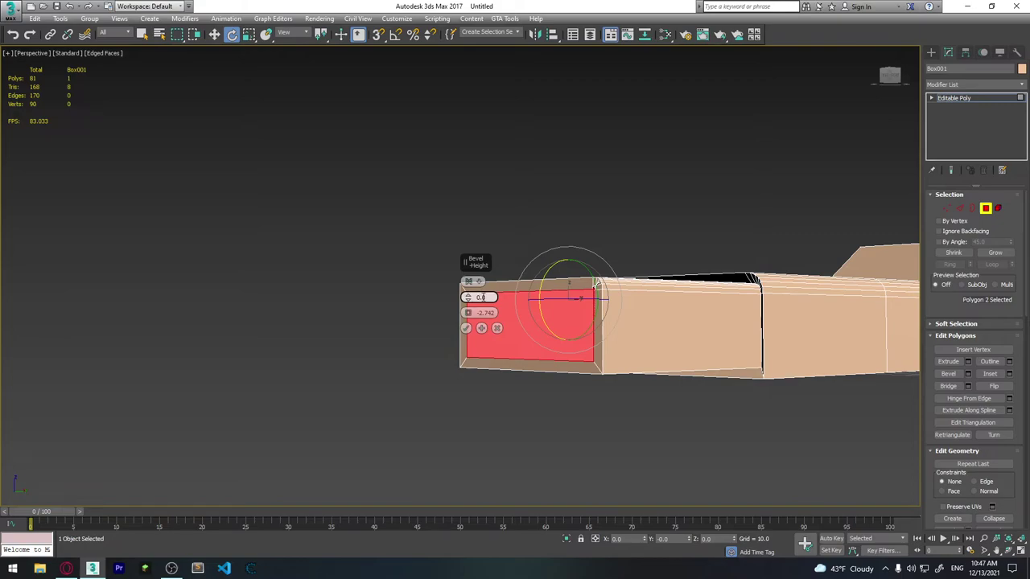
middle_click_drag(643, 338, 705, 341, "alt")
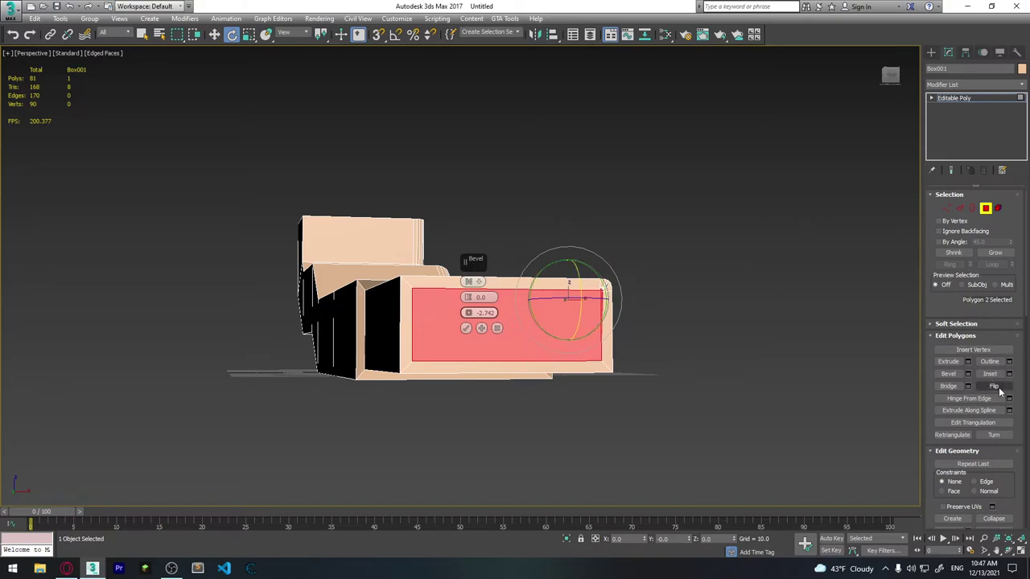
left_click(482, 329)
left_click(594, 307)
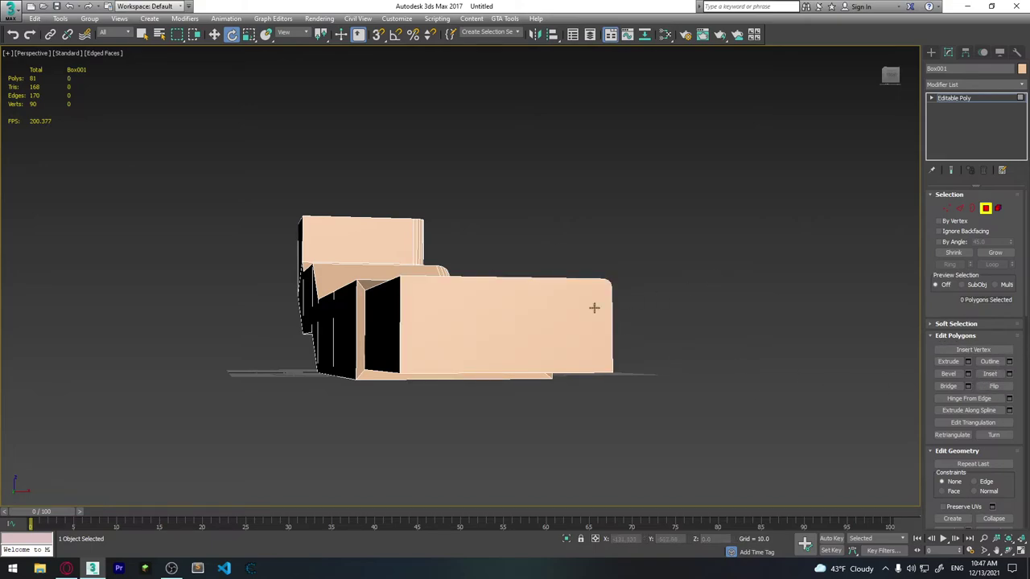
mouse_move(554, 285)
middle_mouse_down("alt")
mouse_move(492, 295)
mouse_move(481, 313)
middle_mouse_up("alt")
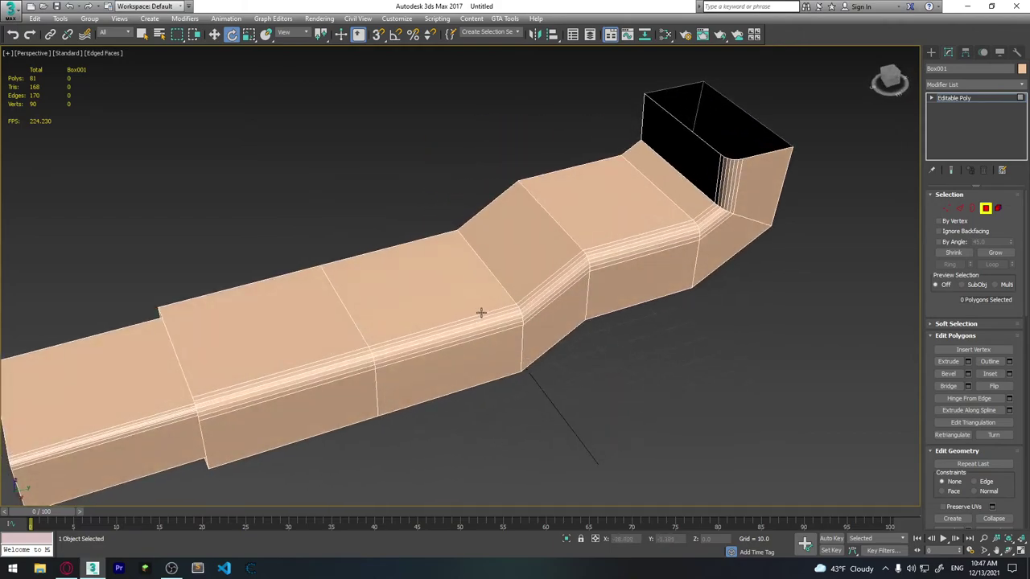
middle_click_drag(581, 270, 574, 315)
Select the cap polygon at the raised end and delete it to open the duct.
left_click(598, 275)
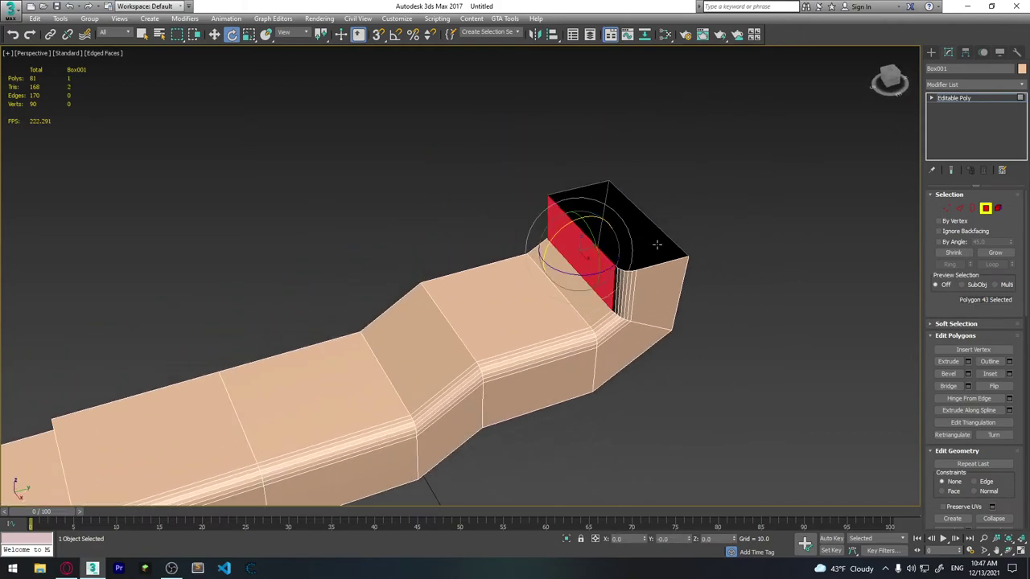
mouse_move(598, 275)
middle_mouse_down("alt")
mouse_move(599, 245)
mouse_move(680, 250)
middle_mouse_up("alt")
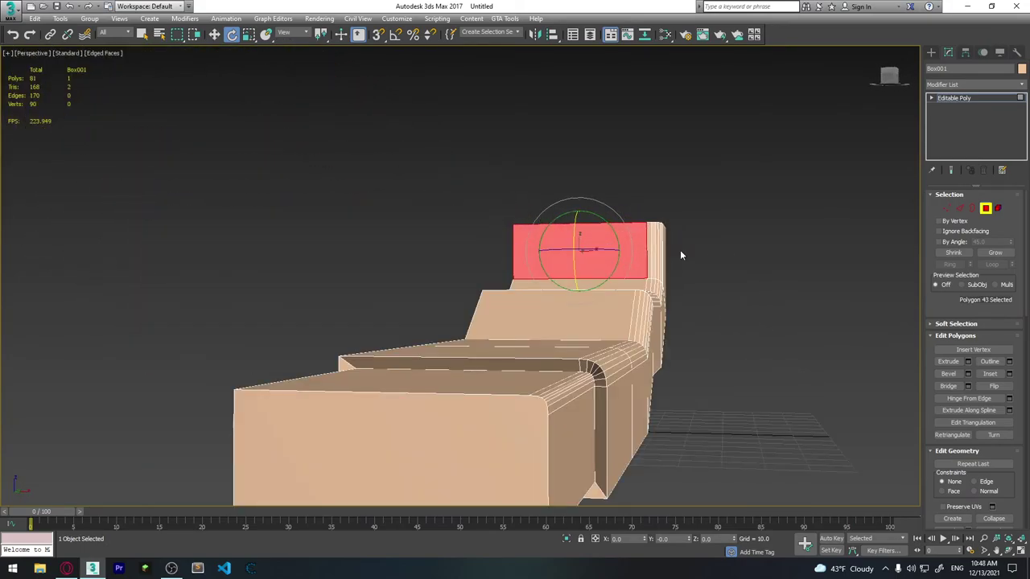
mouse_move(608, 238)
middle_mouse_down("alt")
mouse_move(629, 291)
mouse_move(556, 300)
mouse_move(581, 288)
mouse_move(610, 324)
mouse_move(579, 346)
mouse_move(483, 340)
mouse_move(513, 318)
middle_mouse_up("alt")
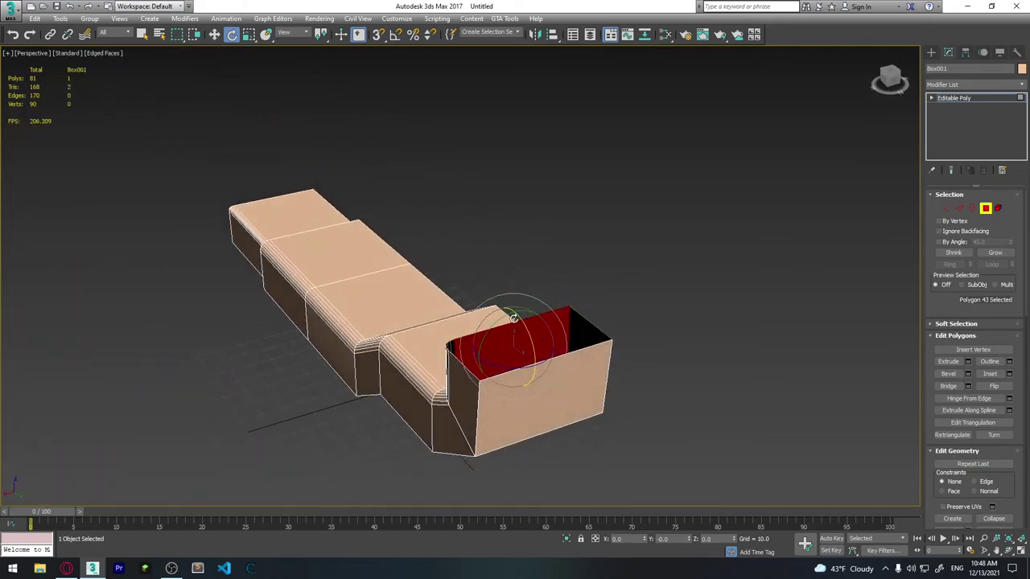
key("Delete")
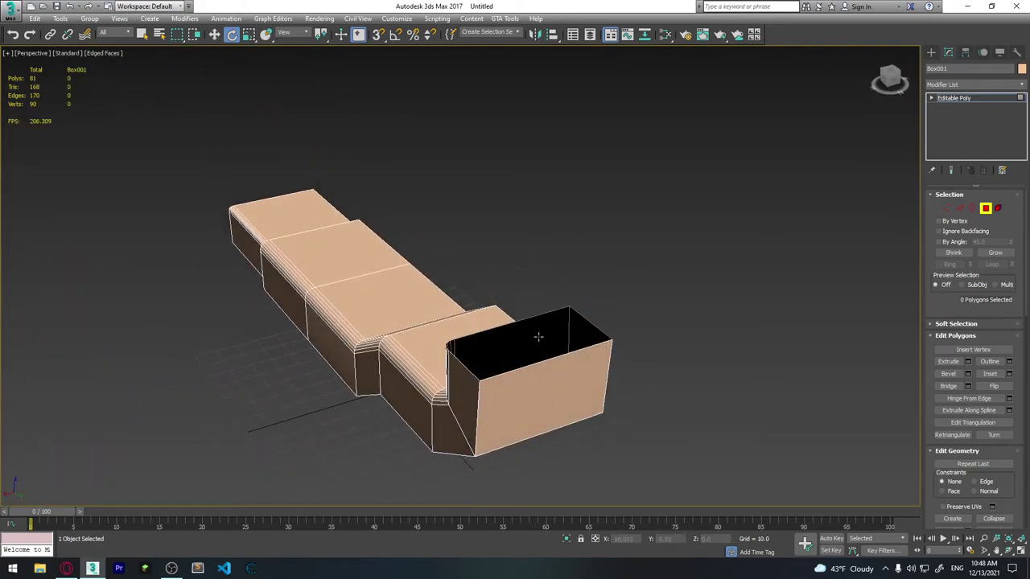
scroll(538, 334, "up", 3)
scroll(524, 340, "up", 6)
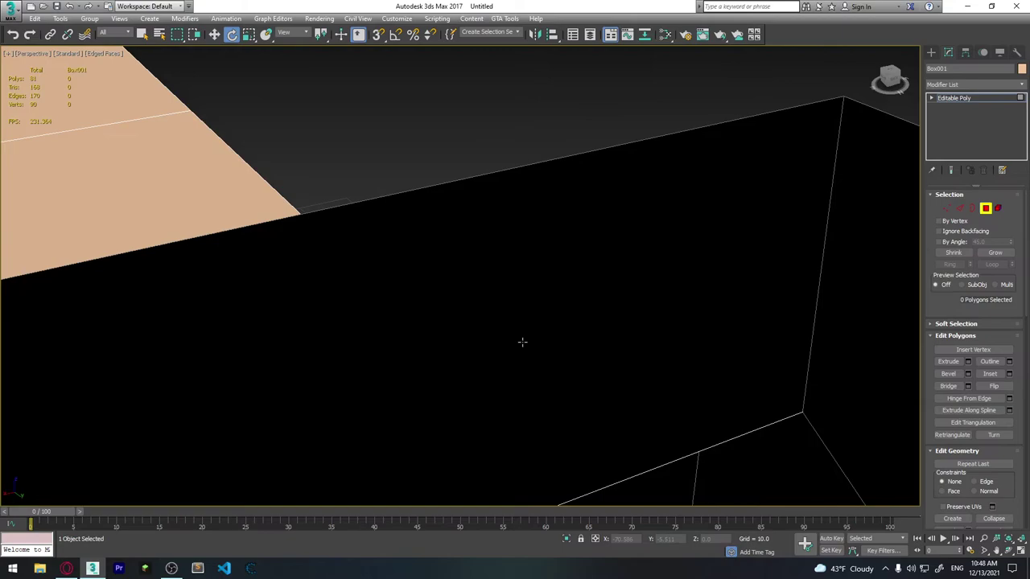
scroll(524, 342, "down", 8)
mouse_move(538, 368)
middle_mouse_down("alt")
mouse_move(461, 334)
mouse_move(486, 304)
middle_mouse_up("alt")
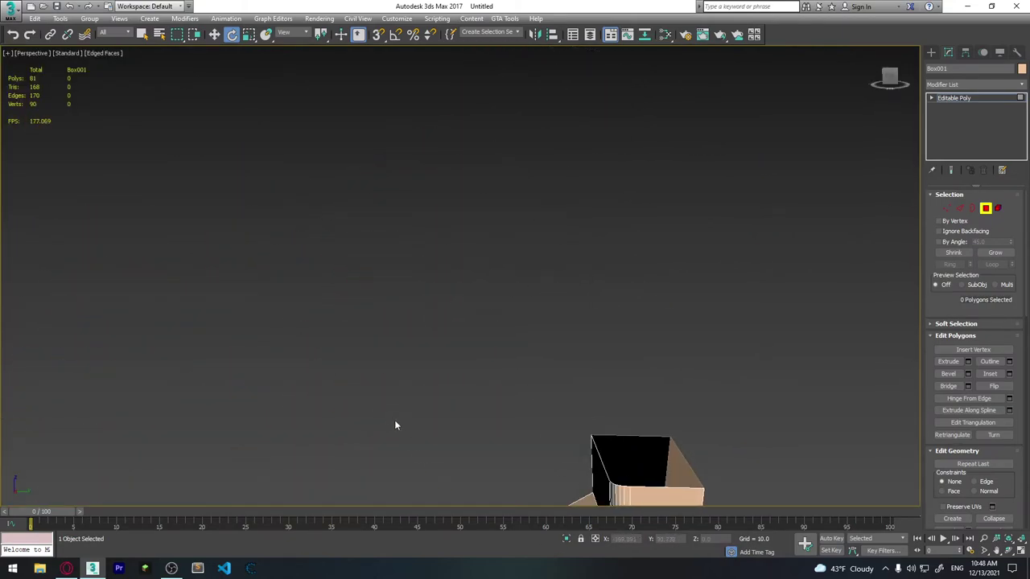
mouse_move(395, 425)
middle_mouse_down("alt")
mouse_move(533, 308)
mouse_move(568, 226)
mouse_move(569, 371)
middle_mouse_up("alt")
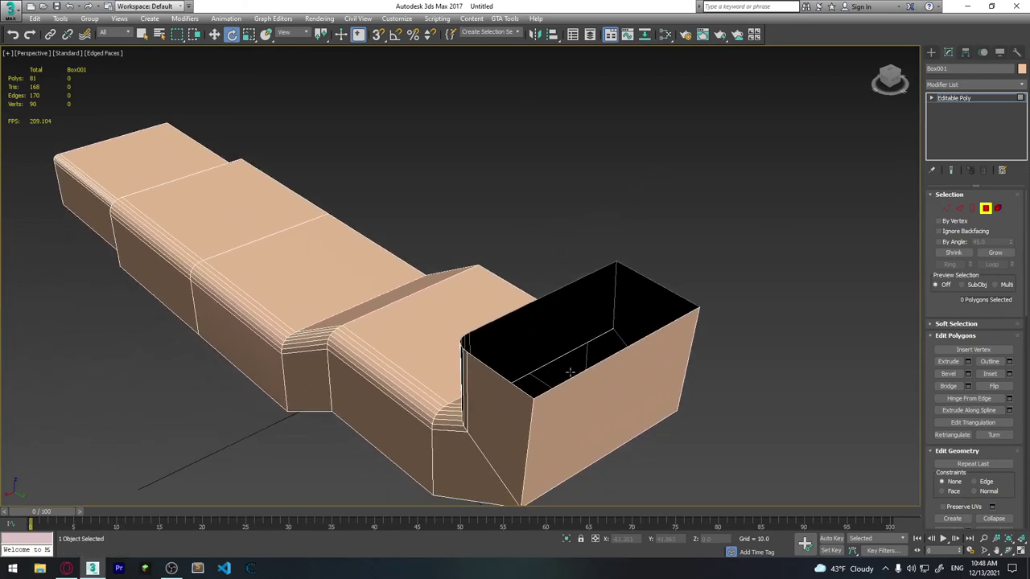
Check Backface Cull for Box001 in its Object Properties.
right_click(552, 302)
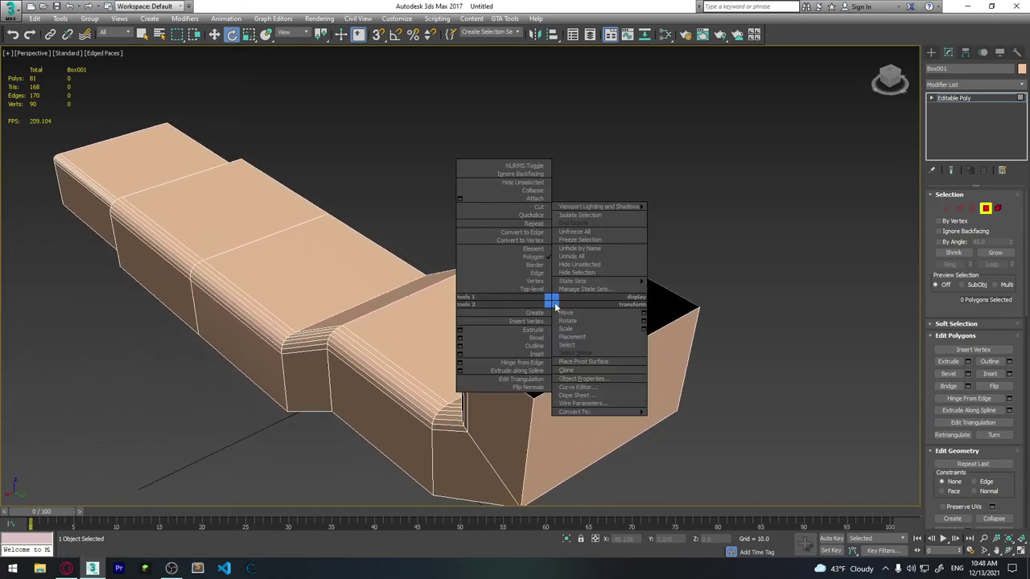
left_click(583, 378)
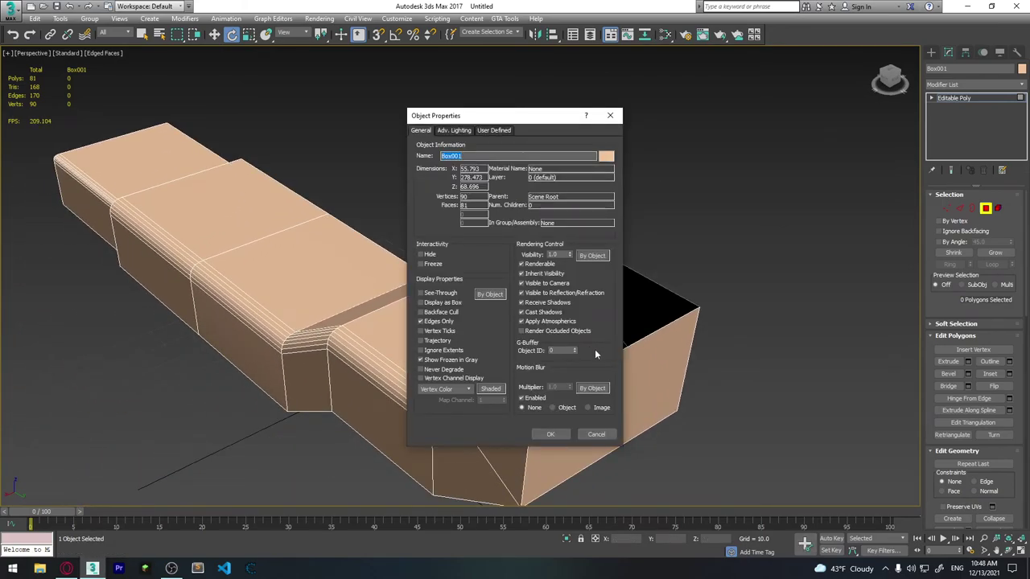
left_click(420, 312)
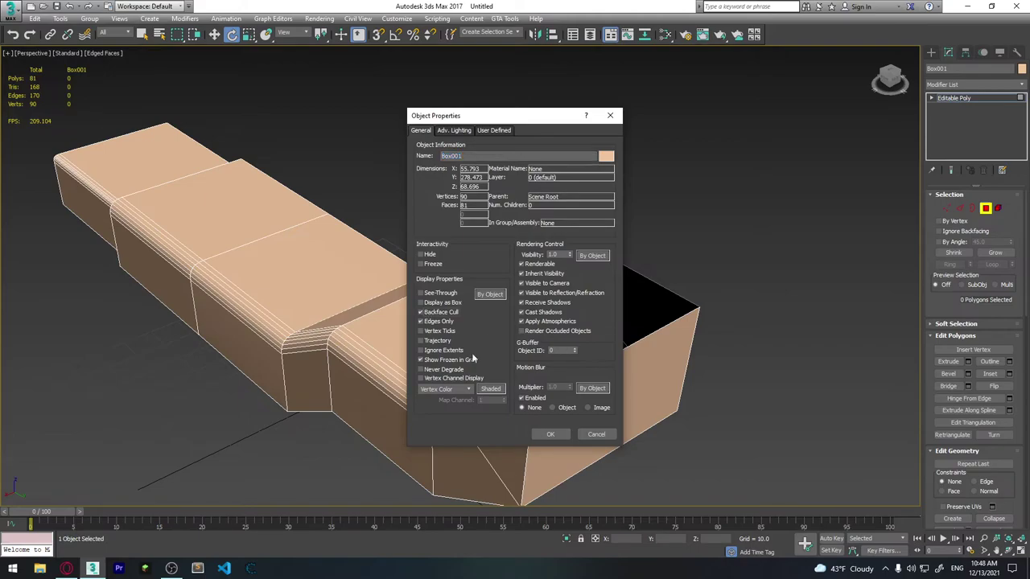
left_click(561, 434)
mouse_move(652, 333)
middle_mouse_down("alt")
mouse_move(600, 318)
mouse_move(529, 362)
mouse_move(610, 449)
mouse_move(606, 375)
mouse_move(552, 322)
mouse_move(572, 284)
mouse_move(526, 416)
mouse_move(563, 357)
middle_mouse_up("alt")
Shift-drag the open end's top edge upward to create a tall end plate.
left_click(960, 209)
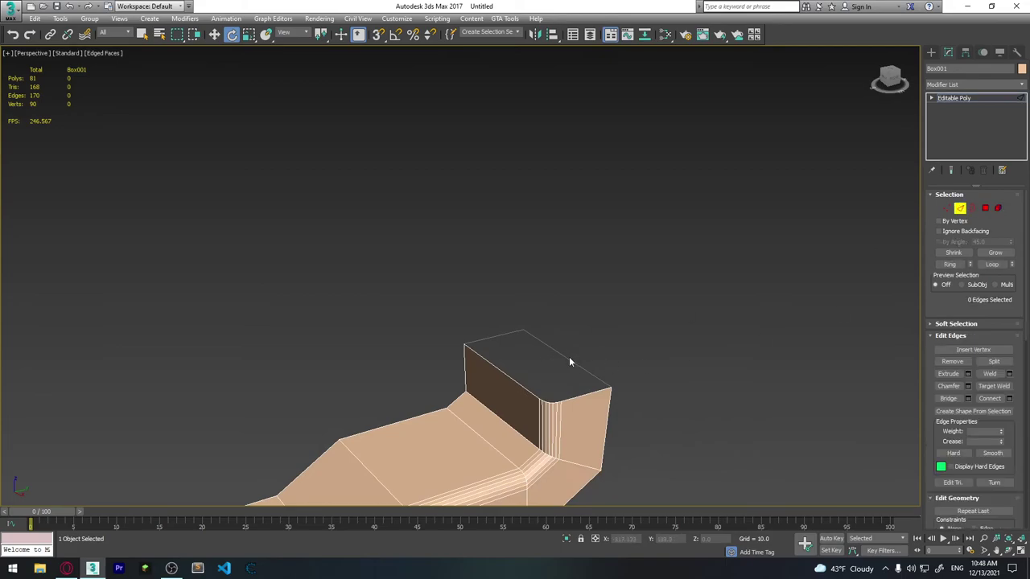
left_click(569, 357)
key("w")
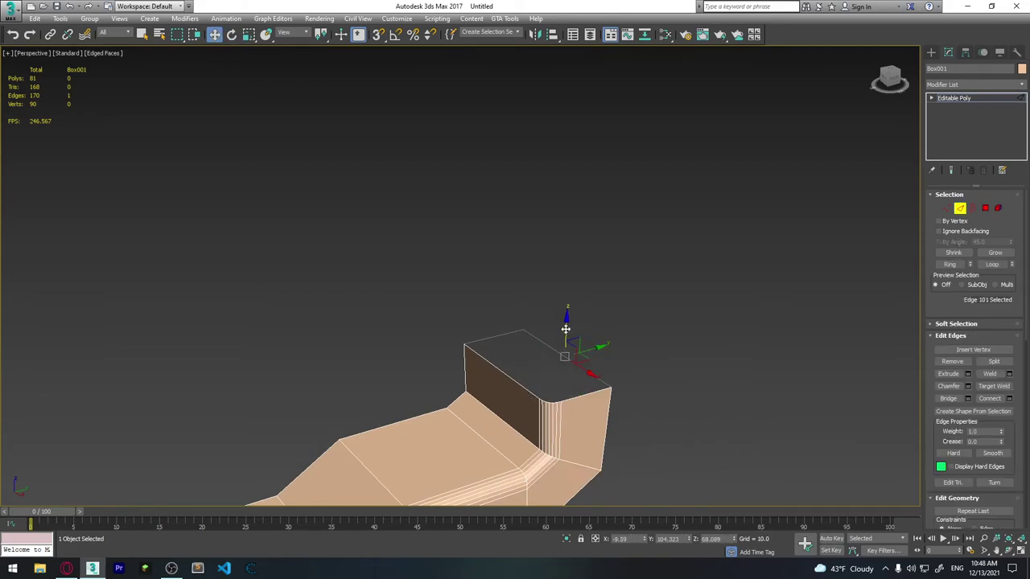
left_click_drag(566, 328, 565, 200, "shift")
left_click(739, 355)
mouse_move(740, 355)
middle_mouse_down("alt")
mouse_move(614, 335)
mouse_move(619, 345)
middle_mouse_up("alt")
mouse_move(574, 319)
middle_mouse_down("alt")
mouse_move(545, 406)
mouse_move(610, 407)
mouse_move(571, 363)
middle_mouse_up("alt")
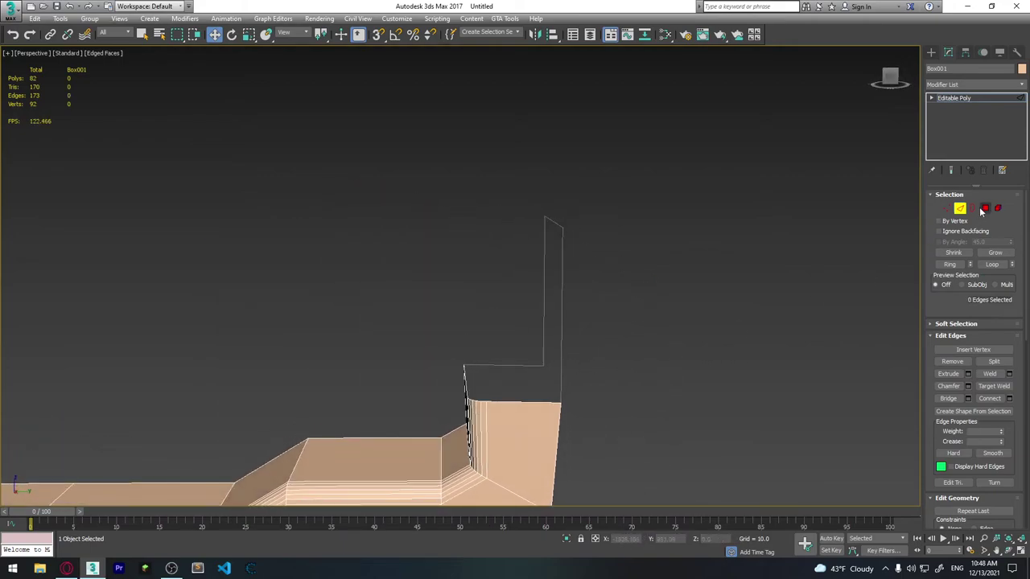
Select the new upright plate polygon and flip its facing direction.
left_click(985, 207)
left_click(559, 290)
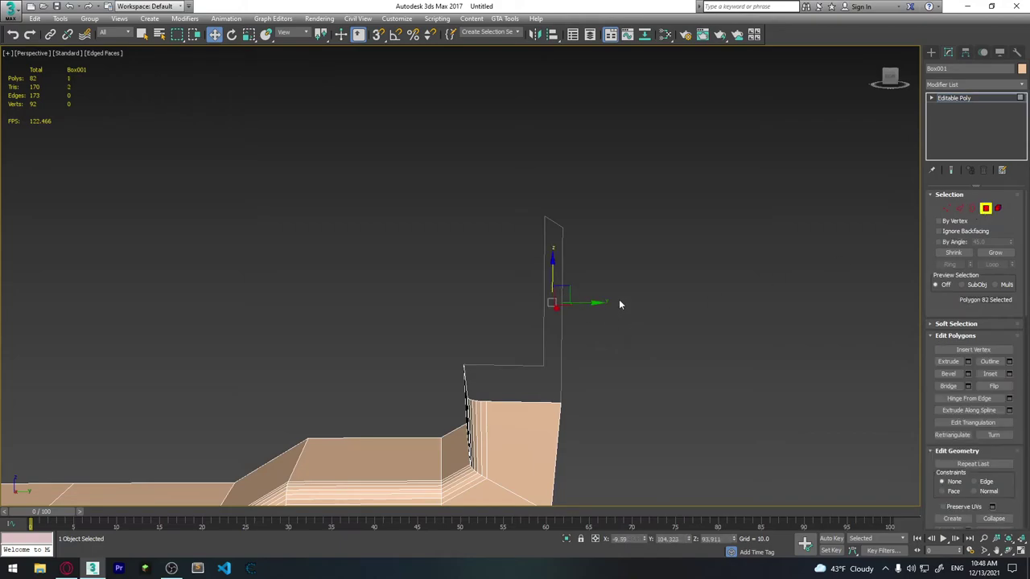
mouse_move(618, 301)
middle_mouse_down("alt")
mouse_move(575, 315)
mouse_move(587, 305)
mouse_move(674, 322)
mouse_move(684, 338)
middle_mouse_up("alt")
left_click(994, 386)
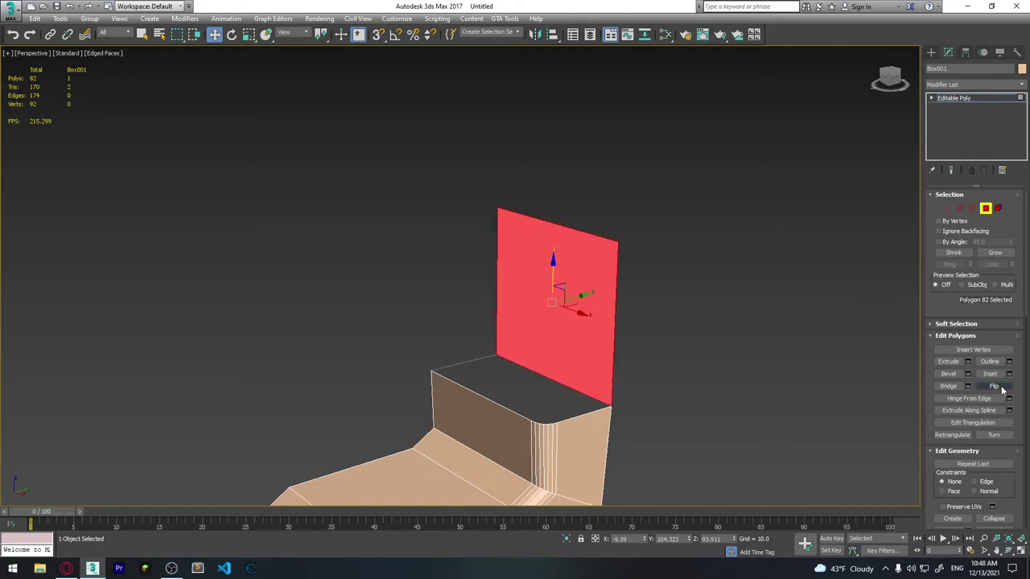
left_click(662, 331)
mouse_move(597, 376)
middle_mouse_down("alt")
mouse_move(616, 365)
mouse_move(617, 351)
mouse_move(511, 359)
mouse_move(534, 366)
mouse_move(552, 391)
mouse_move(582, 375)
mouse_move(605, 424)
mouse_move(624, 400)
mouse_move(593, 418)
middle_mouse_up("alt")
Enable Backface Cull for the duct in Object Properties.
left_click(583, 372)
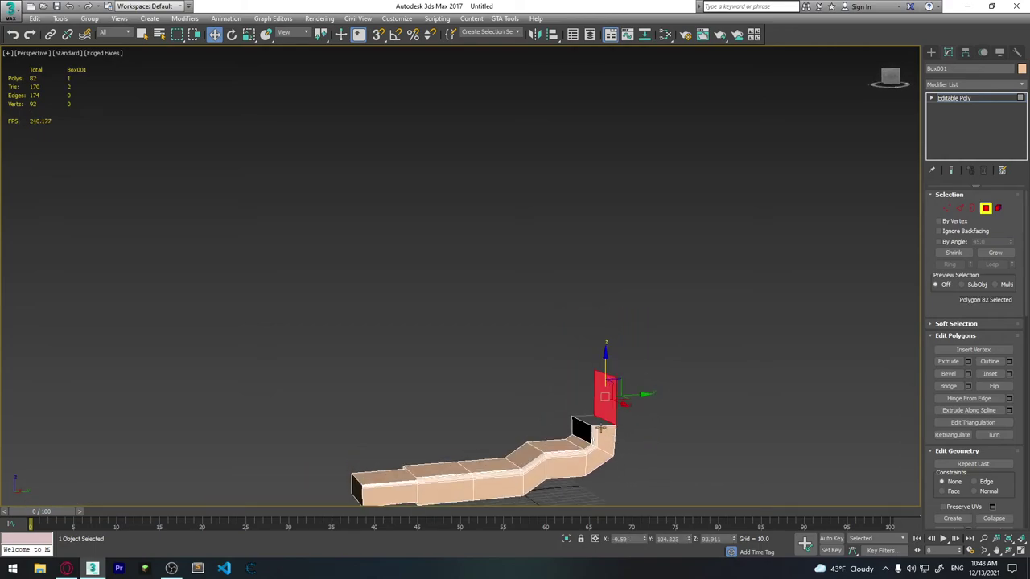
right_click(593, 418)
left_click(632, 504)
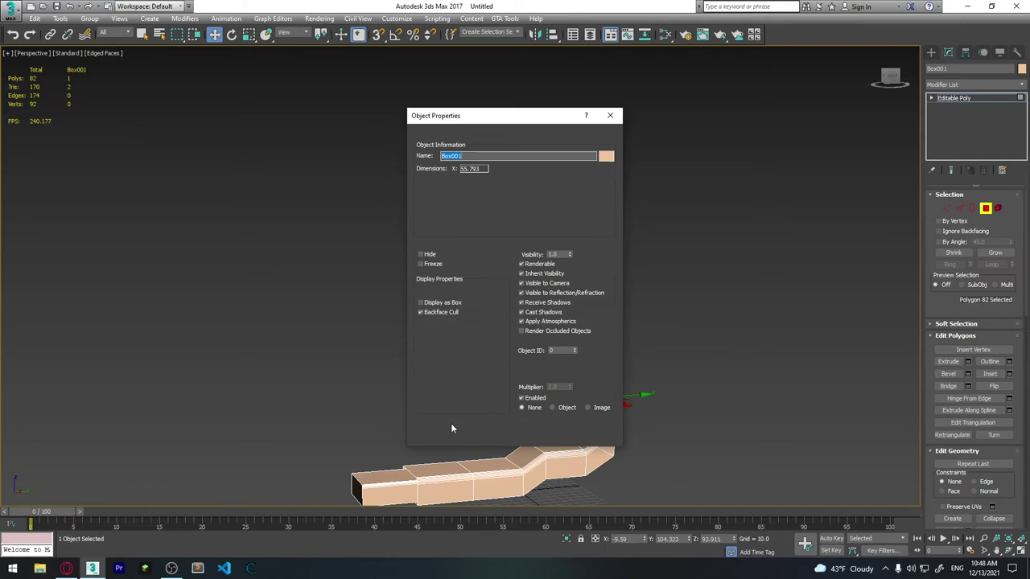
left_click(441, 316)
left_click(539, 435)
left_click(723, 368)
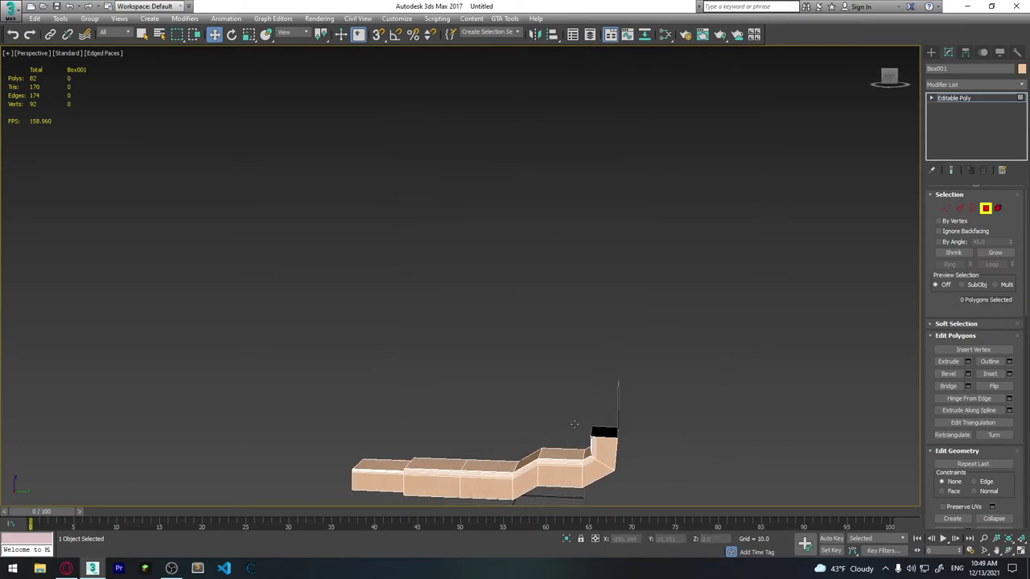
middle_click_drag(724, 368, 740, 346, "alt")
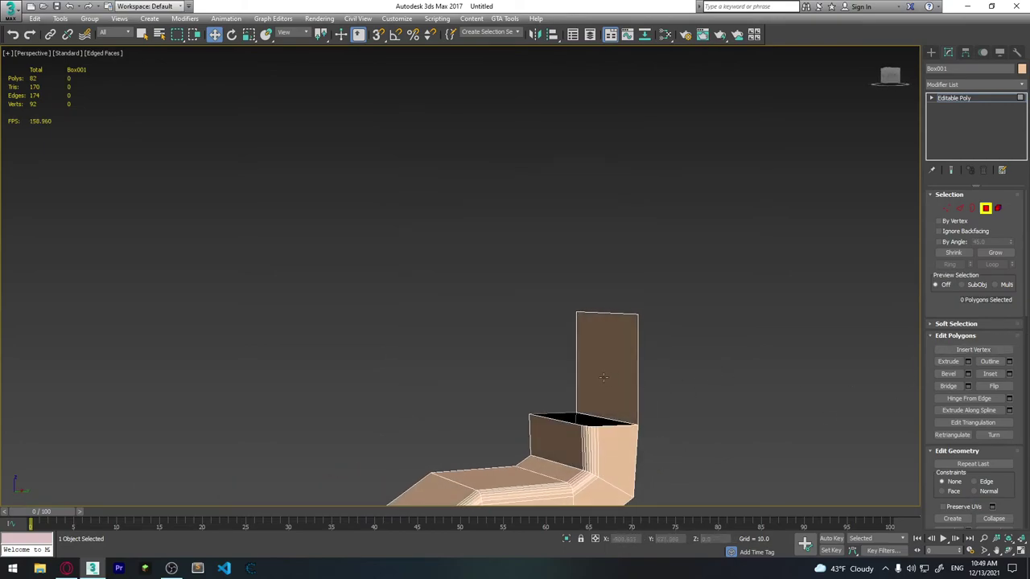
Reselect the tall end plate polygon and flip its direction again.
left_click(623, 338)
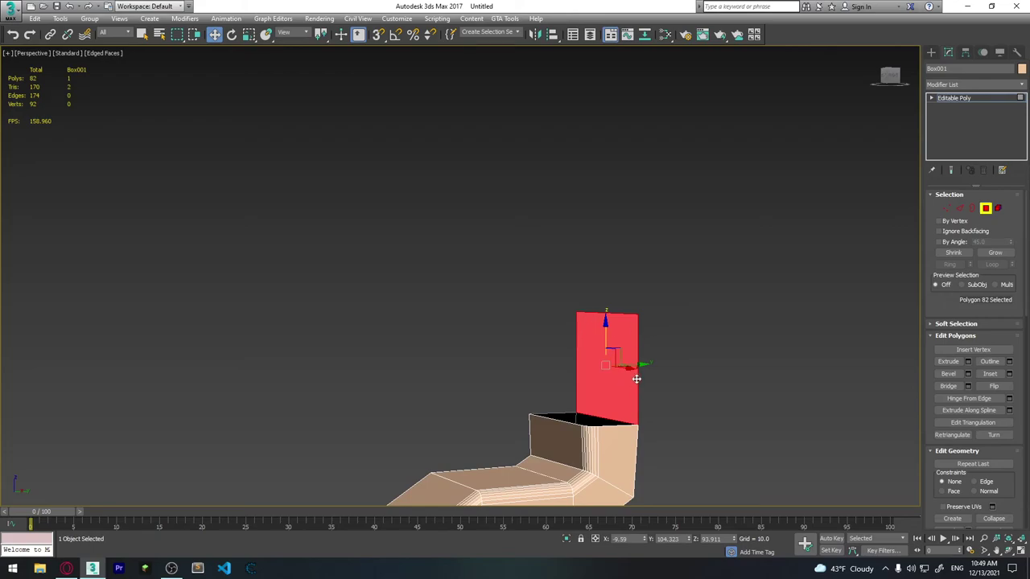
left_click(993, 385)
left_click(740, 338)
mouse_move(654, 384)
middle_mouse_down("alt")
mouse_move(609, 394)
mouse_move(619, 427)
mouse_move(875, 427)
mouse_move(704, 368)
middle_mouse_up("alt")
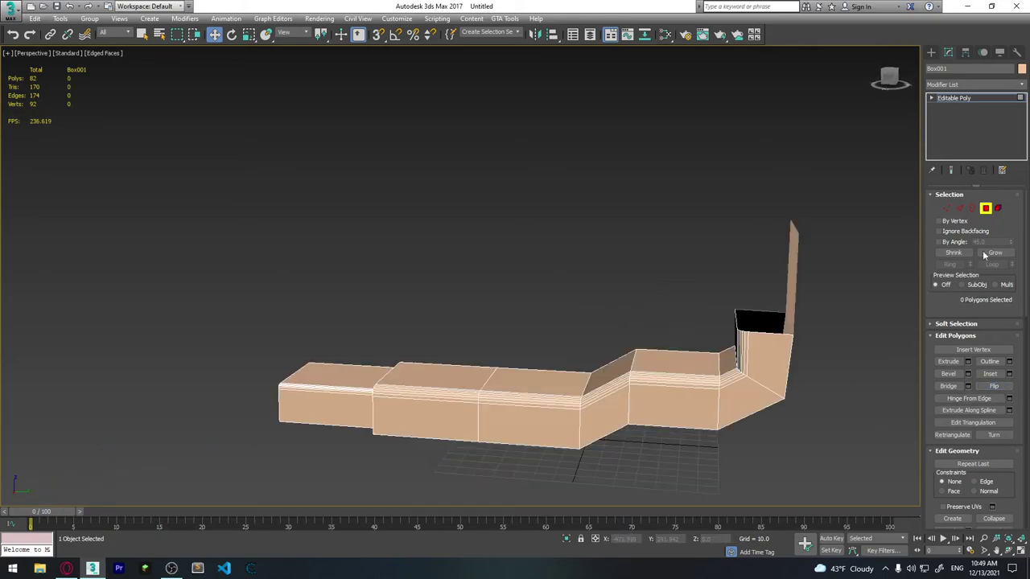
left_click(998, 208)
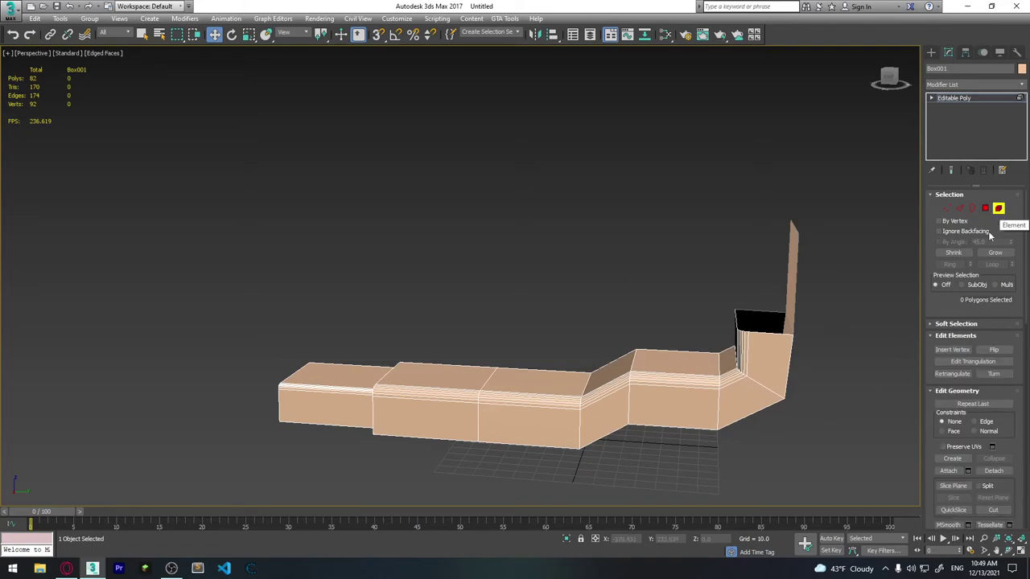
Drag-select the middle box section's 10 polygons and delete them.
left_click_drag(557, 276, 779, 427)
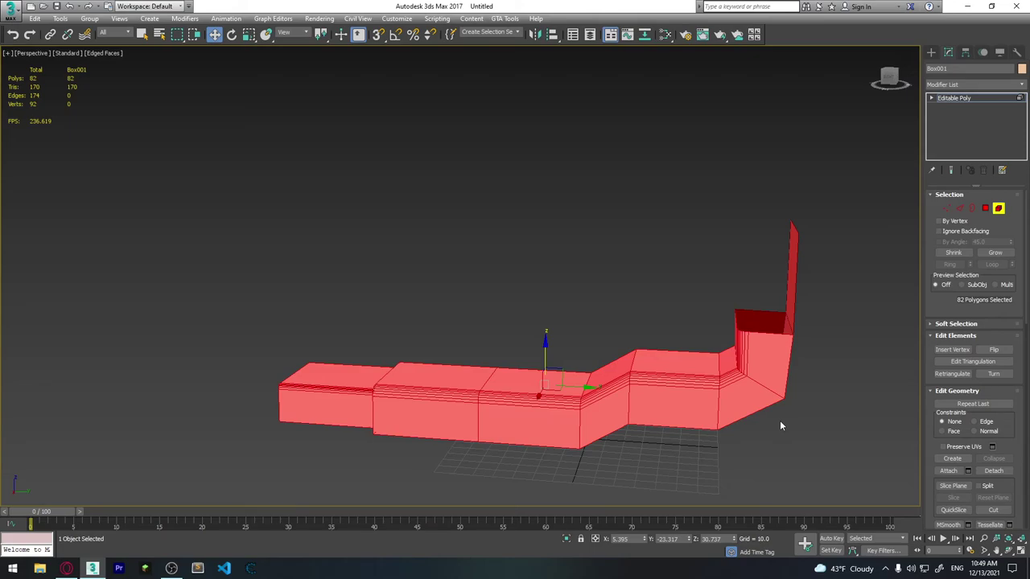
left_click(780, 425)
middle_click_drag(779, 426, 828, 363)
left_click_drag(590, 282, 588, 391)
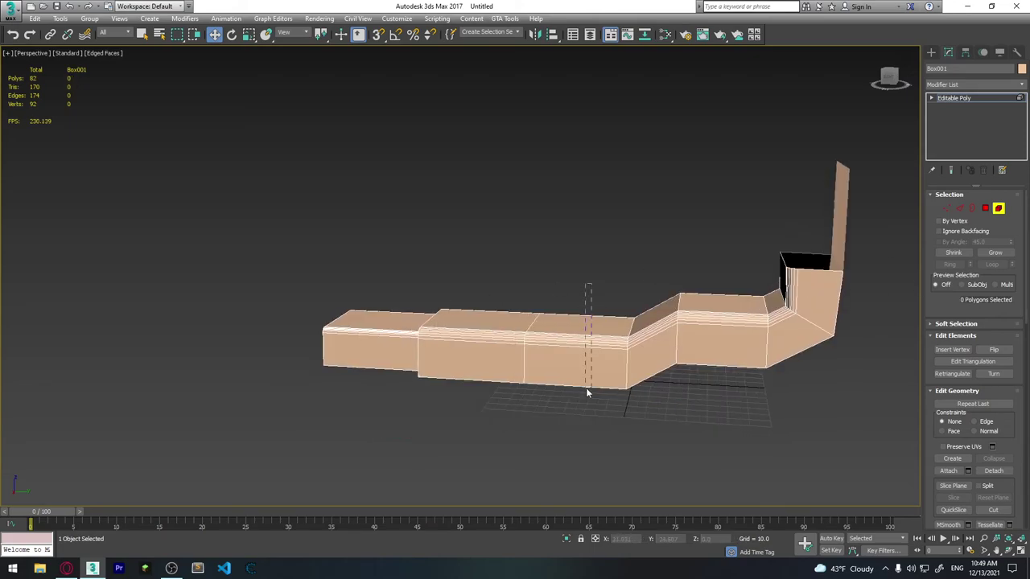
left_click(986, 208)
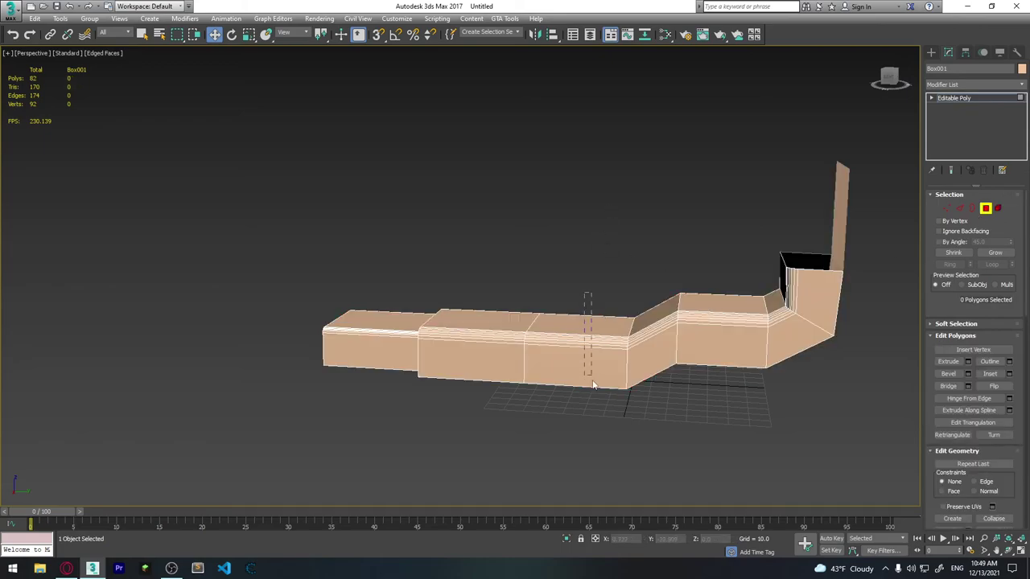
left_click_drag(592, 290, 593, 386)
key("Delete")
middle_click_drag(593, 383, 591, 352, "alt")
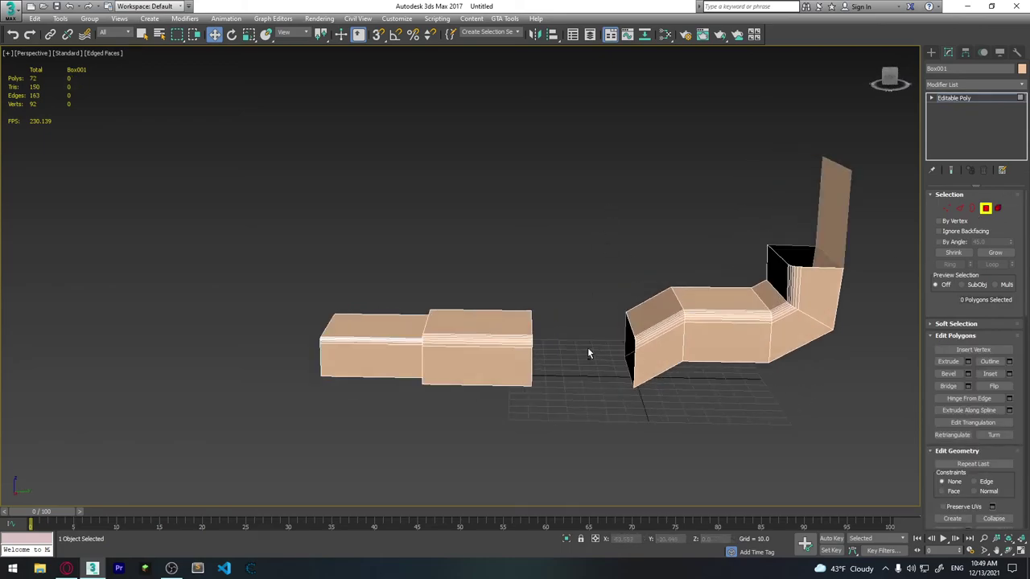
Check the straight and bent pieces separately in Element mode, then exit sub-object editing.
left_click(999, 208)
left_click(740, 312)
left_click(494, 339)
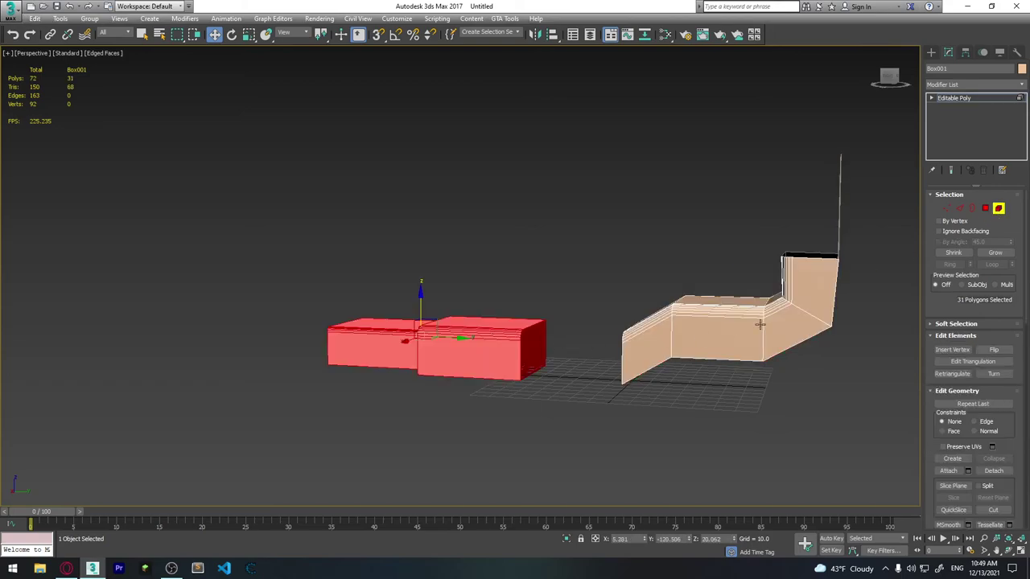
left_click(761, 324)
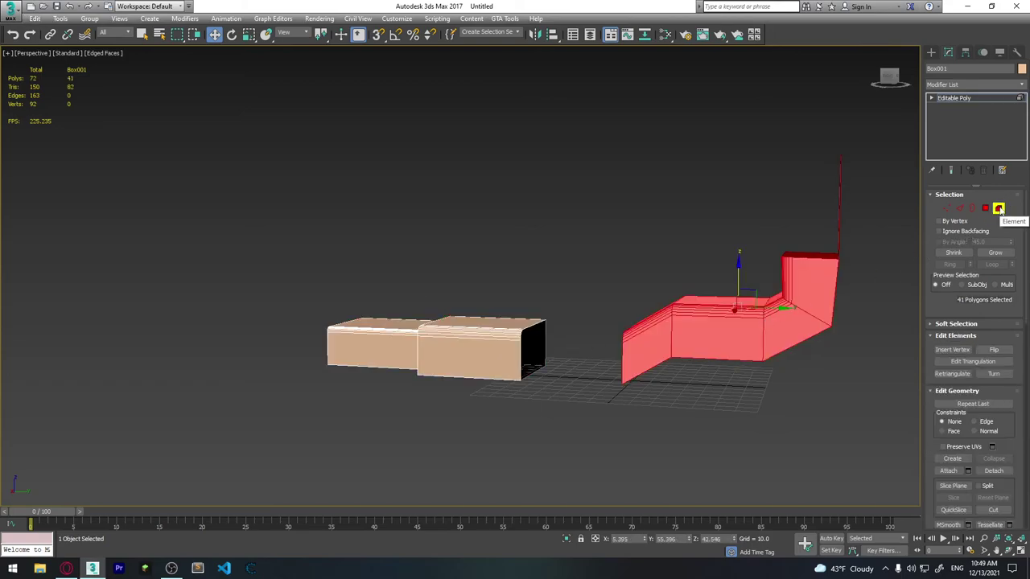
left_click(650, 397)
left_click(828, 258)
mouse_move(769, 338)
middle_mouse_down("alt")
mouse_move(843, 317)
mouse_move(853, 338)
mouse_move(1027, 455)
middle_mouse_up("alt")
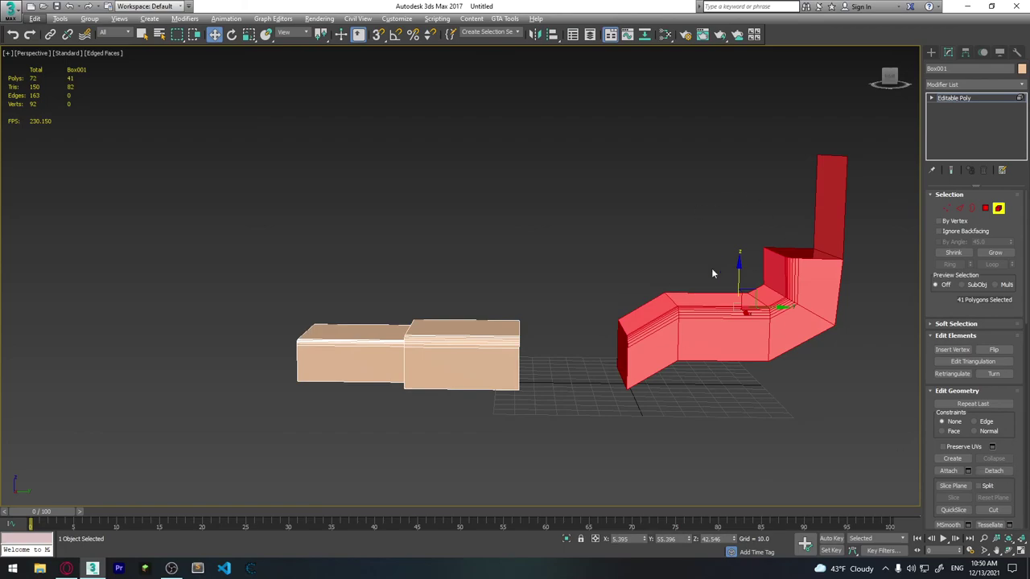
middle_click_drag(712, 274, 775, 368, "alt")
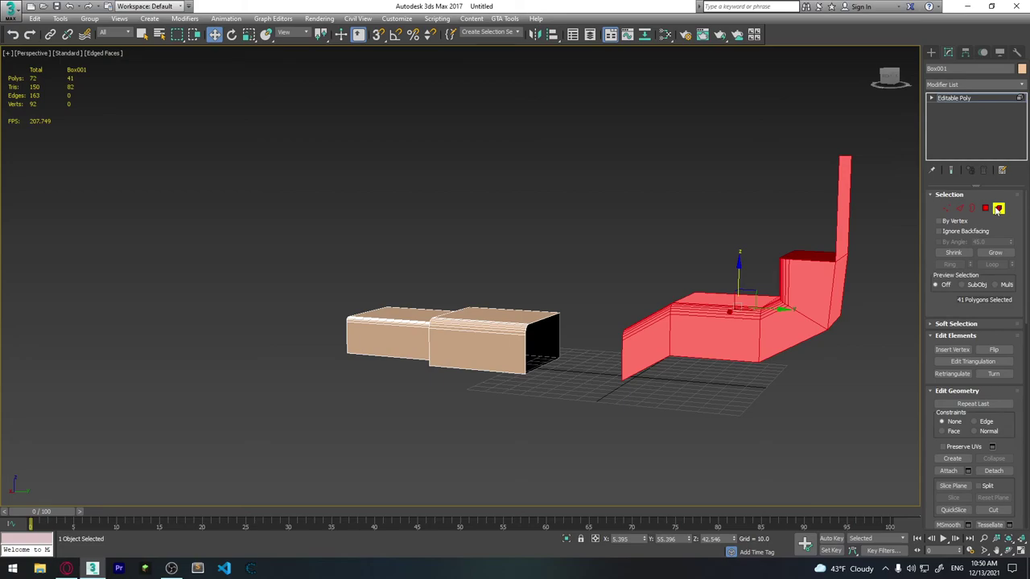
left_click(997, 209)
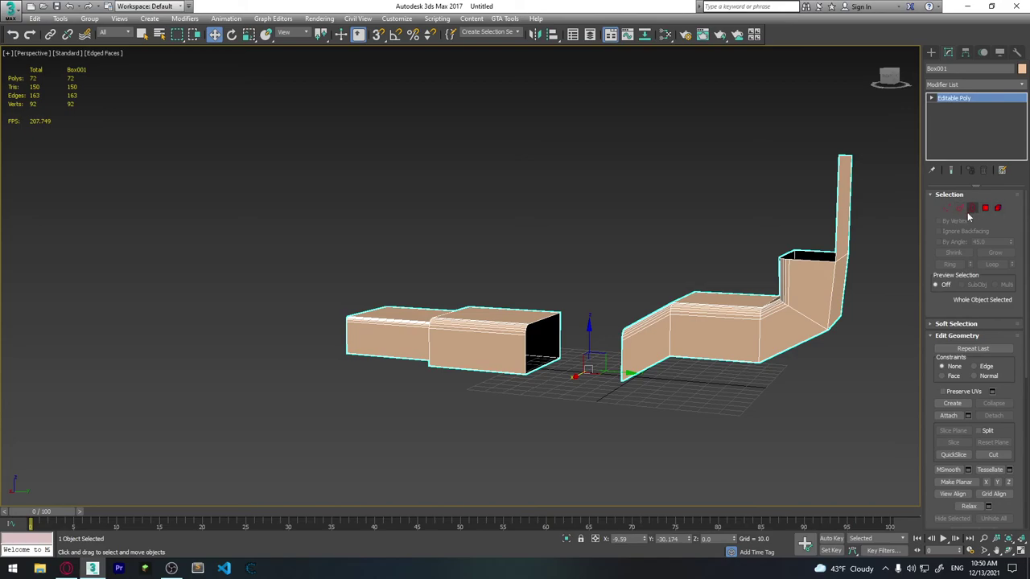
Nudge Box001 slightly right and up with the Move gizmo.
left_click(661, 174)
left_click(672, 345)
left_click_drag(613, 372, 624, 370)
left_click(644, 224)
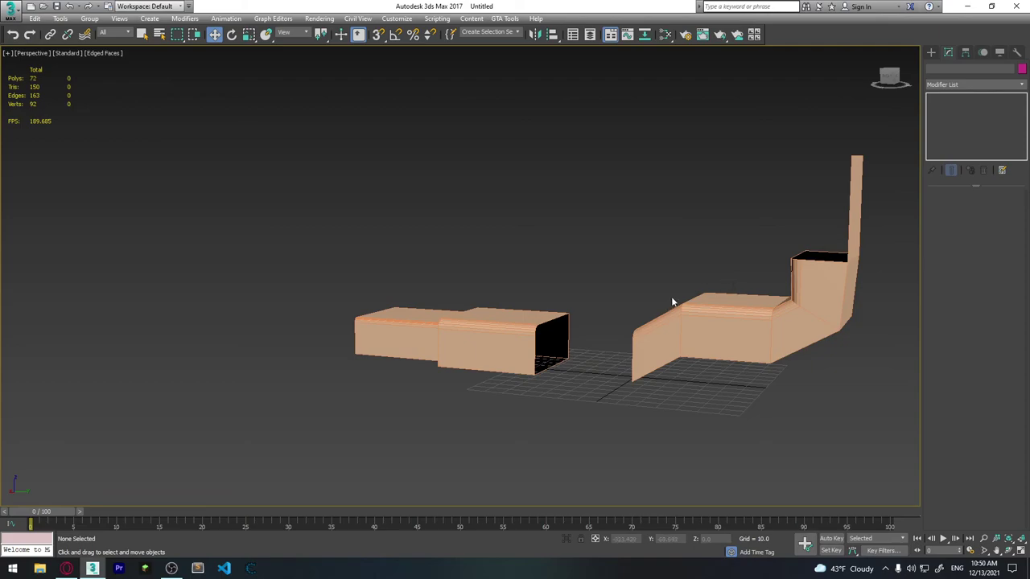
Orbit the Perspective view, then restore the four-viewport Top/Front/Left/Perspective layout.
scroll(722, 310, "down", 4)
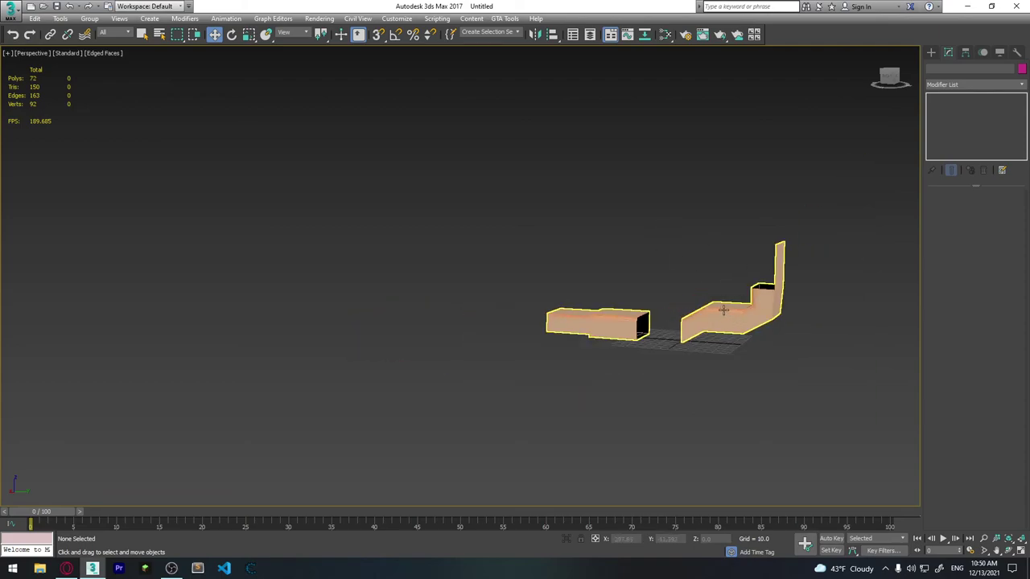
left_click(722, 310)
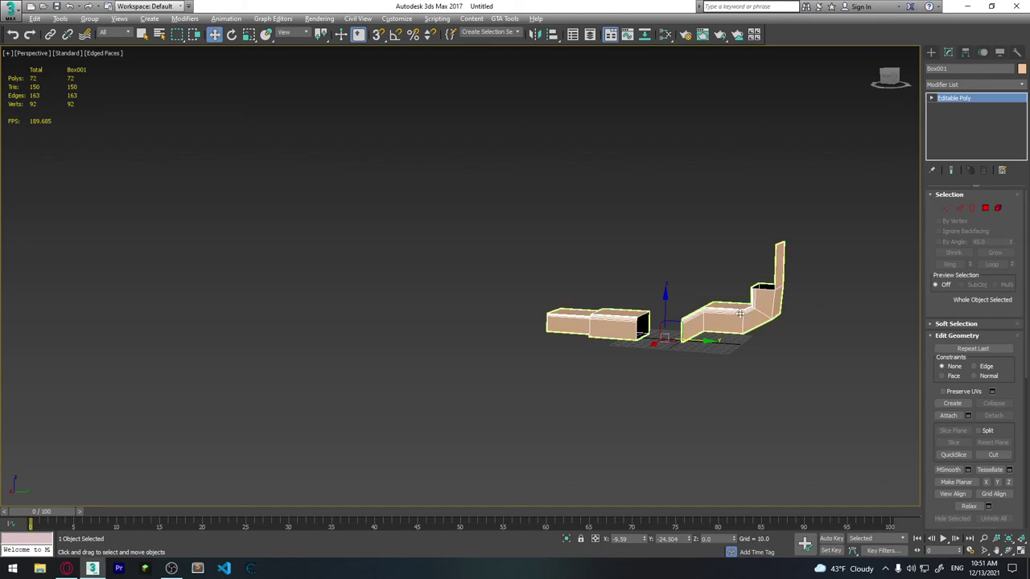
mouse_move(808, 296)
middle_mouse_down("alt")
mouse_move(712, 279)
mouse_move(681, 285)
mouse_move(633, 239)
middle_mouse_up("alt")
scroll(713, 279, "up", 5)
key("alt+w")
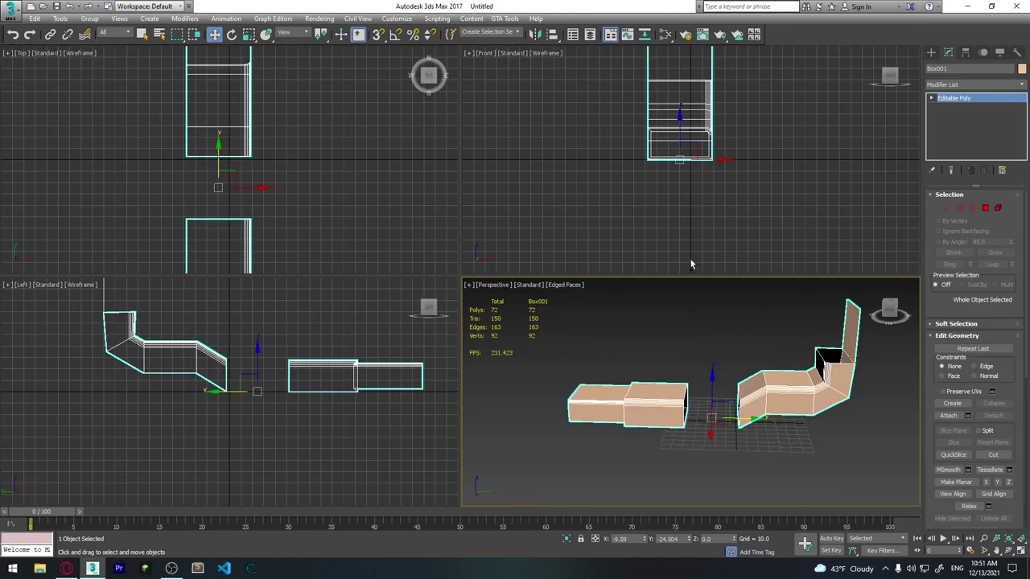